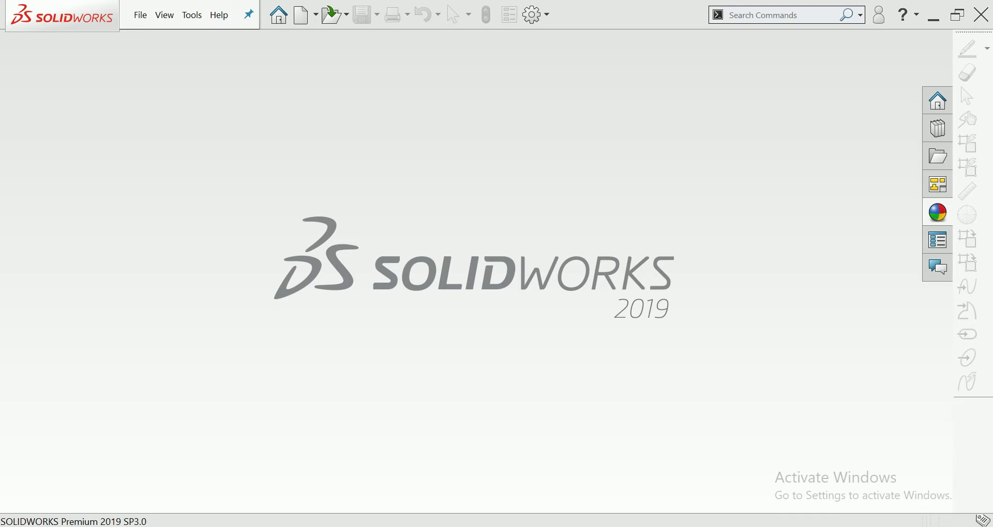
# Open the New SOLIDWORKS Document dialog from the quick-access toolbar.
pyautogui.click(304, 14)
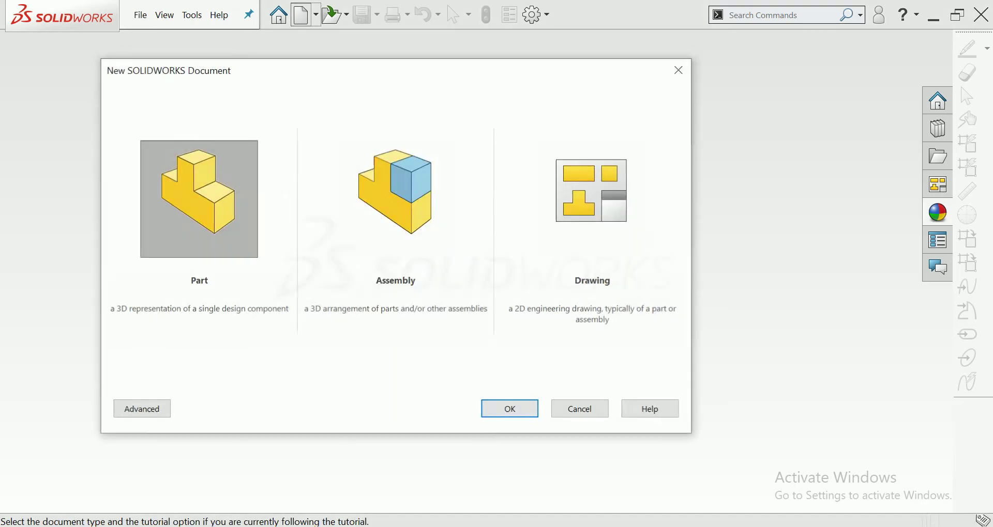
# Create a new part, Part2, and select the Front Plane for sketching.
pyautogui.press('Return')
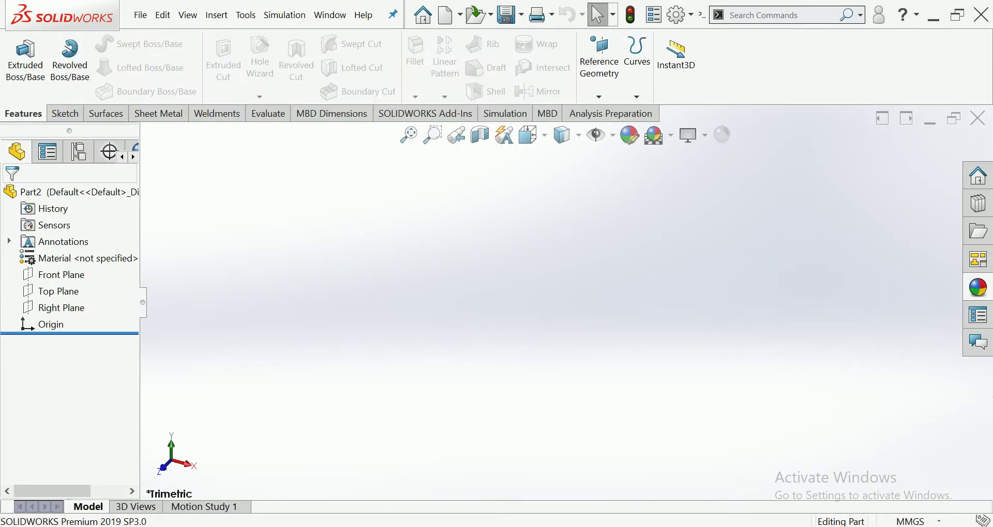
pyautogui.click(58, 291)
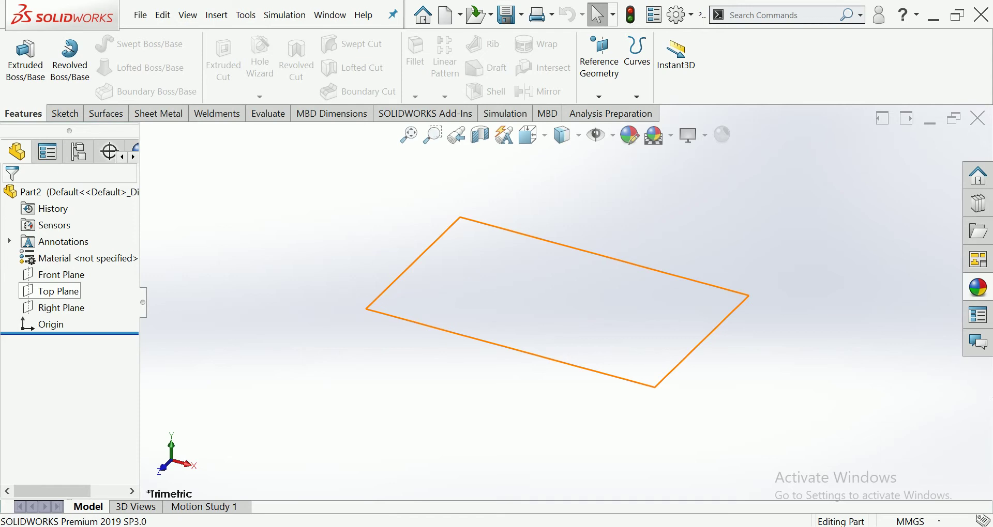
pyautogui.click(61, 274)
# Start a Front Plane sketch and draw the left and top edges from the origin.
pyautogui.click(88, 254)
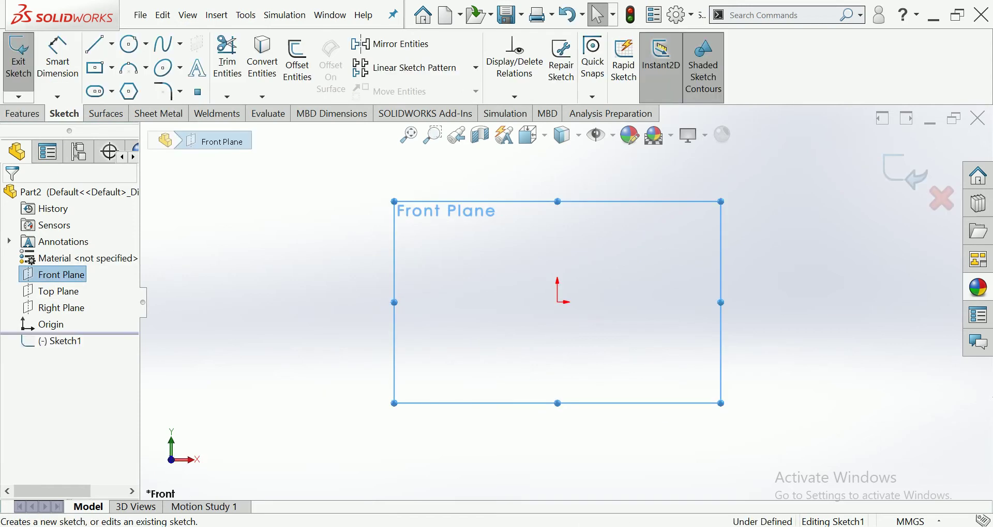
pyautogui.press('Escape')
pyautogui.scroll(-1, 595, 297)
pyautogui.scroll(-1, 595, 297)
pyautogui.scroll(-1, 594, 298)
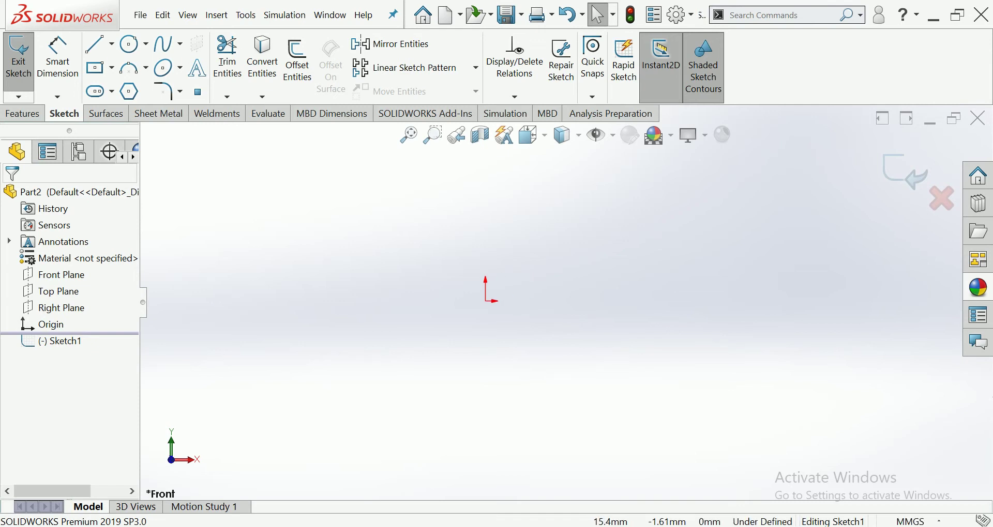
pyautogui.scroll(-1, 594, 295)
pyautogui.click(96, 44)
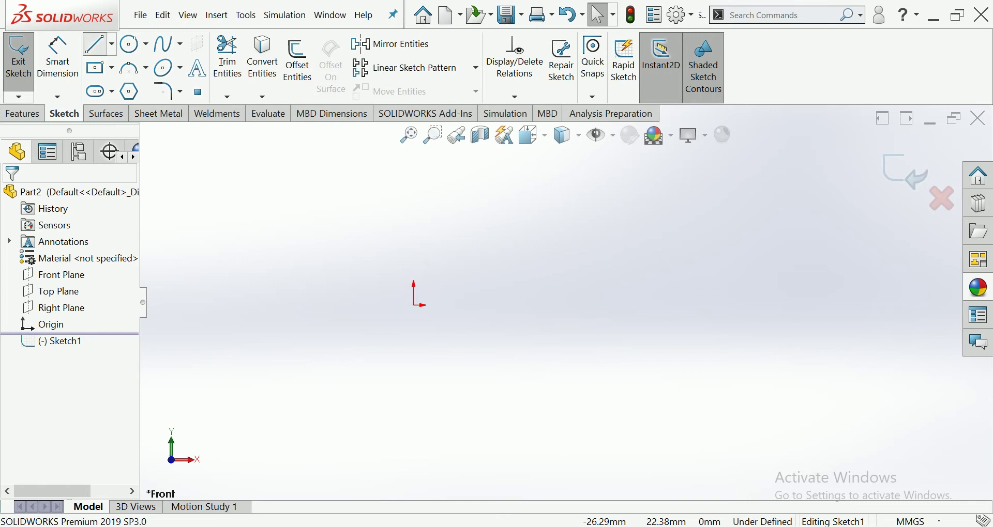
pyautogui.scroll(-1, 420, 279)
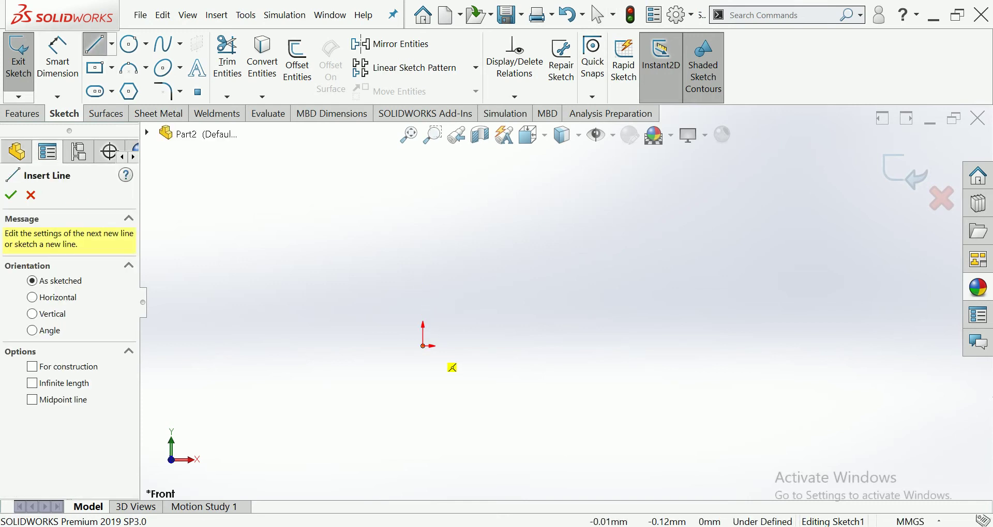
pyautogui.click(423, 345)
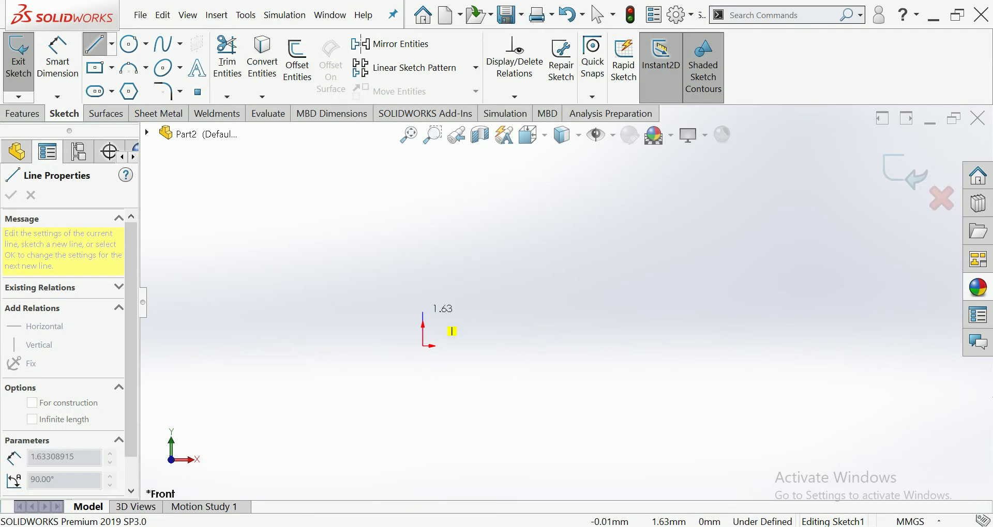
pyautogui.click(423, 312)
pyautogui.click(660, 312)
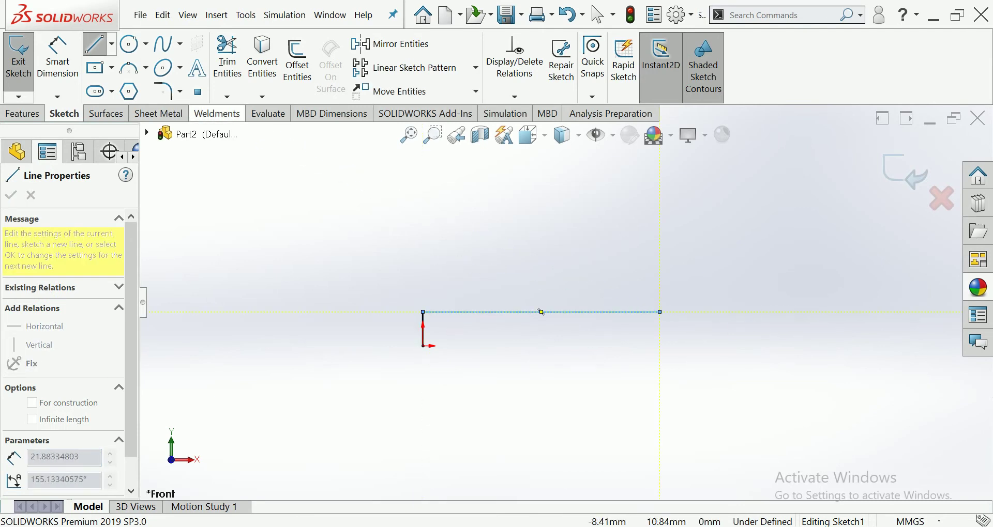
pyautogui.click(95, 44)
# Draw the 19.48 bottom edge, 1.63 right edge, and a centerline across the top gap.
pyautogui.click(96, 44)
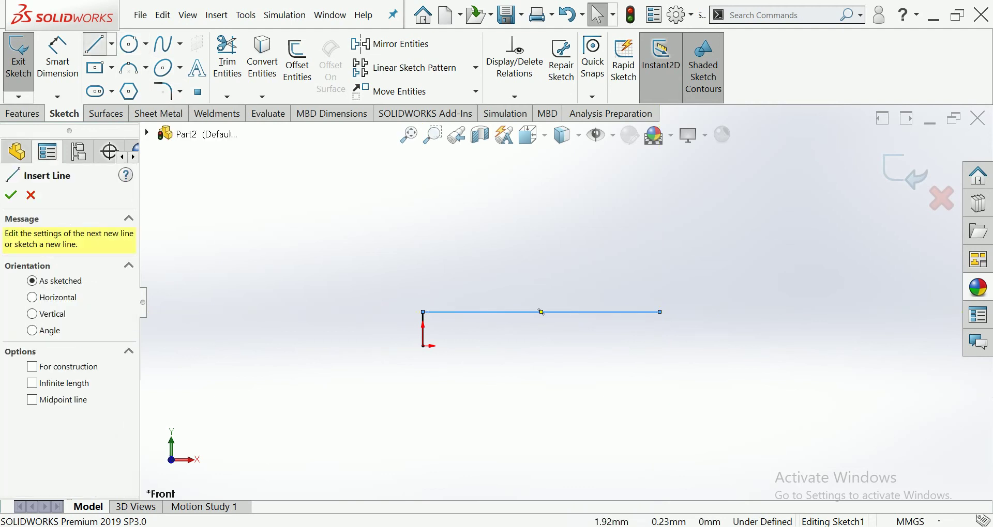
pyautogui.click(426, 345)
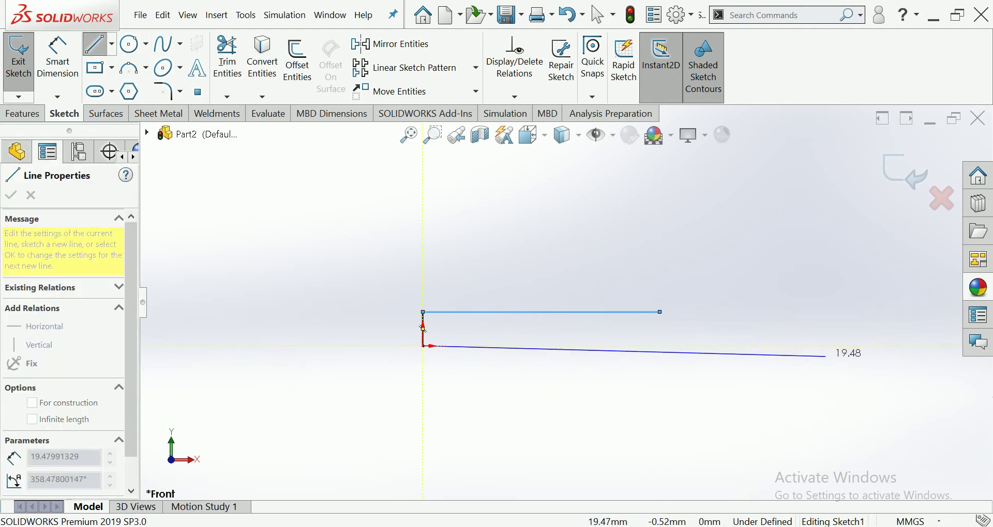
pyautogui.click(814, 346)
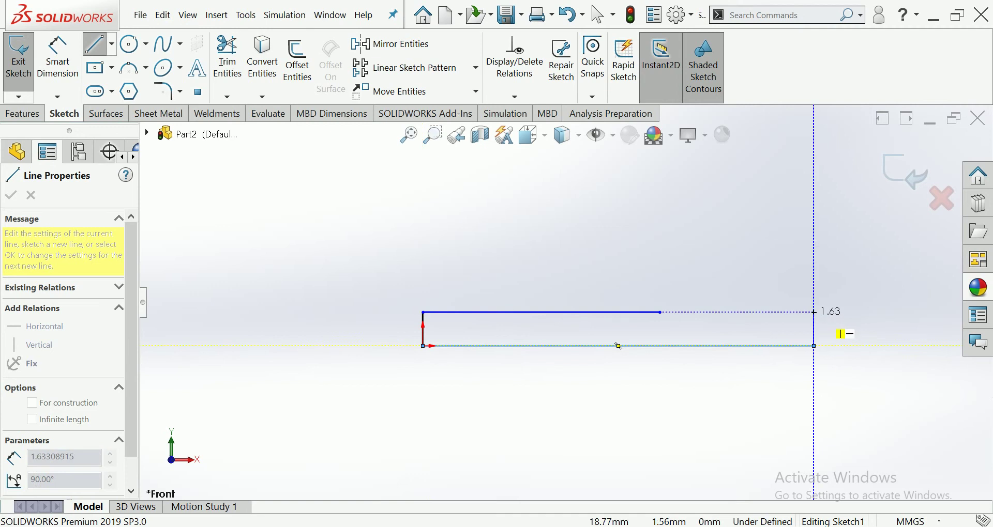
pyautogui.click(814, 313)
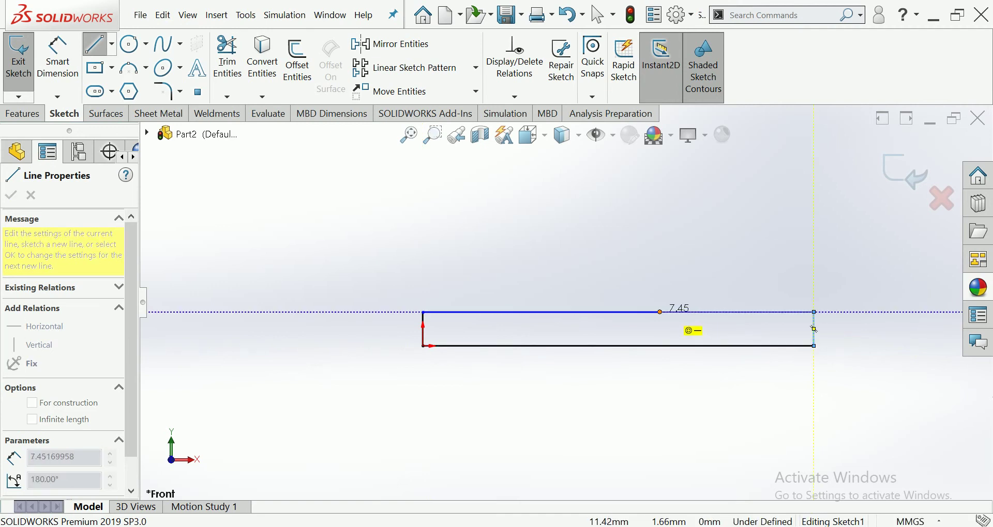
pyautogui.click(112, 44)
pyautogui.click(129, 85)
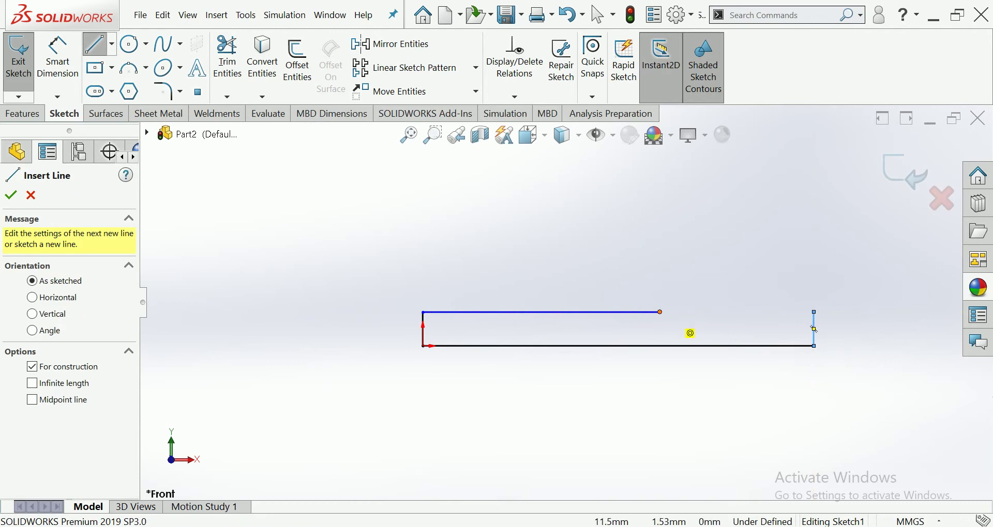
pyautogui.moveTo(660, 312); pyautogui.dragTo(814, 312)
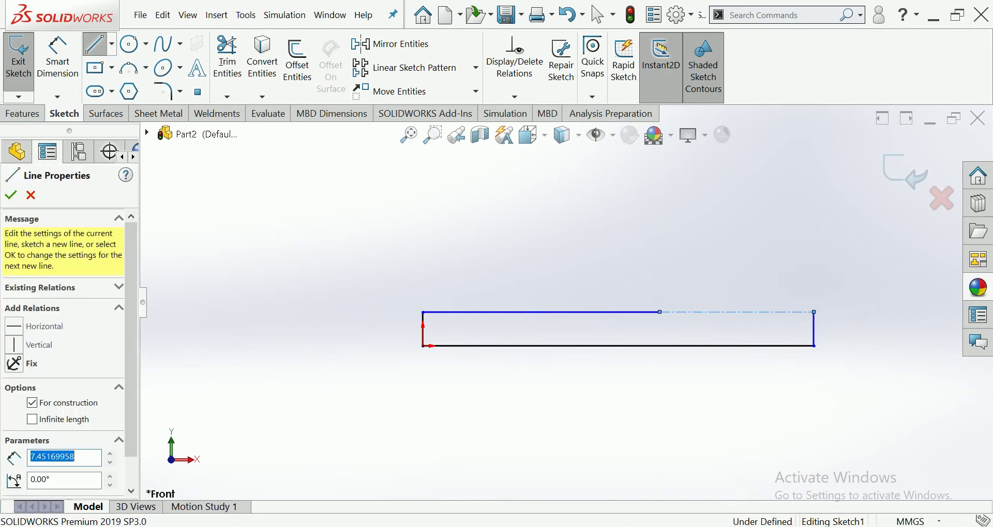
pyautogui.press('Escape')
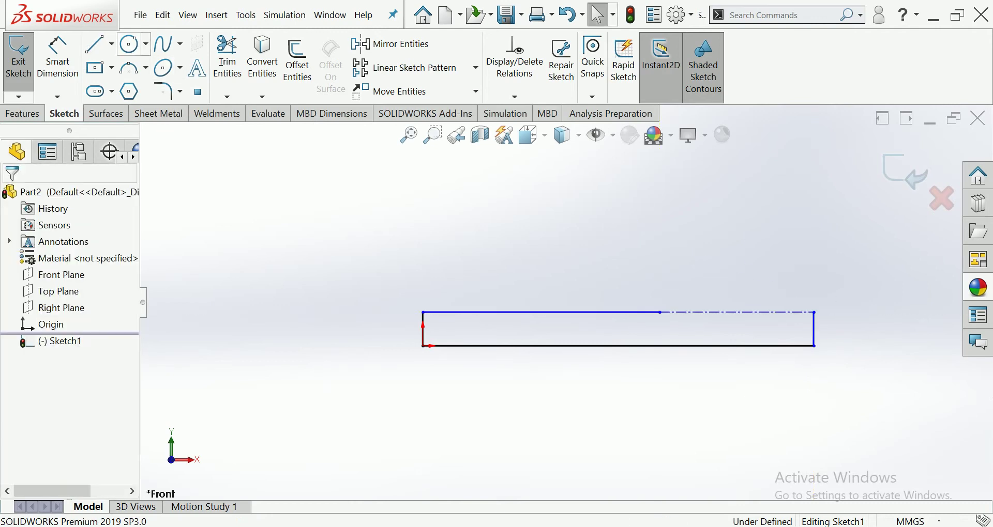
pyautogui.click(129, 44)
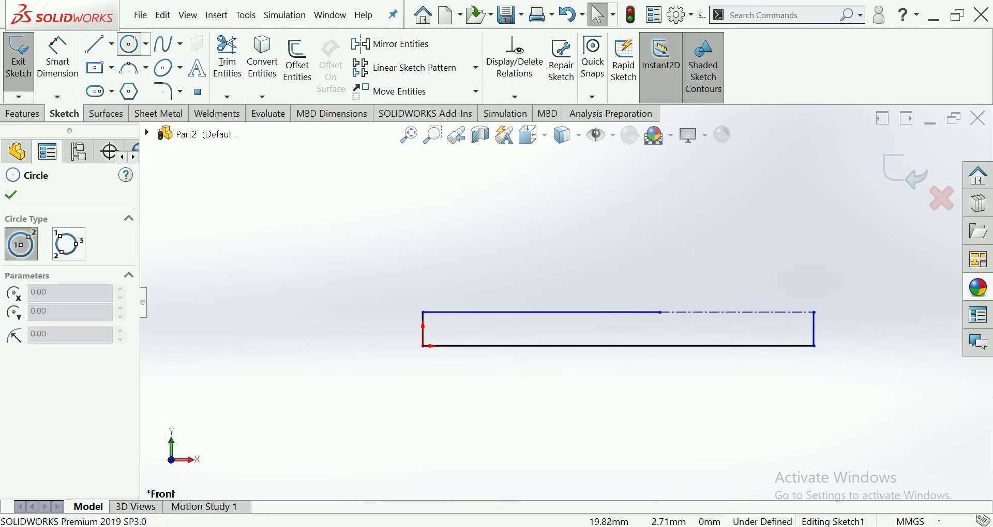
# Draw a circle centred on the centerline, reaching the rectangle's right end.
pyautogui.click(738, 312)
pyautogui.click(814, 312)
pyautogui.press('Escape')
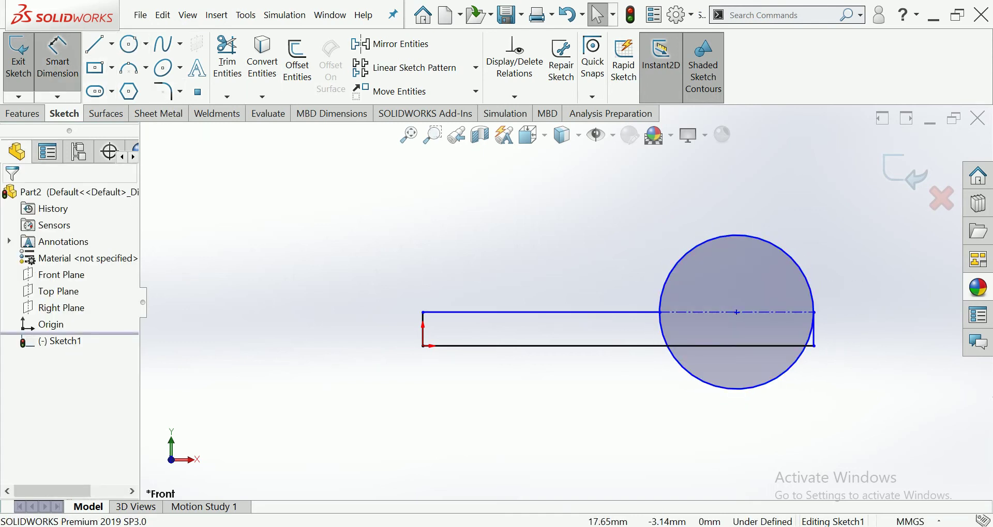
# Trim away the circle's lower half and leftover arcs below the base.
pyautogui.click(228, 57)
pyautogui.moveTo(773, 364); pyautogui.dragTo(793, 365)
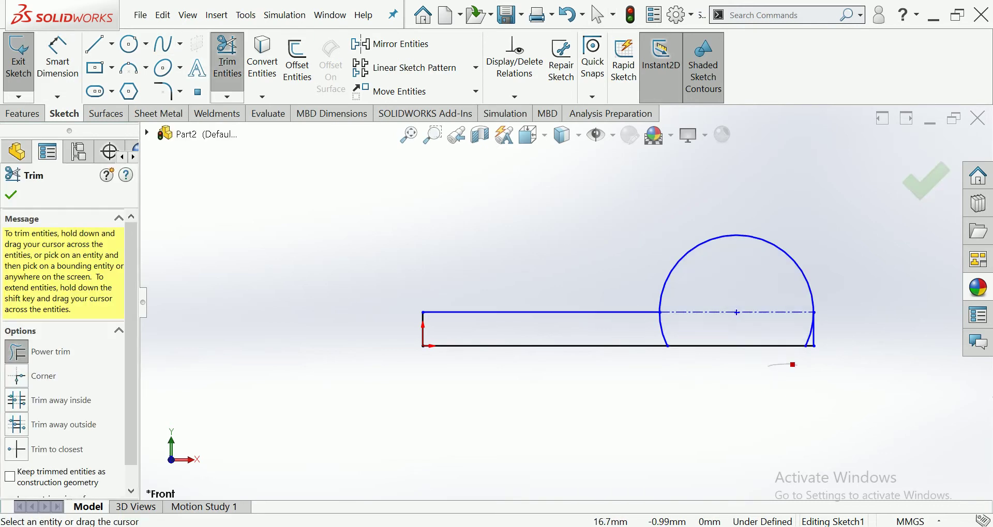
pyautogui.scroll(-3, 843, 317)
pyautogui.moveTo(777, 358); pyautogui.dragTo(523, 340)
pyautogui.scroll(3, 522, 336)
pyautogui.scroll(4, 574, 302)
pyautogui.press('Escape')
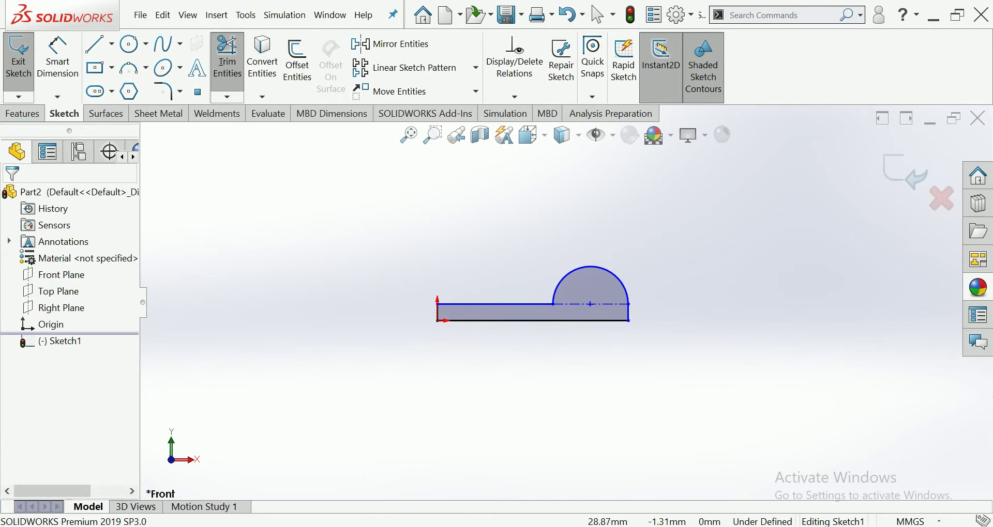
pyautogui.scroll(-2, 640, 258)
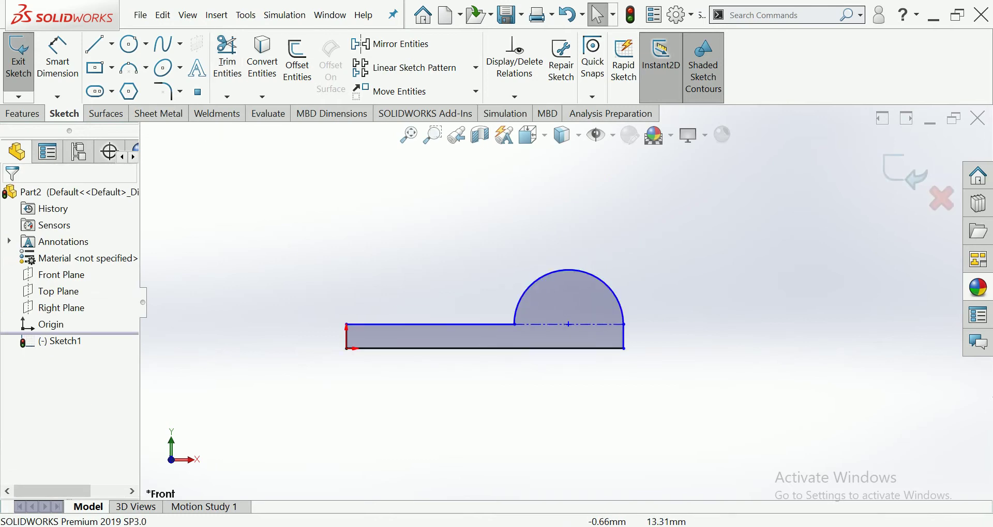
pyautogui.click(95, 44)
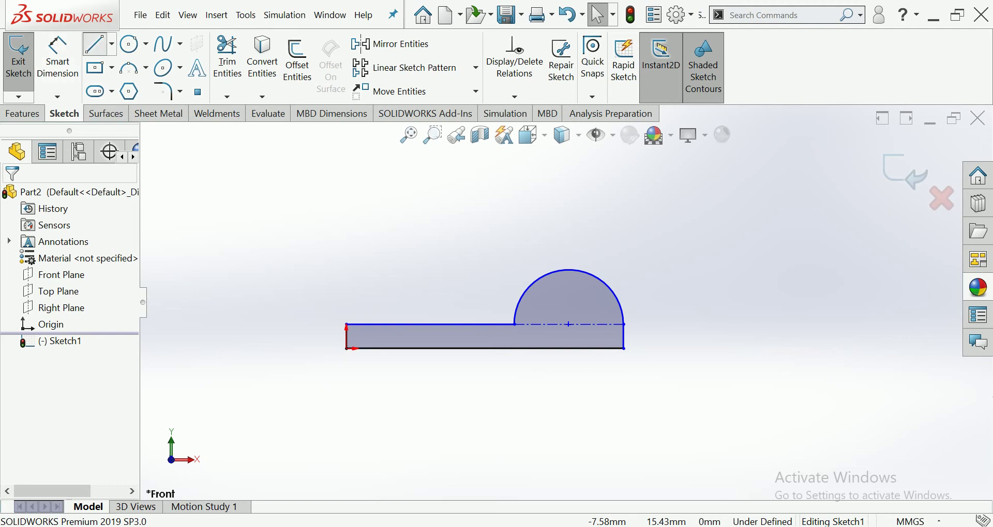
# Add a 3.38 step line past the arch's right end and trim the lower vertical edge.
pyautogui.click(624, 324)
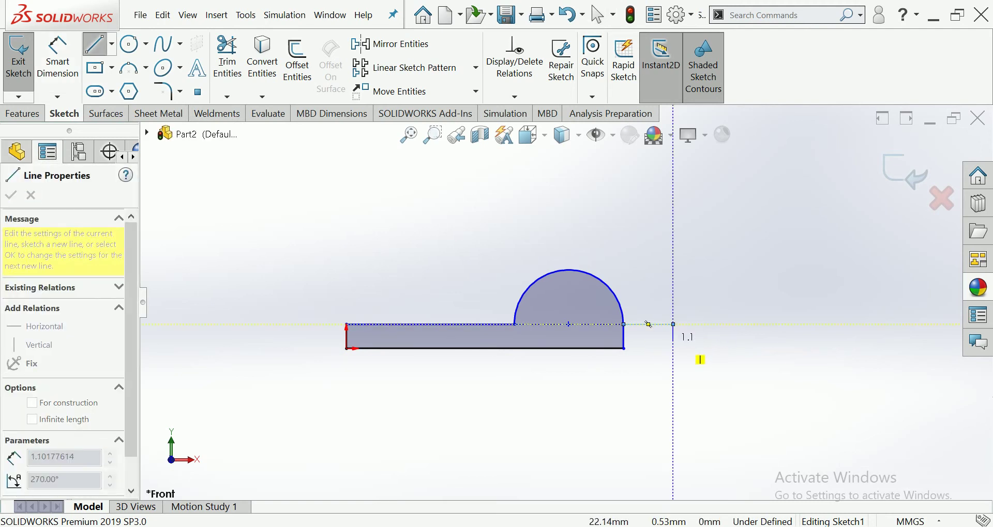
pyautogui.click(673, 324)
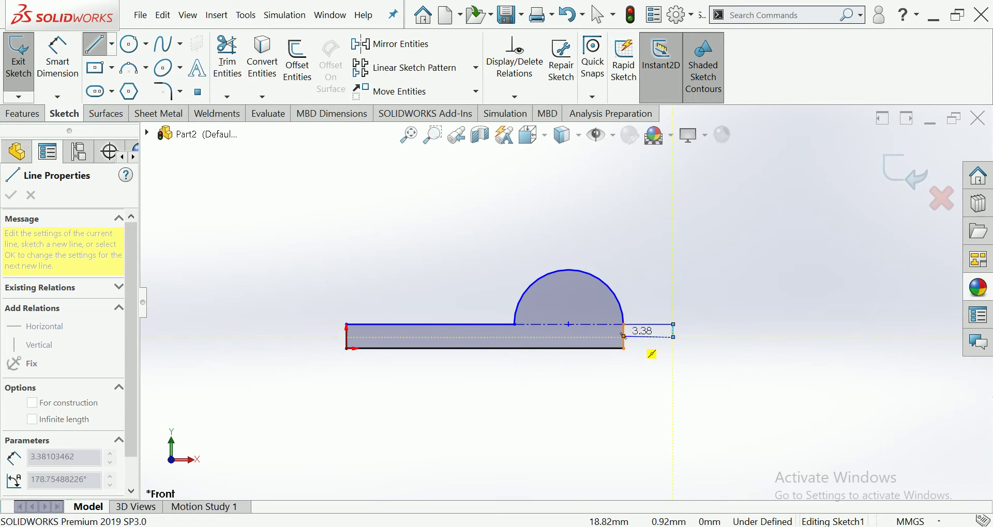
pyautogui.click(602, 337)
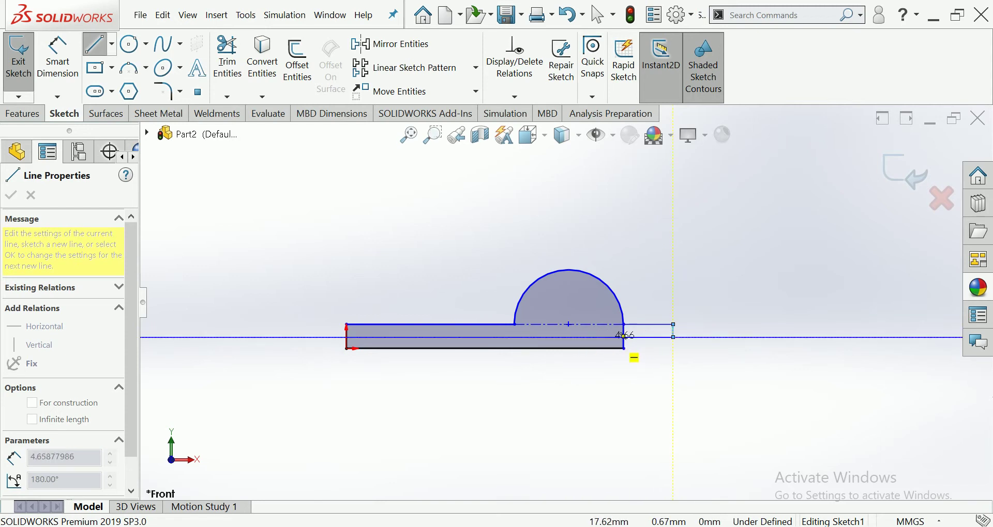
pyautogui.press('Escape')
pyautogui.scroll(-3, 648, 352)
pyautogui.click(227, 57)
pyautogui.moveTo(589, 333); pyautogui.dragTo(586, 328)
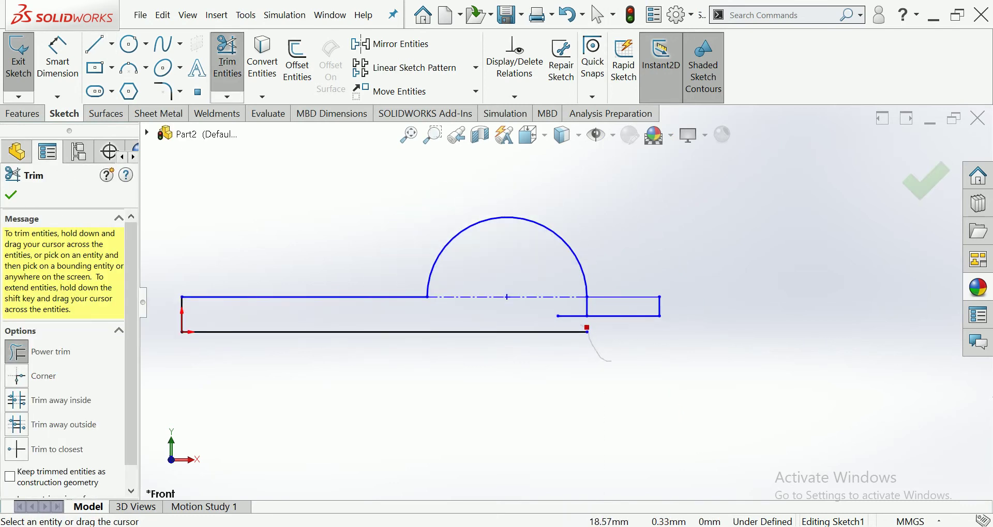
pyautogui.press('Escape')
# Trim the unwanted bottom line pieces and stubs to close the outline, then preview an arch offset.
pyautogui.click(95, 44)
pyautogui.click(457, 322)
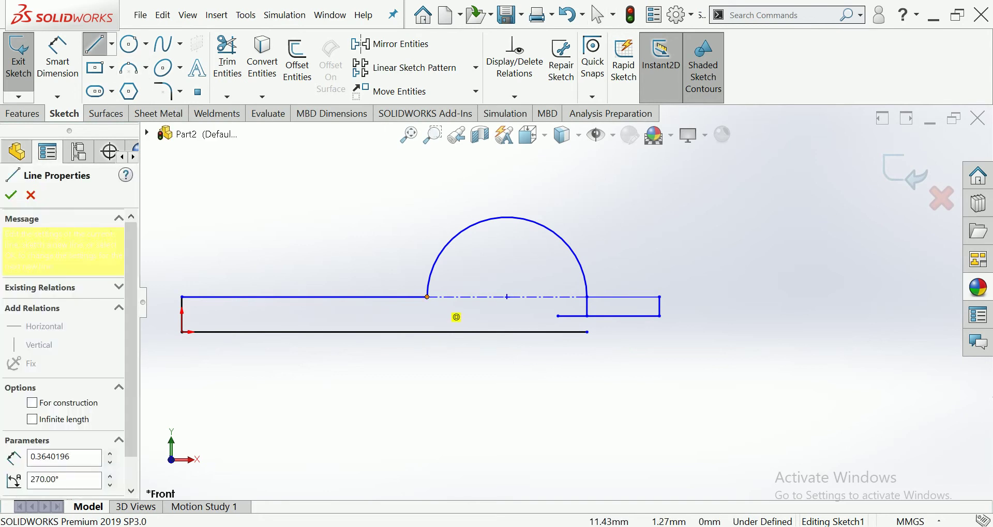
pyautogui.press('Escape')
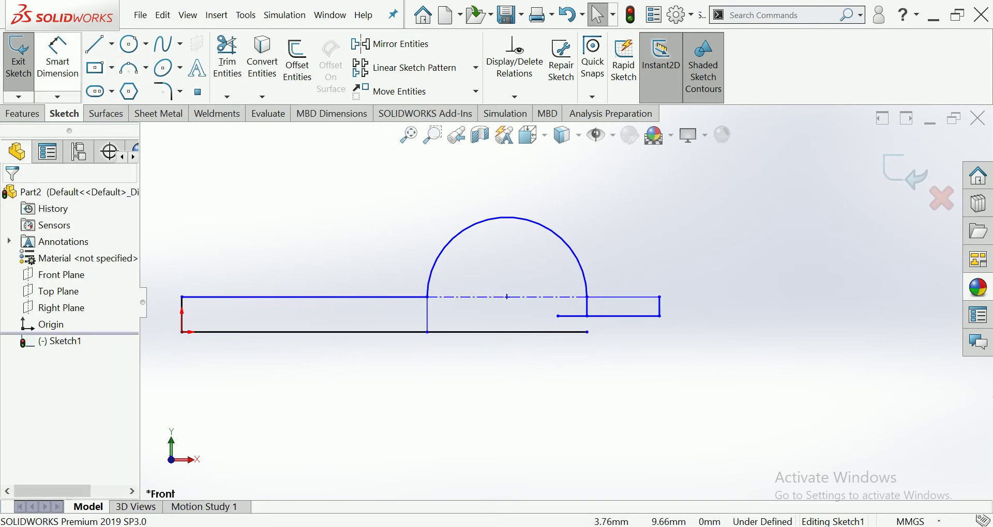
pyautogui.click(227, 57)
pyautogui.moveTo(608, 389)
pyautogui.mouseDown()
pyautogui.moveTo(568, 316)
pyautogui.moveTo(476, 317)
pyautogui.mouseUp()
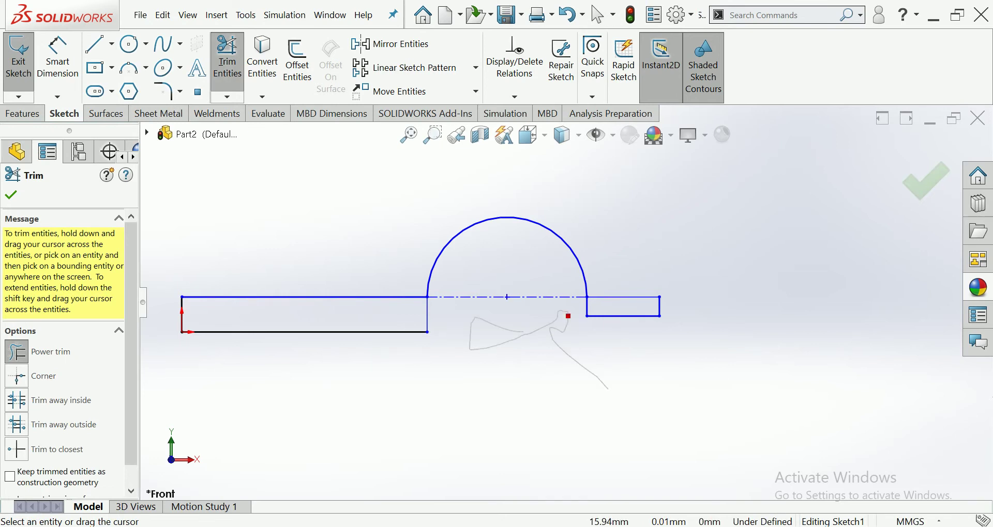
pyautogui.moveTo(568, 316); pyautogui.dragTo(568, 319)
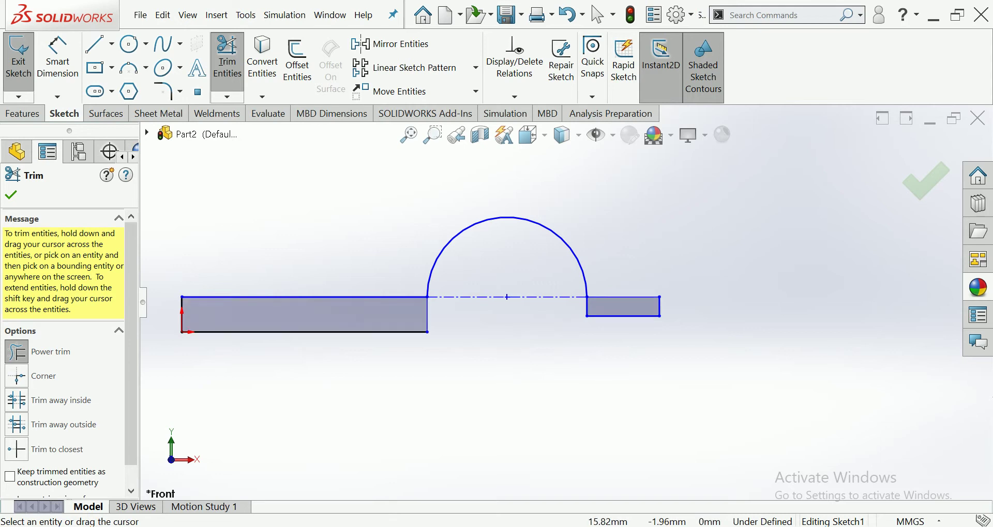
pyautogui.press('Escape')
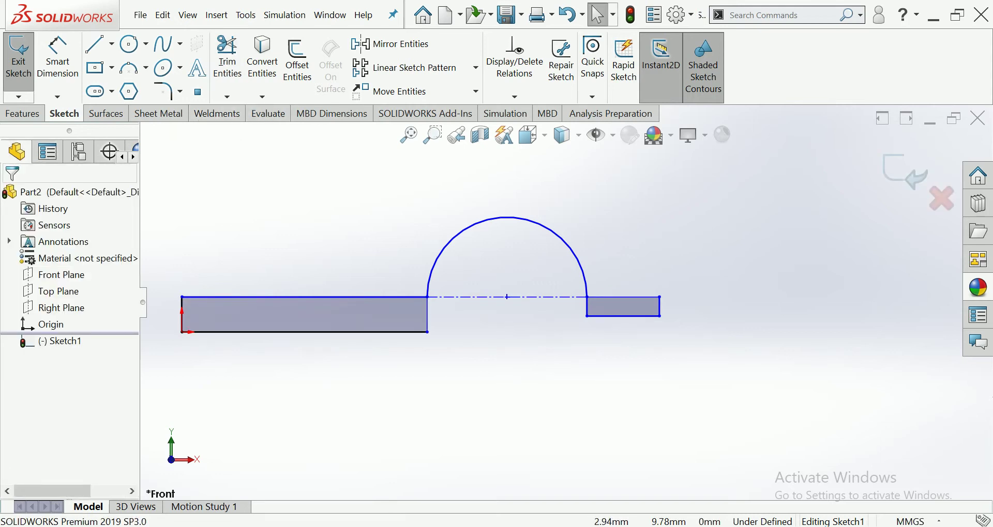
pyautogui.click(297, 62)
pyautogui.click(509, 218)
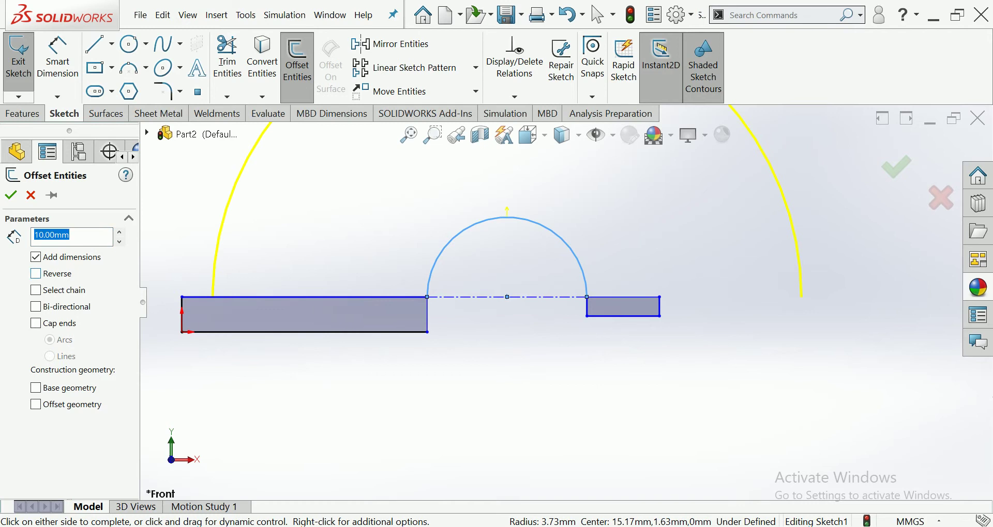
# Cancel the offset and dimension the left bar height to 50.
pyautogui.press('Escape')
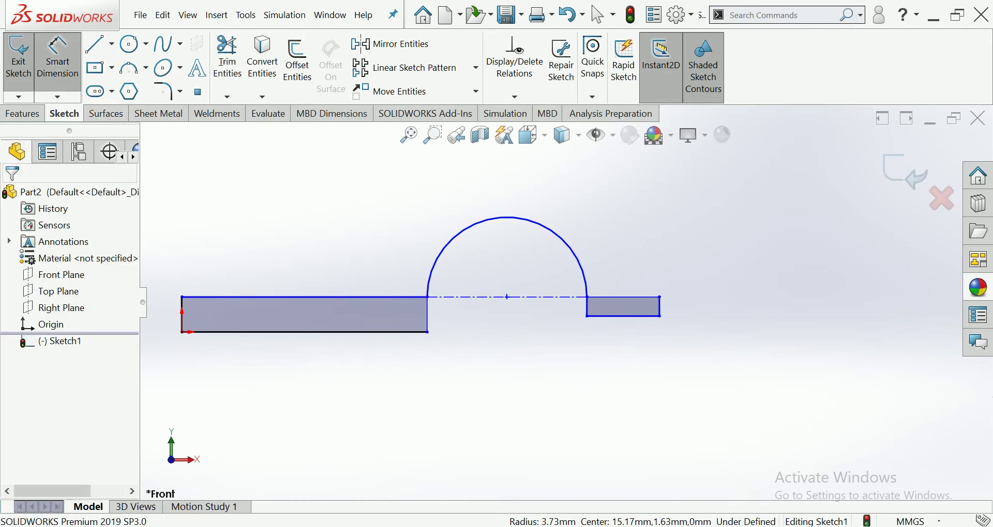
pyautogui.scroll(2, 568, 311)
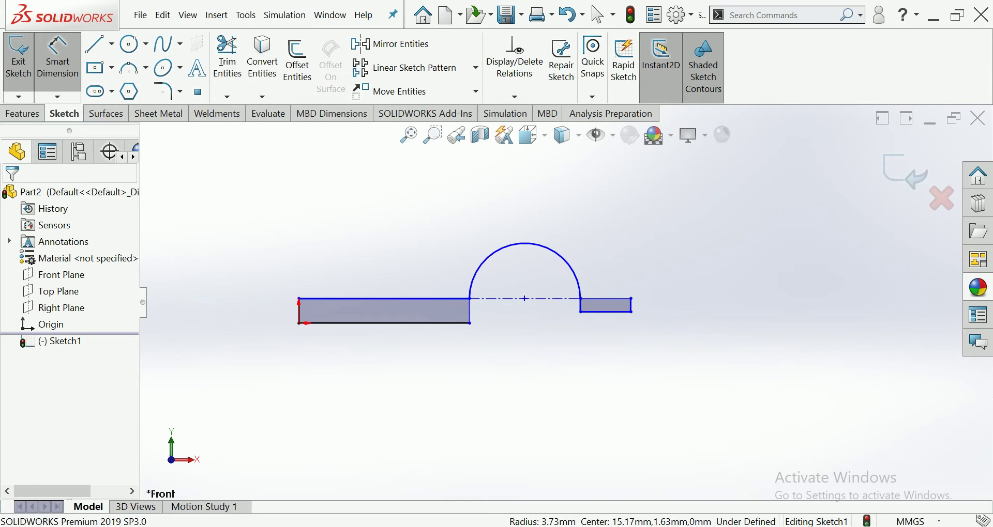
pyautogui.scroll(-4, 226, 315)
pyautogui.click(355, 313)
pyautogui.click(295, 314)
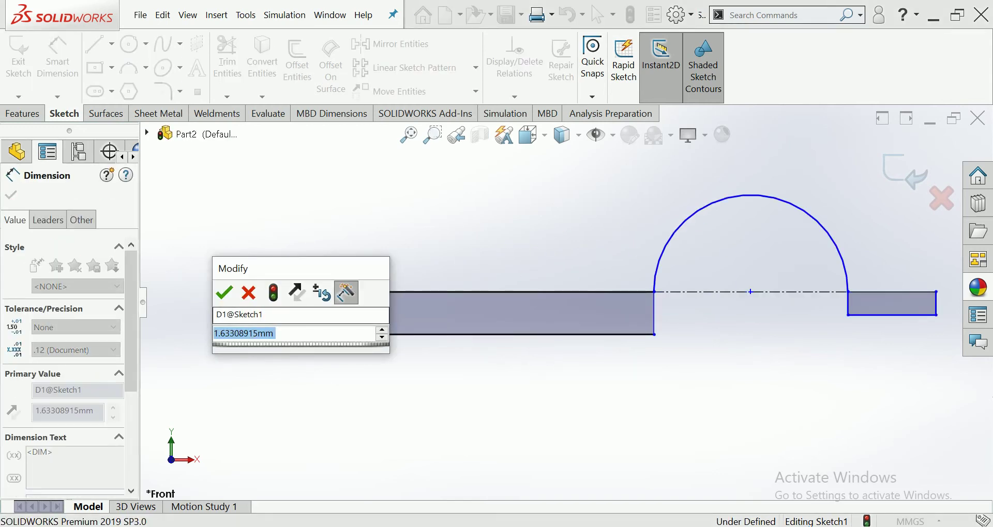
pyautogui.write('100')
pyautogui.press('BackSpace')
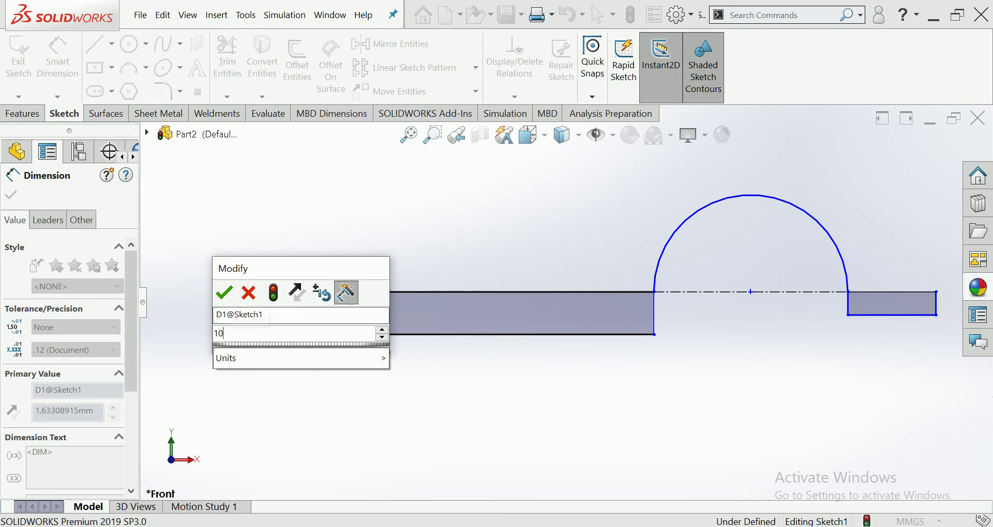
pyautogui.press('BackSpace')
pyautogui.press('BackSpace')
pyautogui.write('50')
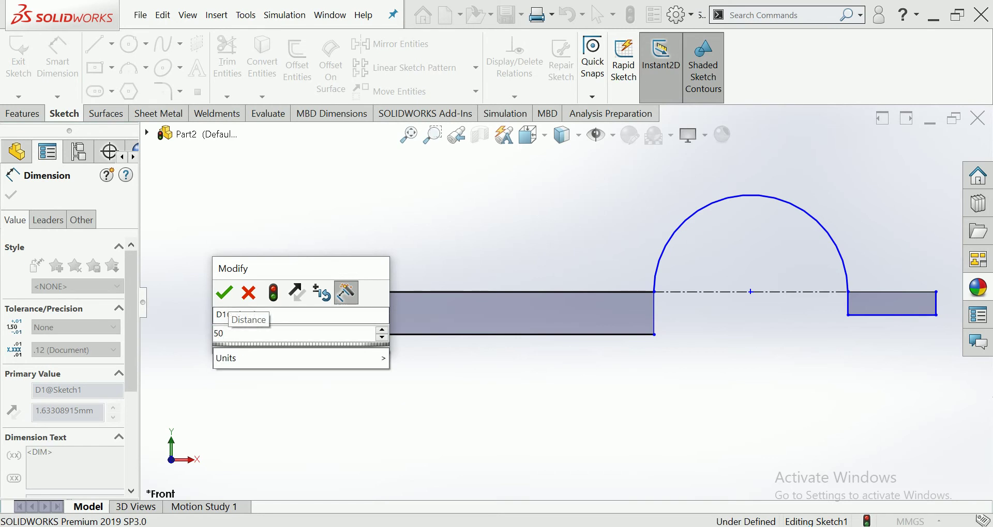
pyautogui.click(224, 293)
pyautogui.scroll(-3, 564, 302)
pyautogui.scroll(2, 507, 315)
# Dimension the overall length to 680 and the left bar length to 350.
pyautogui.click(397, 305)
pyautogui.scroll(-1, 564, 300)
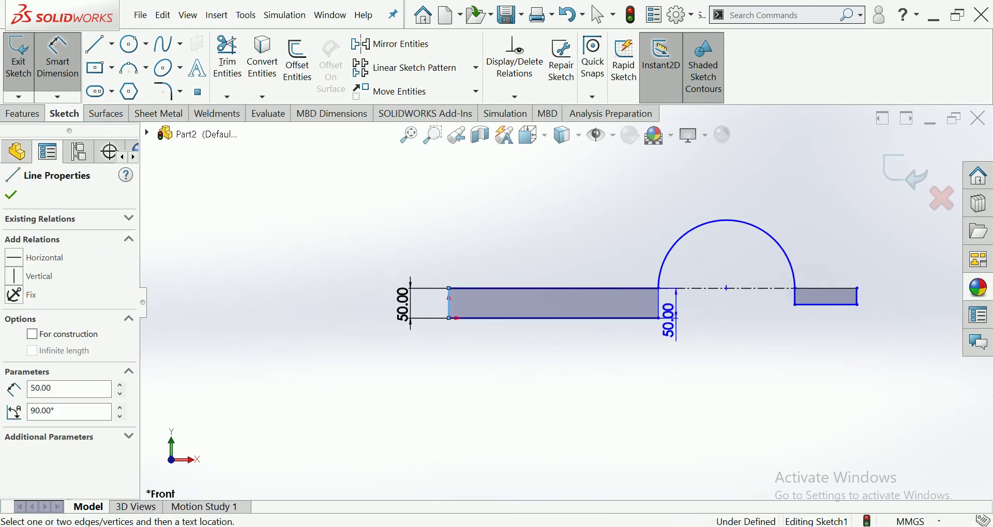
pyautogui.click(857, 297)
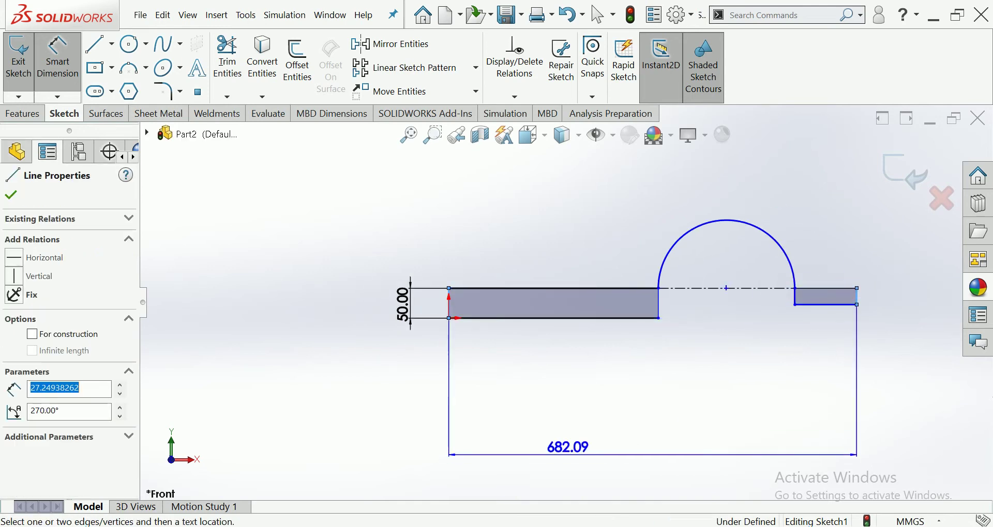
pyautogui.click(683, 403)
pyautogui.write('680')
pyautogui.press('Return')
pyautogui.press('Escape')
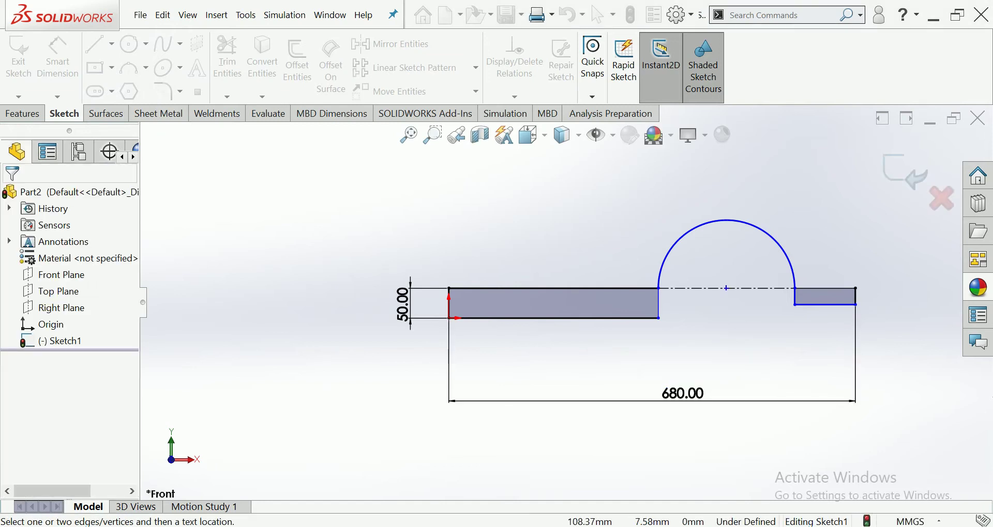
pyautogui.click(448, 305)
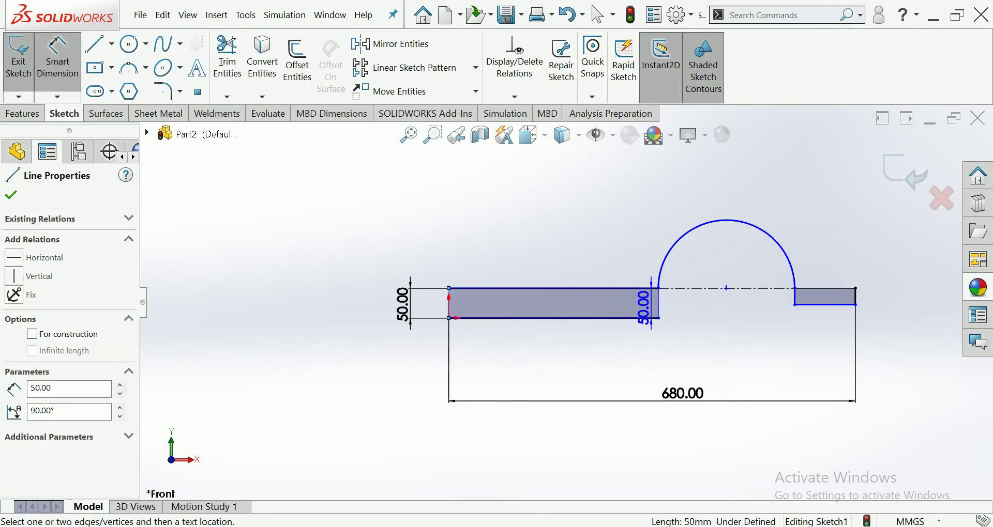
pyautogui.click(658, 305)
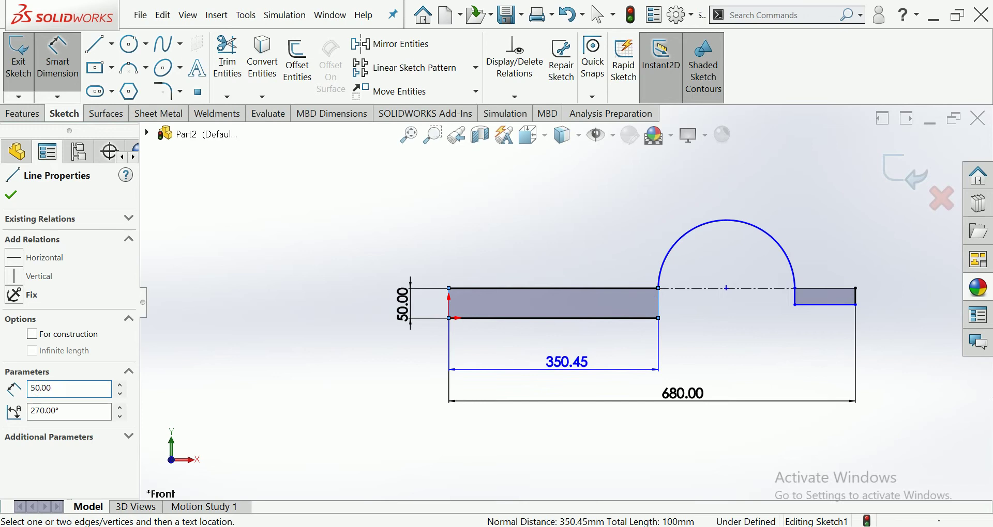
pyautogui.click(569, 368)
pyautogui.write('350')
pyautogui.press('Return')
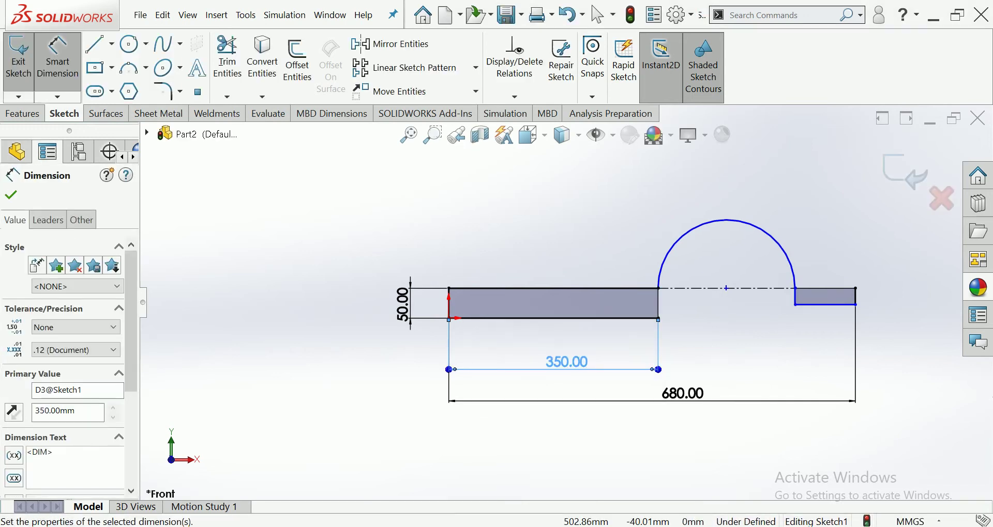
pyautogui.scroll(-2, 637, 290)
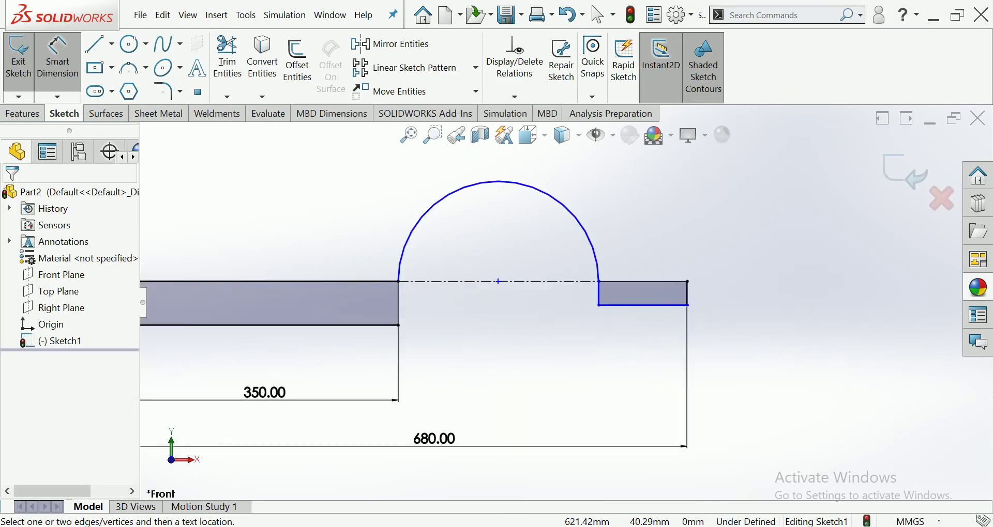
# Dimension the right tab to 30 high and 100 long.
pyautogui.click(687, 293)
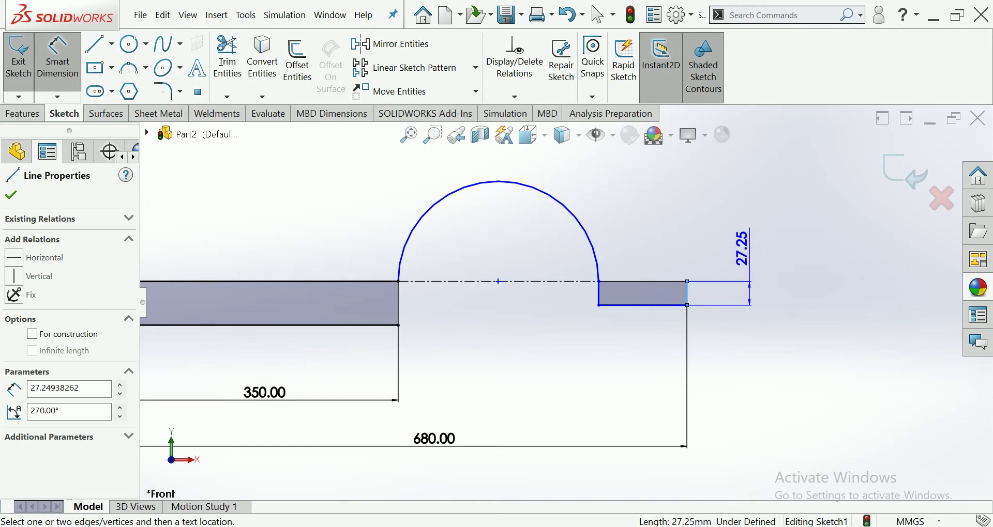
pyautogui.click(710, 271)
pyautogui.write('2')
pyautogui.press('BackSpace')
pyautogui.write('30')
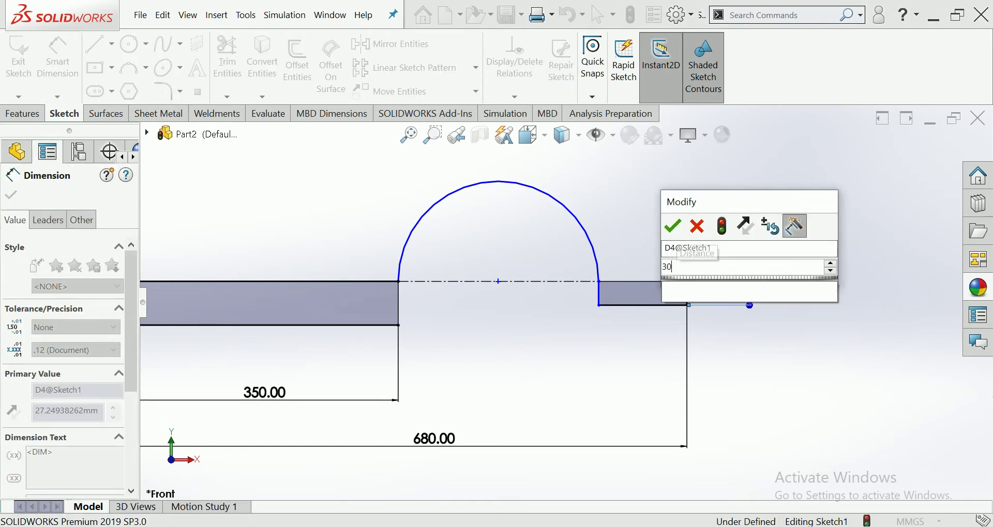
pyautogui.press('Return')
pyautogui.scroll(1, 497, 310)
pyautogui.scroll(-1, 496, 310)
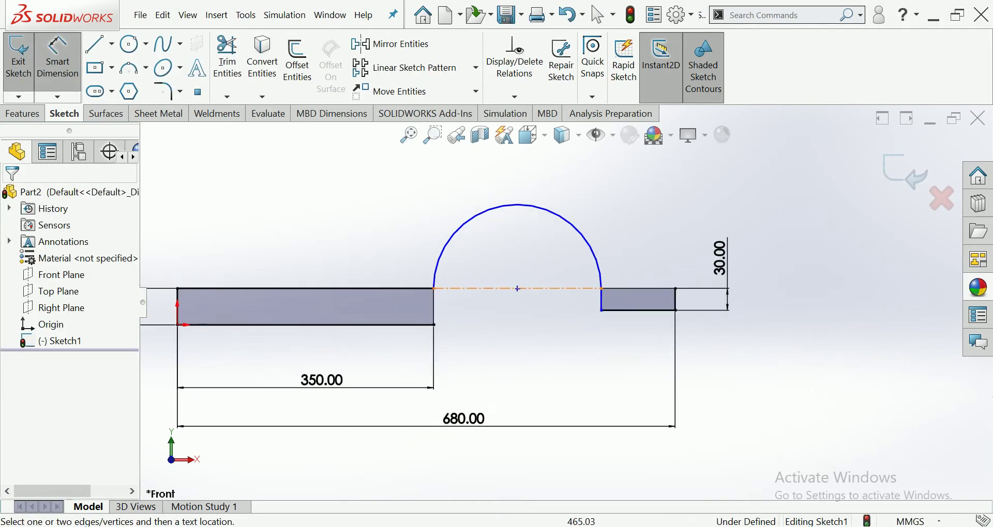
pyautogui.scroll(-1, 497, 310)
pyautogui.scroll(1, 496, 310)
pyautogui.scroll(-1, 496, 310)
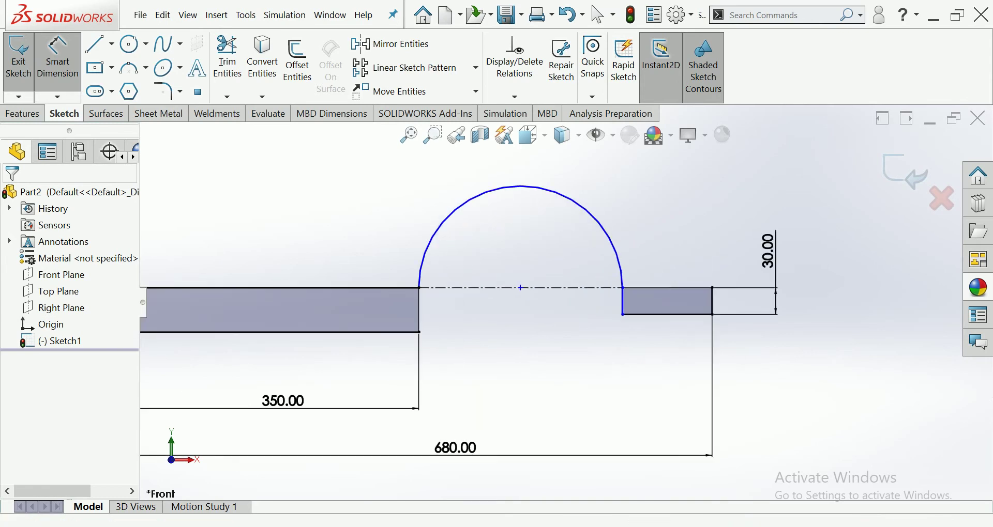
pyautogui.click(667, 314)
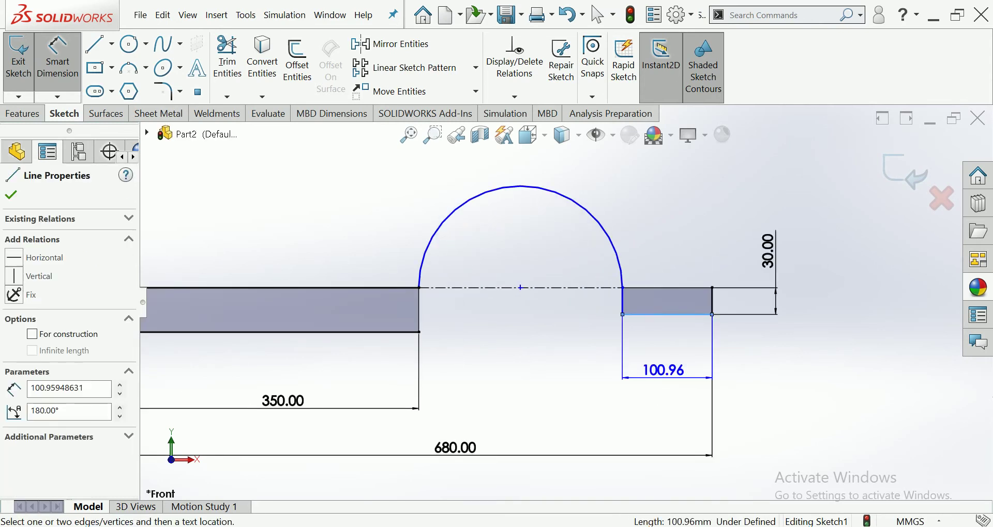
pyautogui.click(664, 370)
pyautogui.write('100')
pyautogui.press('Return')
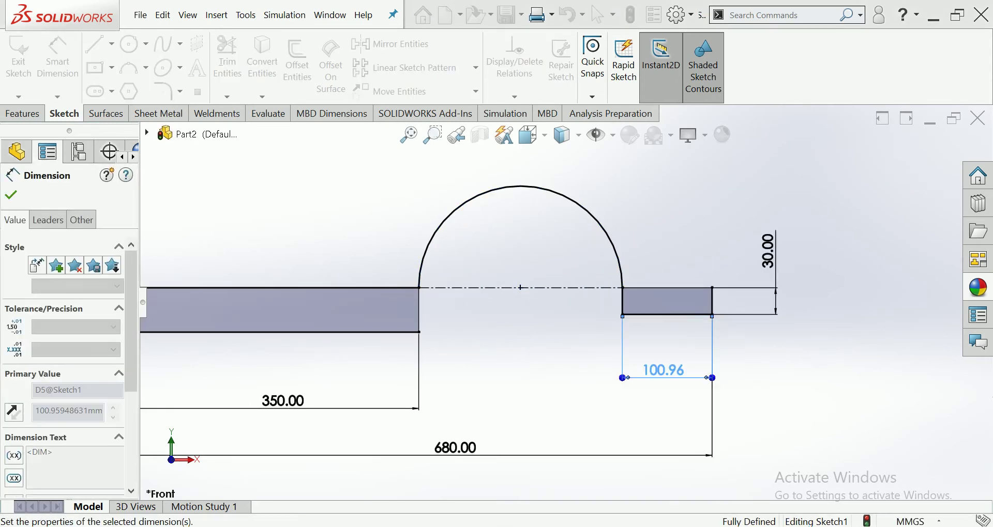
pyautogui.press('f')
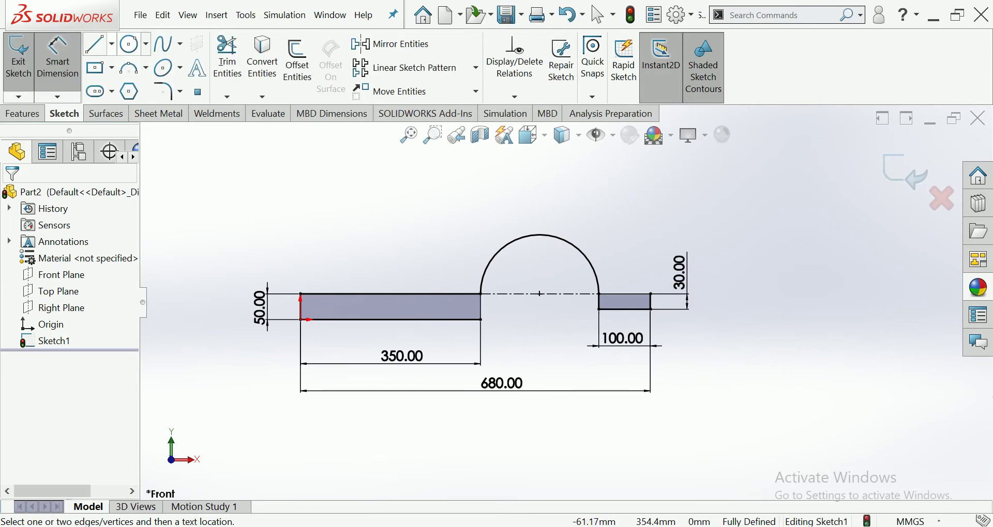
pyautogui.press('Escape')
# Offset the arch by 30 mm to form the outer arch edge.
pyautogui.click(298, 62)
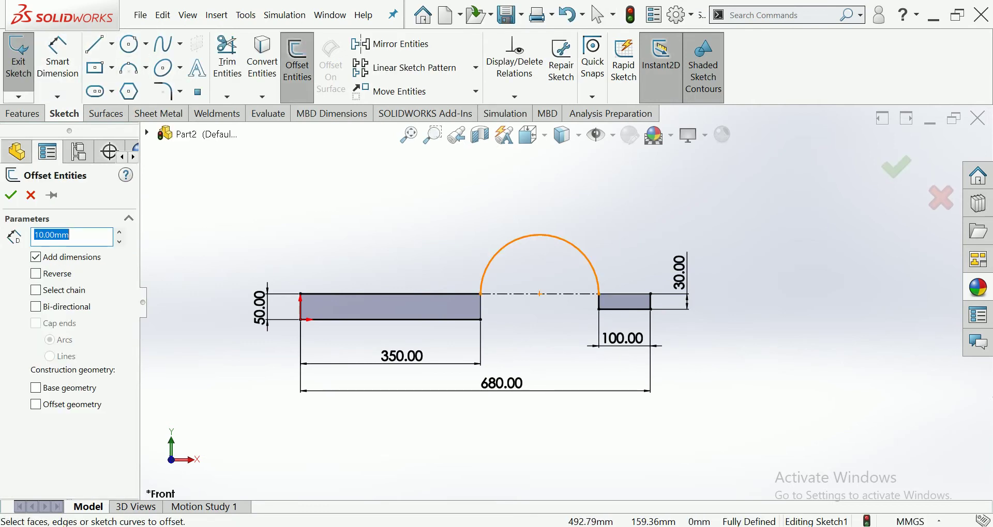
pyautogui.click(540, 236)
pyautogui.scroll(-2, 572, 239)
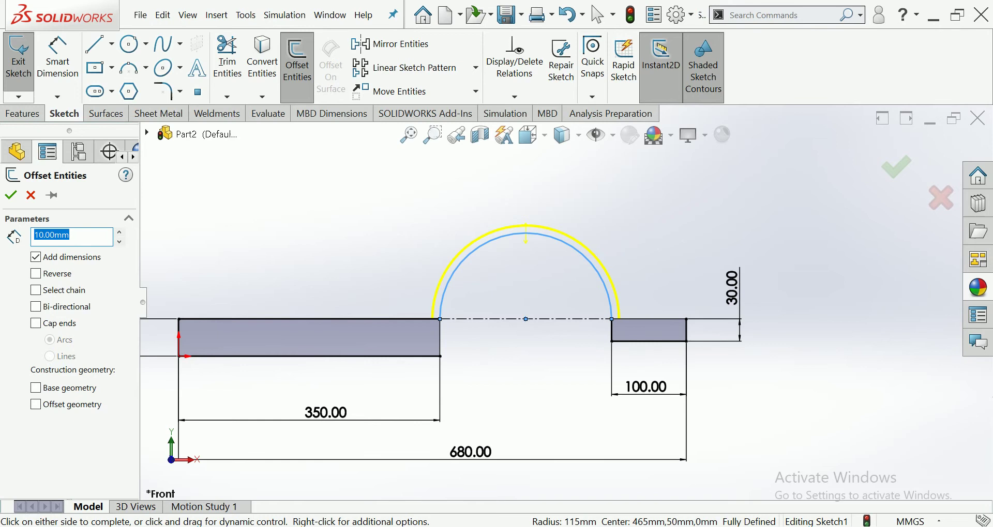
pyautogui.click(119, 232)
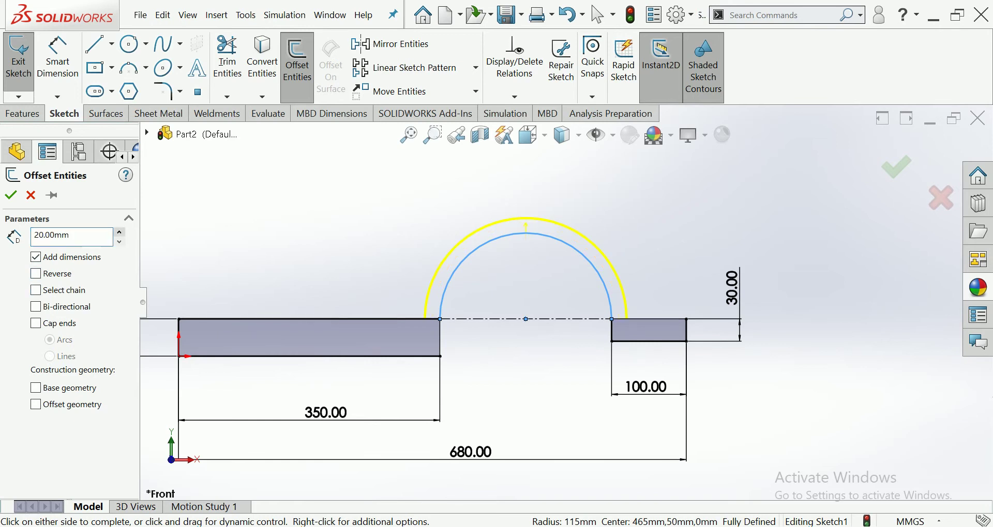
pyautogui.click(118, 232)
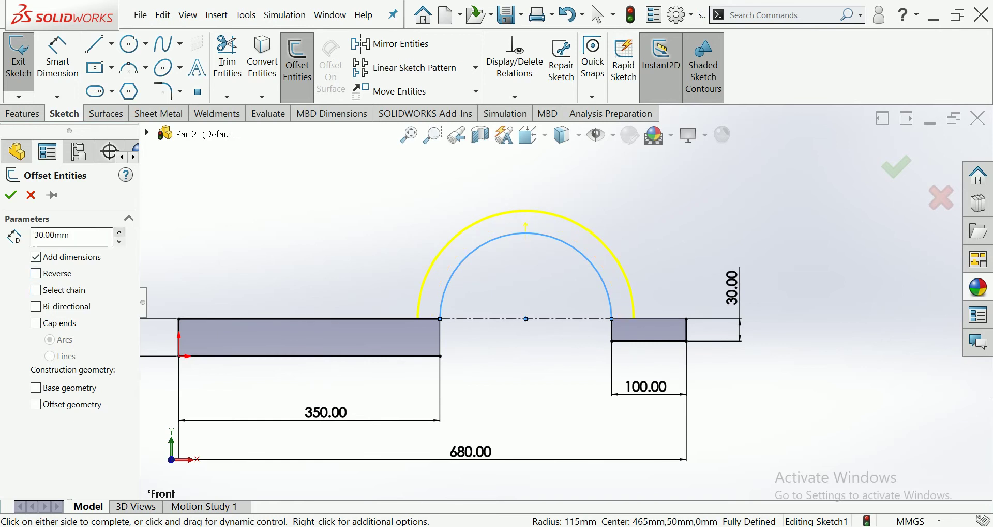
pyautogui.click(11, 195)
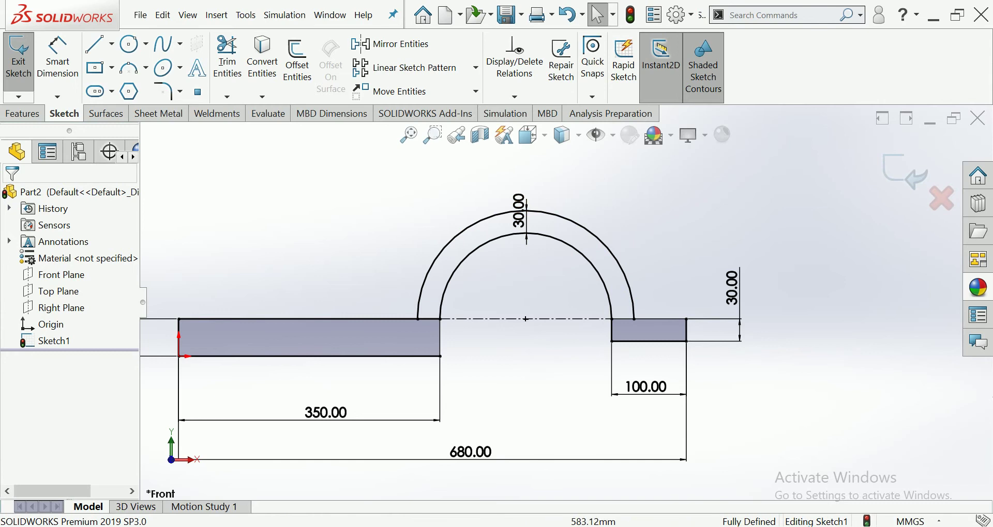
# Trim the bar edge lying inside the arch band so the profile closes.
pyautogui.scroll(-3, 625, 304)
pyautogui.click(226, 60)
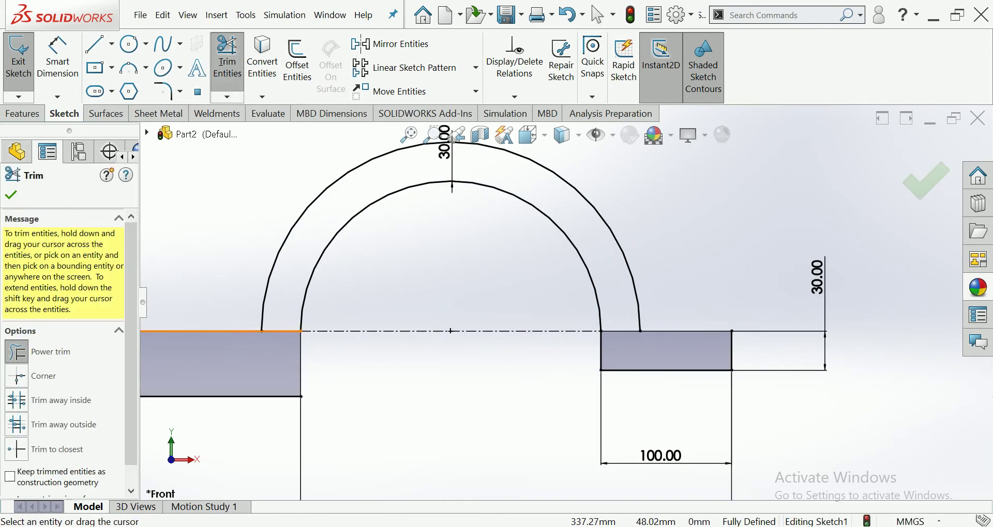
pyautogui.click(282, 331)
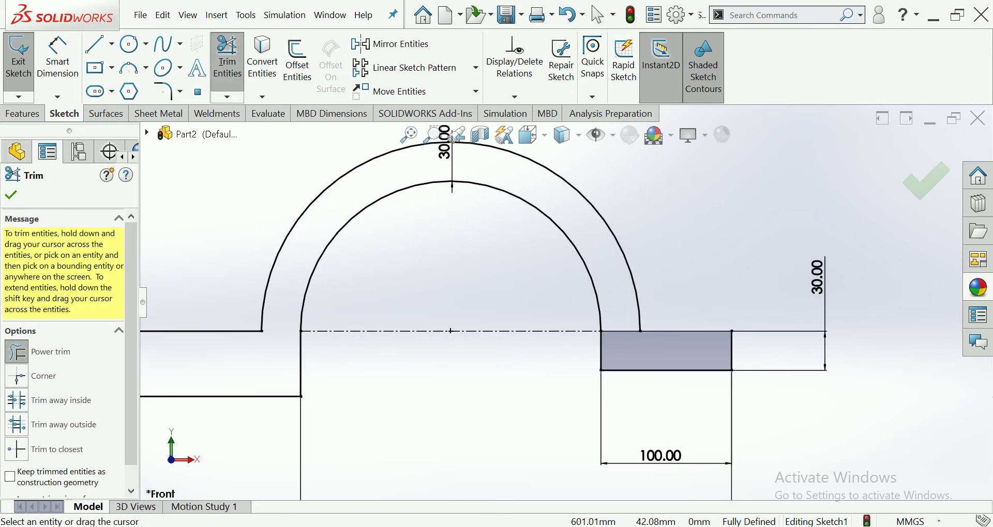
pyautogui.scroll(2, 566, 303)
pyautogui.scroll(2, 565, 303)
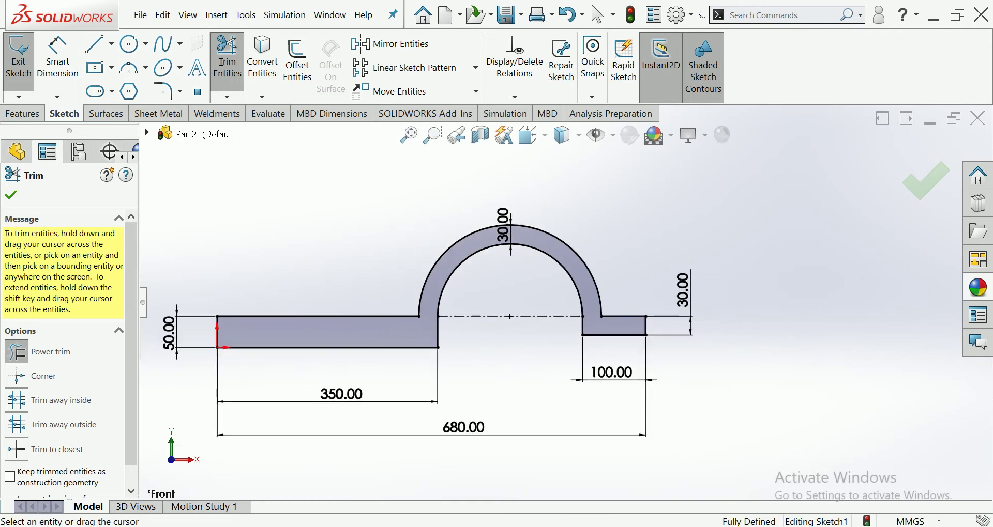
pyautogui.click(11, 195)
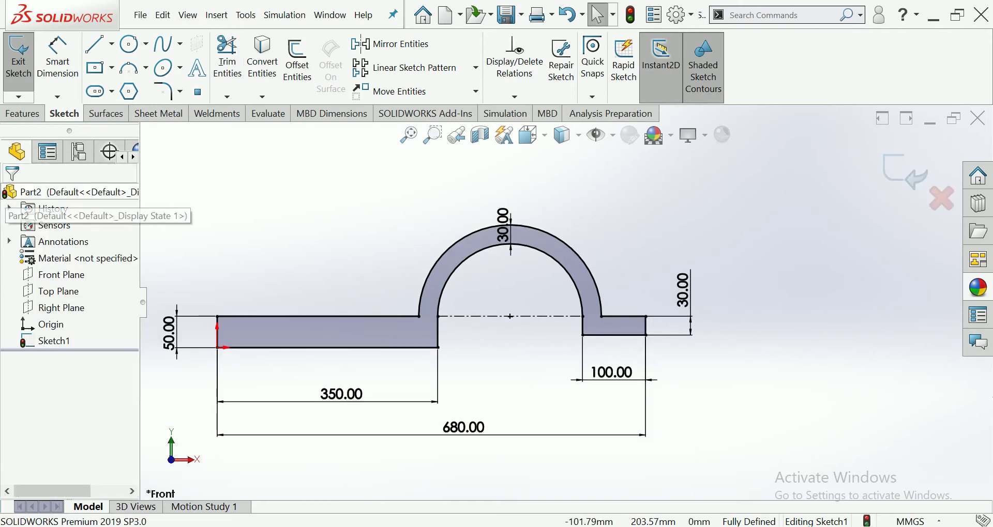
pyautogui.click(22, 114)
# Boss-extrude the profile 250 mm Mid Plane, then rotate the view to inspect the solid.
pyautogui.click(26, 60)
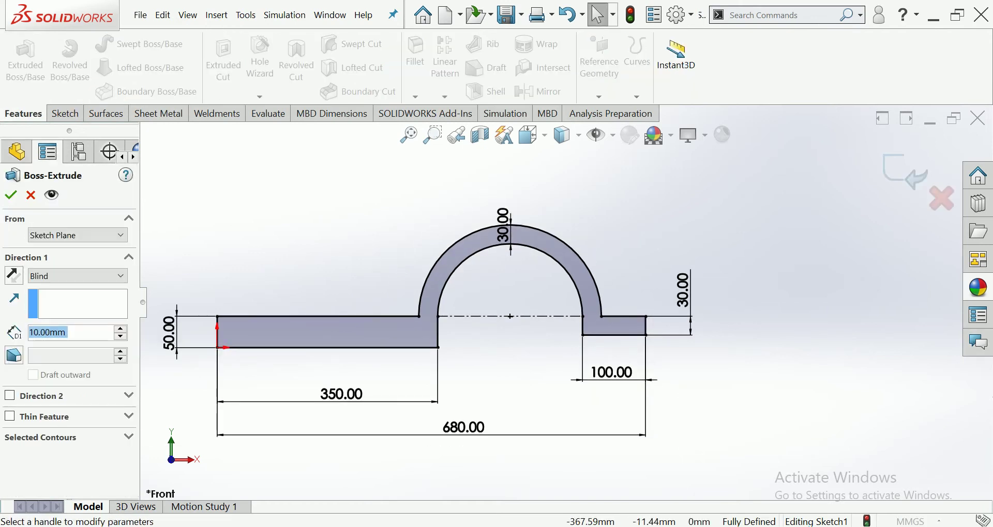
pyautogui.click(78, 276)
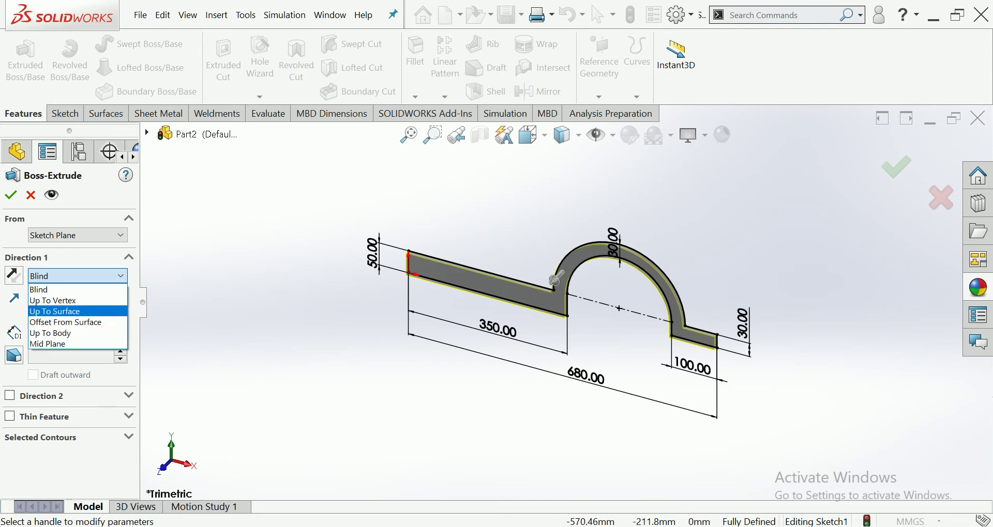
pyautogui.click(52, 344)
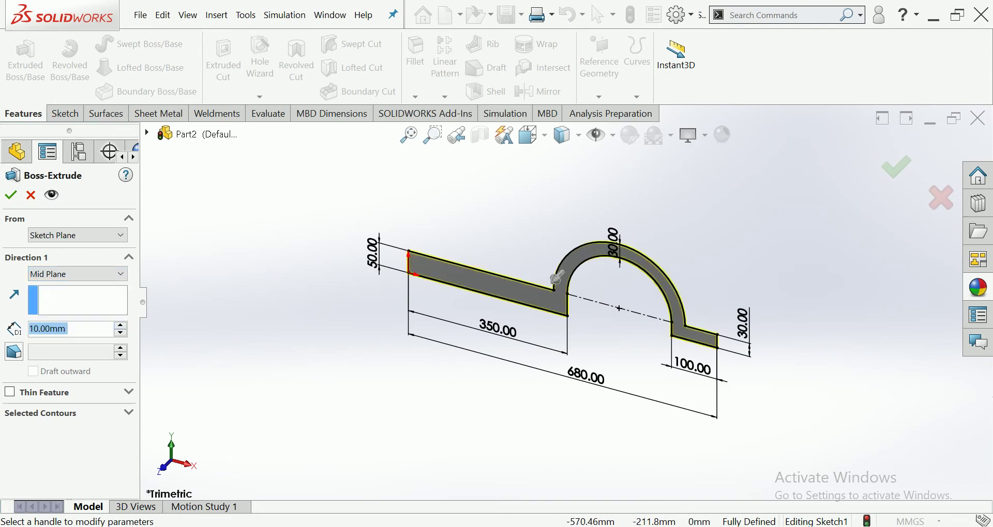
pyautogui.moveTo(557, 278); pyautogui.dragTo(539, 293)
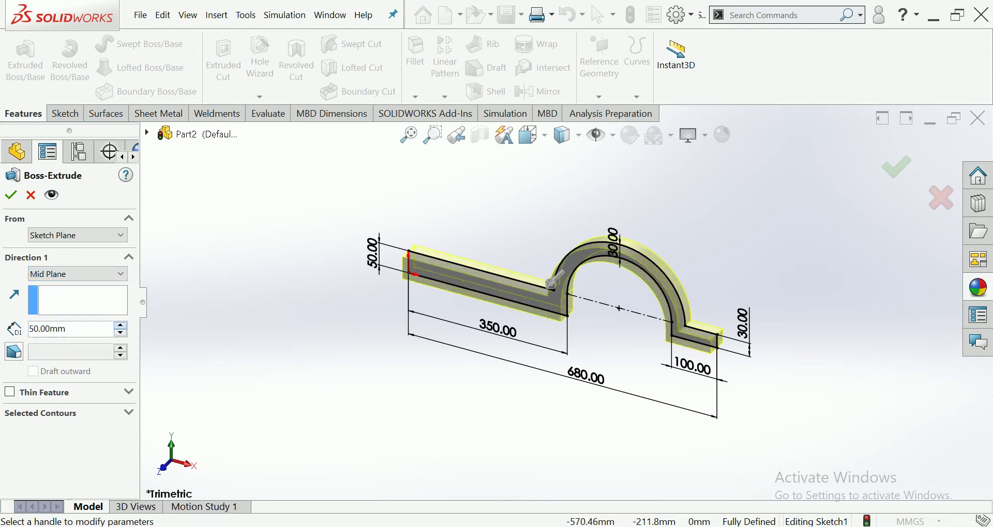
pyautogui.press('Up')
pyautogui.press('Up')
pyautogui.press('Up')
pyautogui.press('Up')
pyautogui.press('Up')
pyautogui.press('Up')
pyautogui.press('Up')
pyautogui.press('Return')
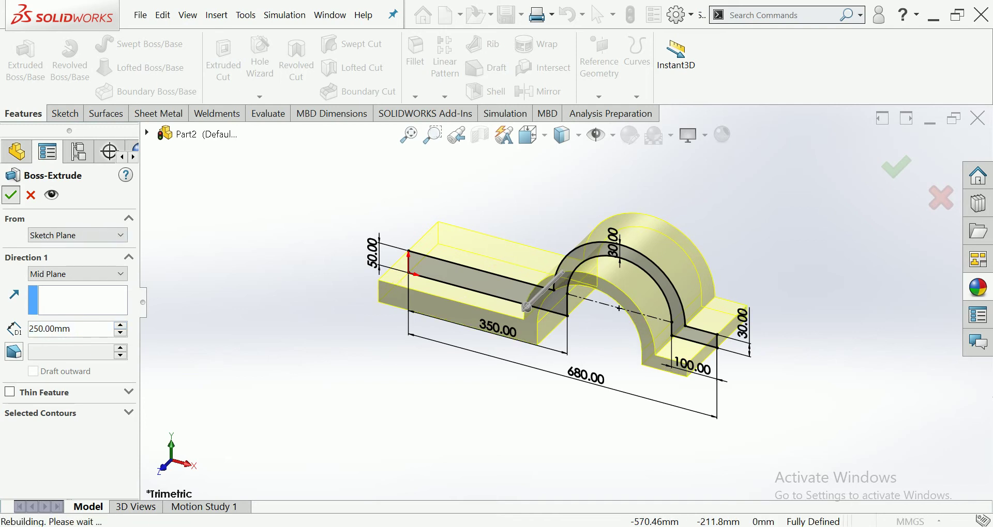
pyautogui.press('Left')
pyautogui.press('Left')
pyautogui.press('Left')
pyautogui.press('Left')
pyautogui.press('Left')
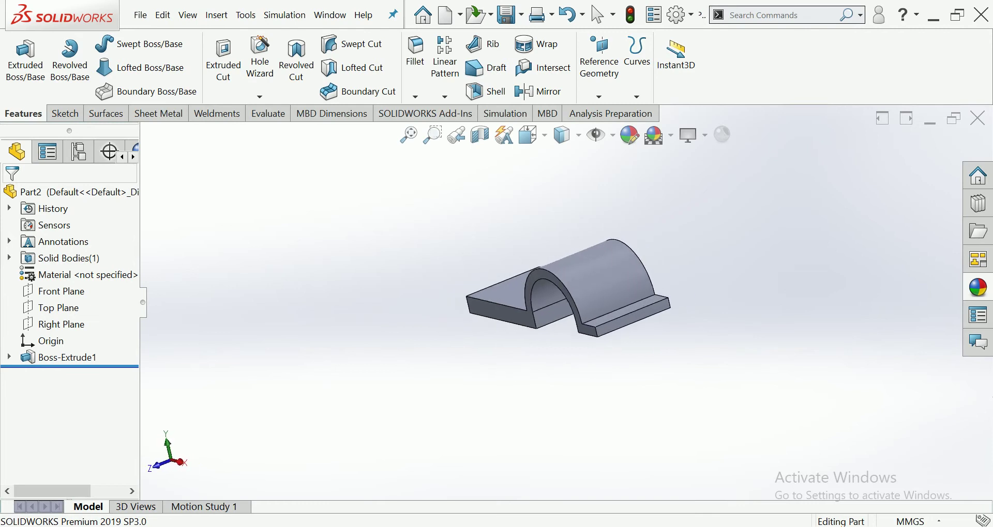
pyautogui.press('Left')
pyautogui.press('Left')
pyautogui.press('Left')
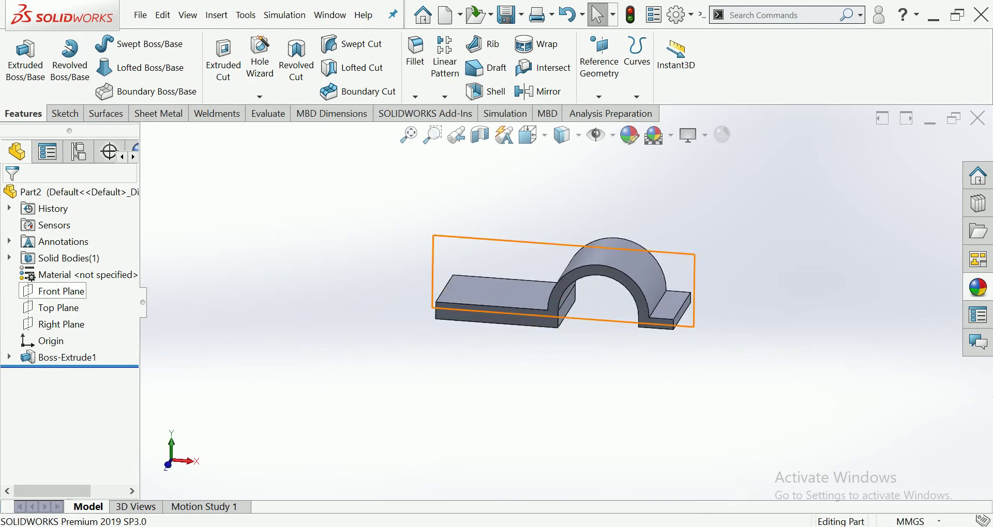
# Start a Front Plane sketch in Front view and draw a vertical centreline up from the base.
pyautogui.click(61, 291)
pyautogui.click(106, 274)
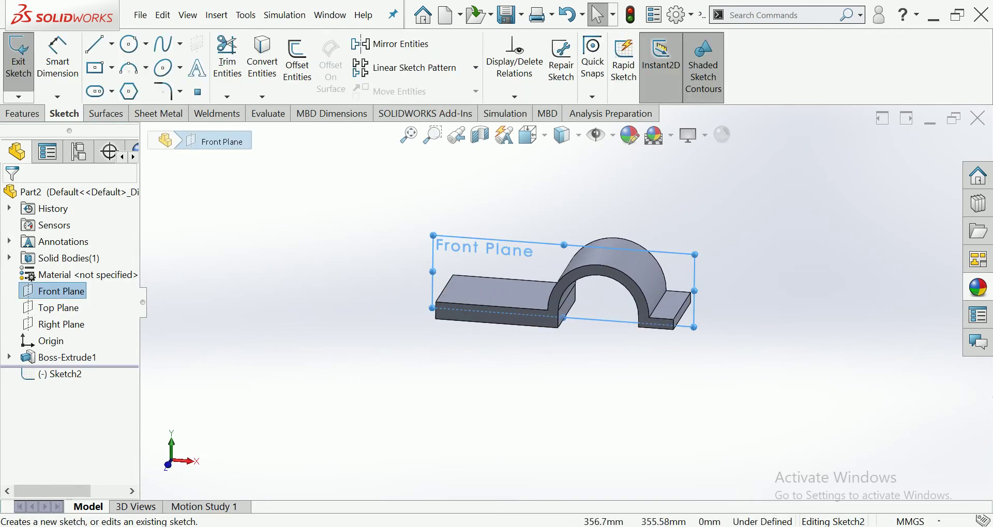
pyautogui.click(533, 135)
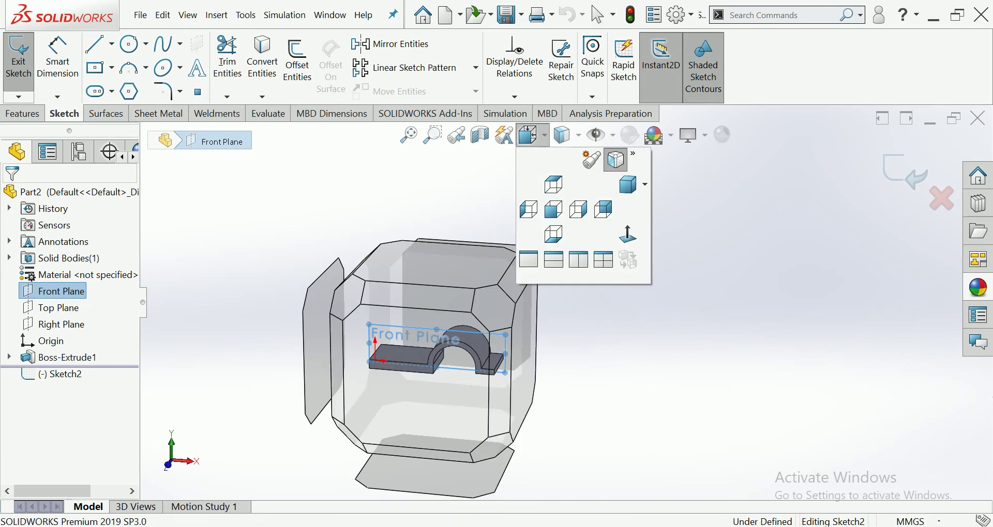
pyautogui.click(628, 234)
pyautogui.click(112, 44)
pyautogui.click(130, 84)
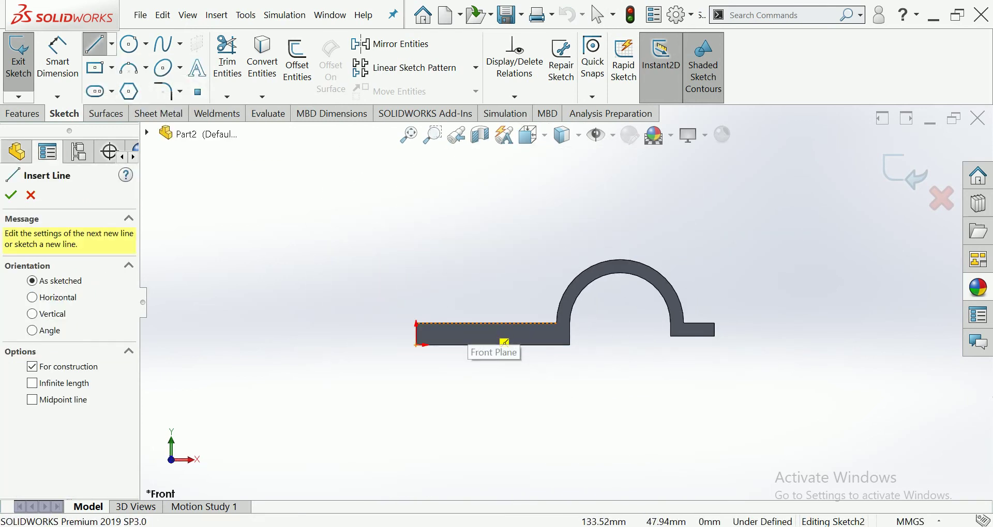
pyautogui.click(486, 324)
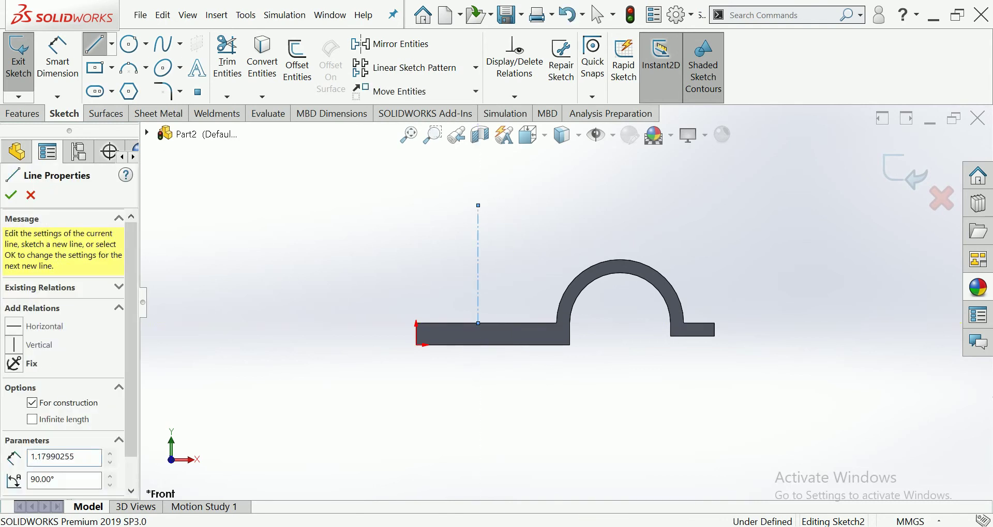
# Draw two concentric circles centred at the centreline's top end.
pyautogui.press('c')
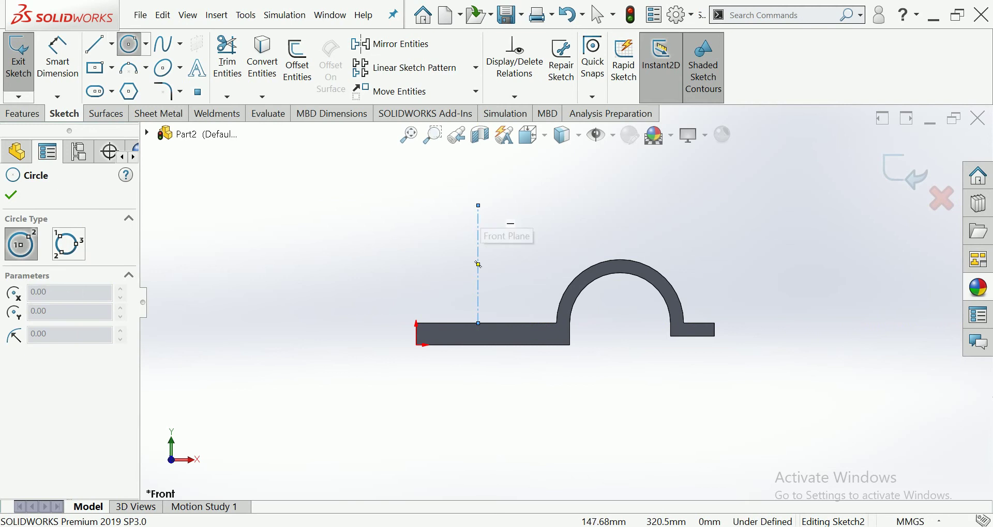
pyautogui.click(478, 206)
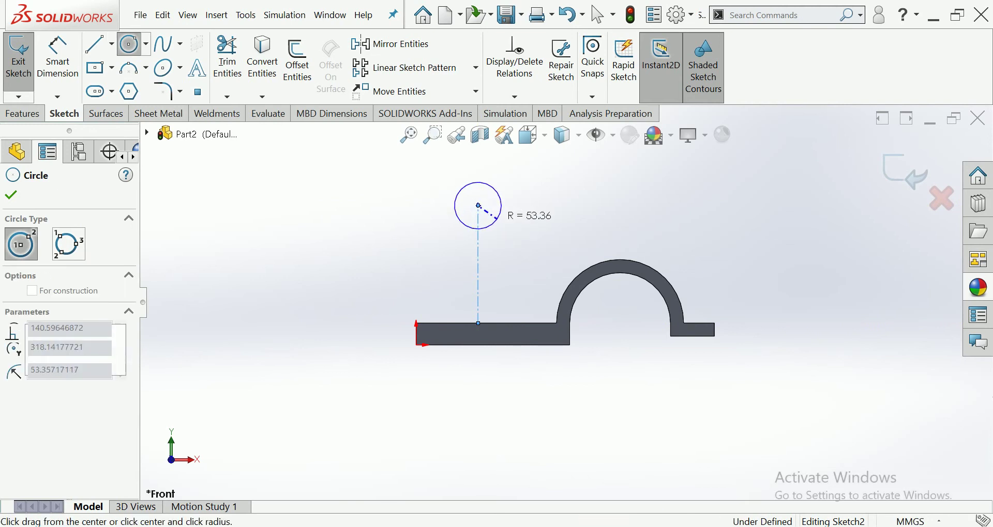
pyautogui.click(498, 219)
pyautogui.click(478, 206)
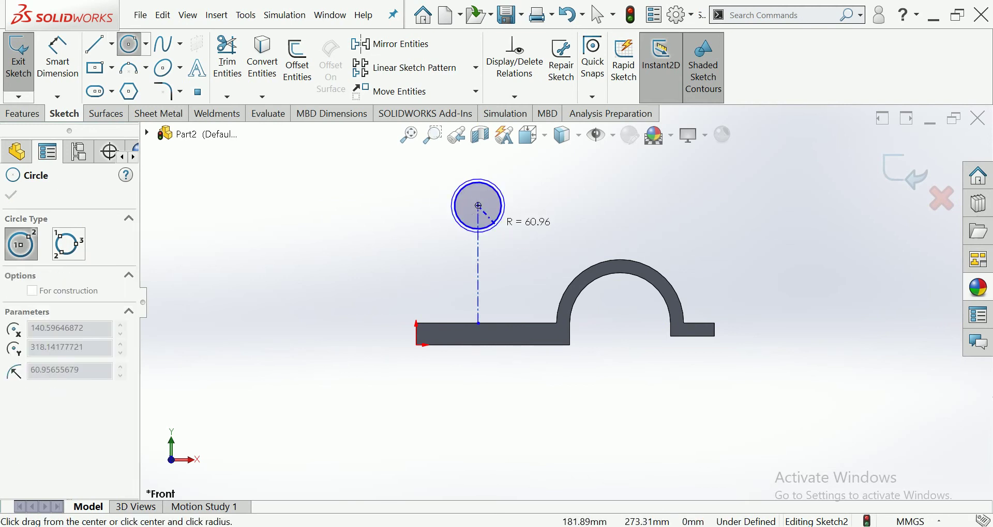
pyautogui.click(492, 233)
pyautogui.click(58, 57)
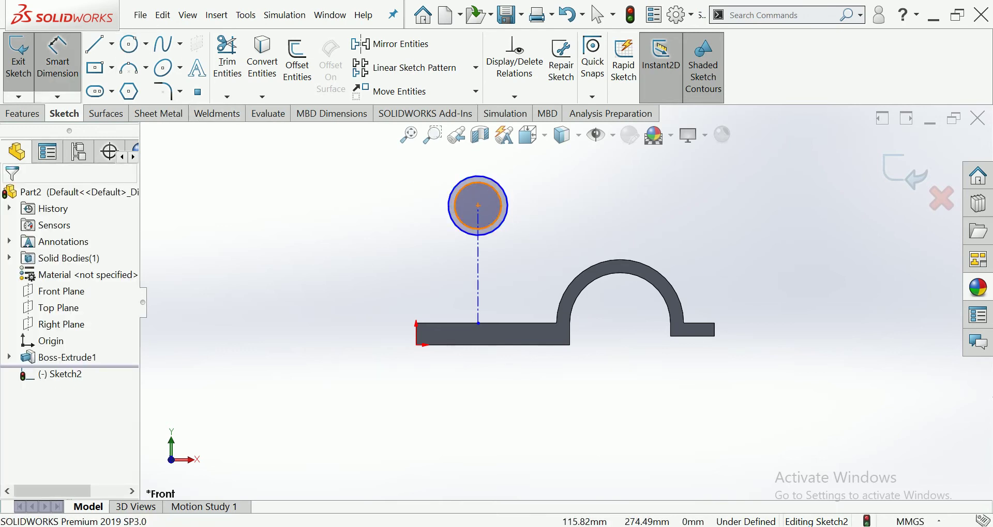
# Dimension the inner circle to Ø105 and the outer circle to Ø140.
pyautogui.click(455, 213)
pyautogui.click(334, 206)
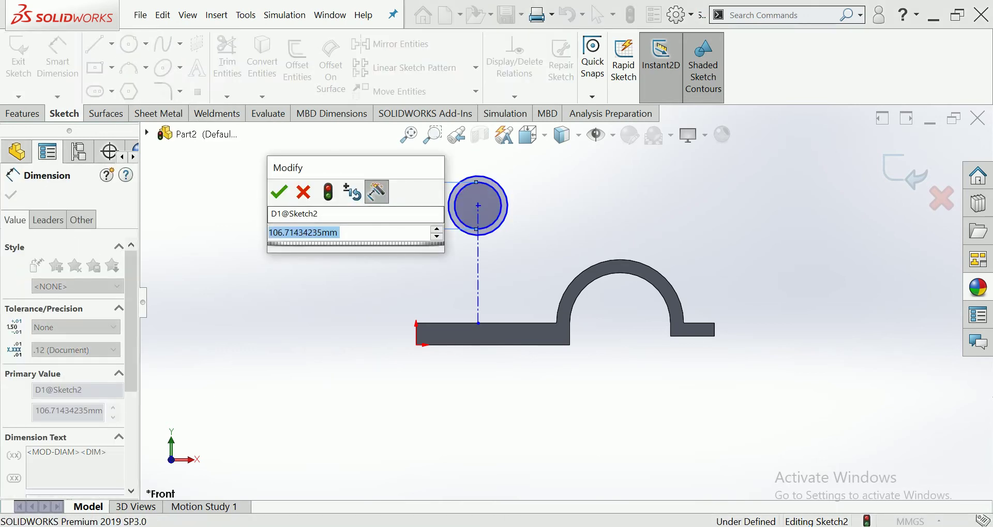
pyautogui.write('105')
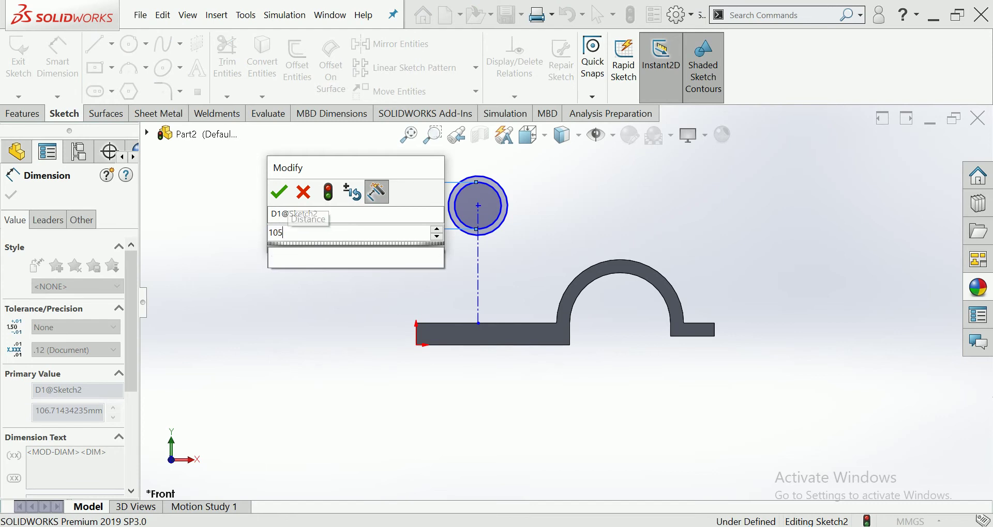
pyautogui.press('Return')
pyautogui.click(449, 212)
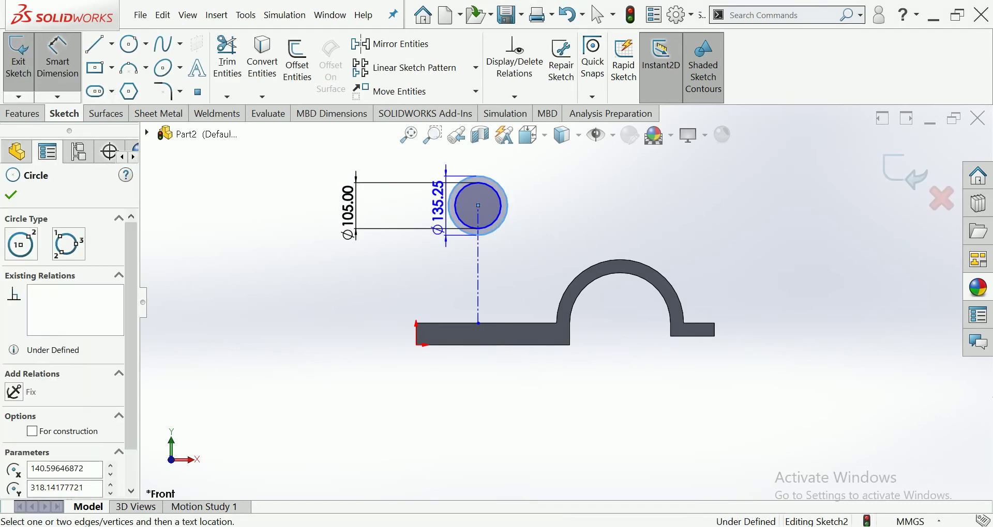
pyautogui.click(315, 206)
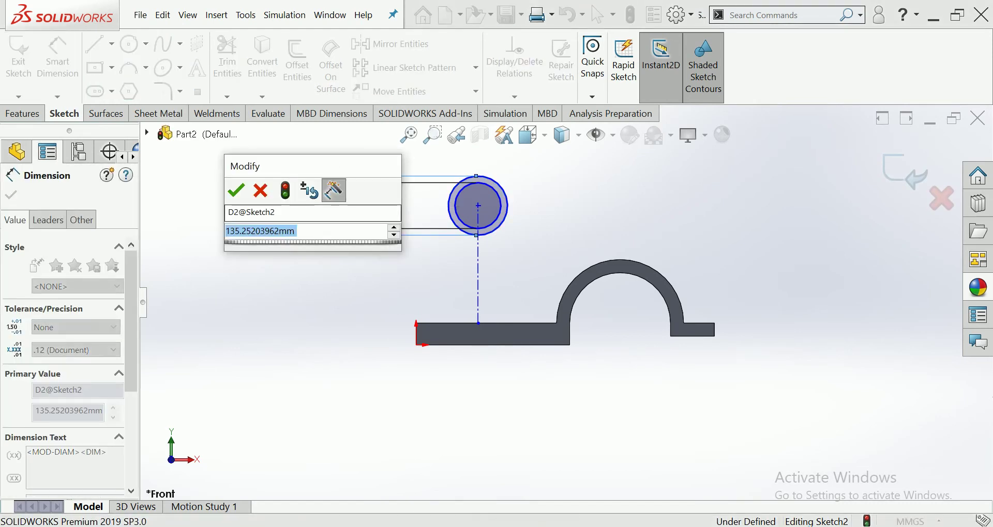
pyautogui.write('140')
pyautogui.press('Return')
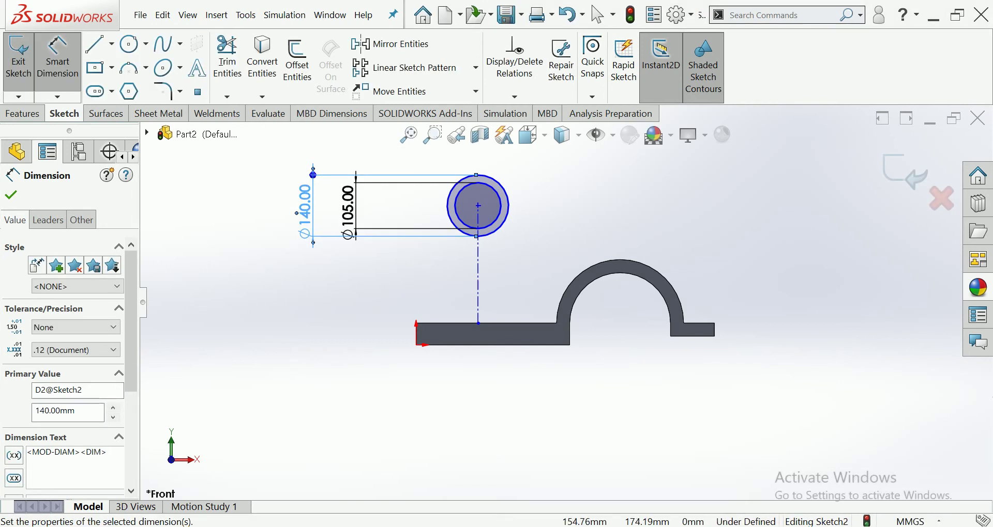
pyautogui.scroll(-1, 503, 246)
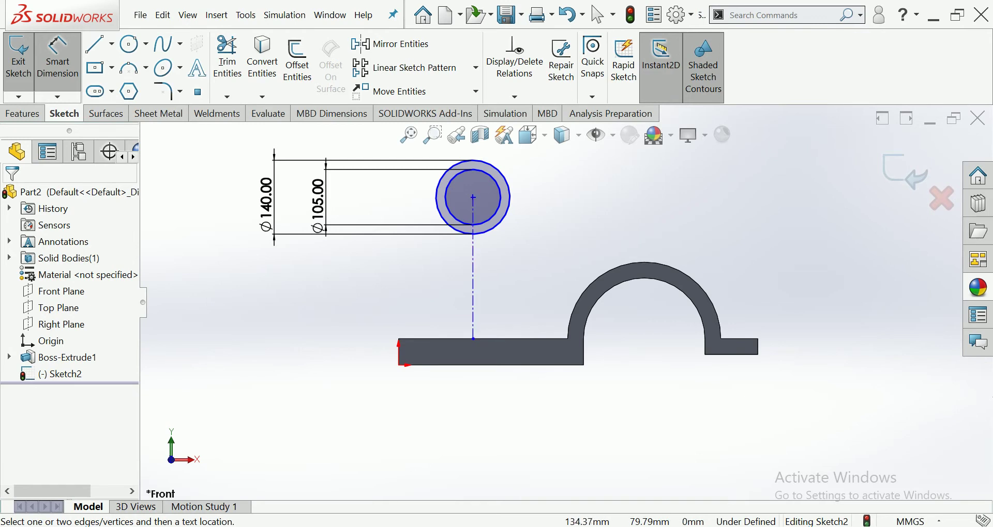
pyautogui.click(474, 269)
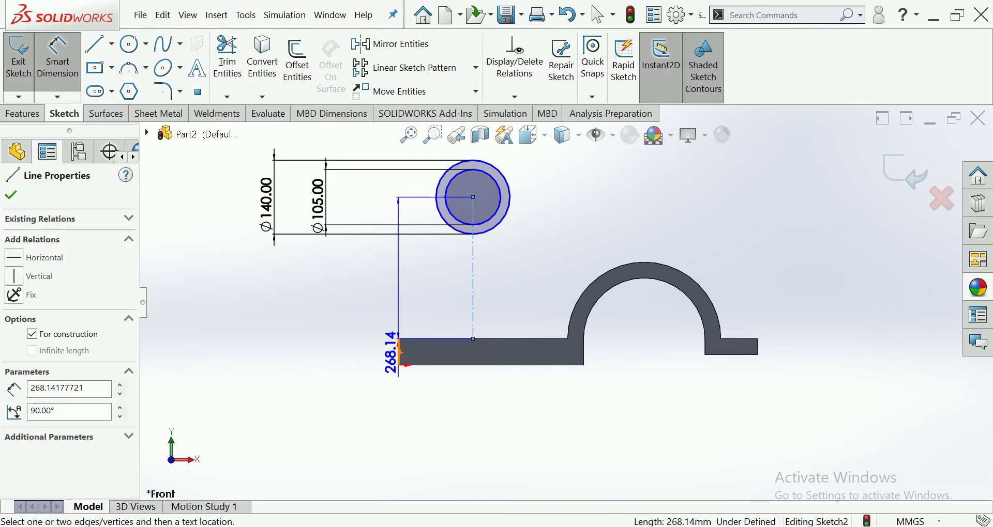
# Dimension the centreline 125 mm from the base's left edge and 240 mm high.
pyautogui.click(399, 353)
pyautogui.click(435, 427)
pyautogui.write('125')
pyautogui.press('Return')
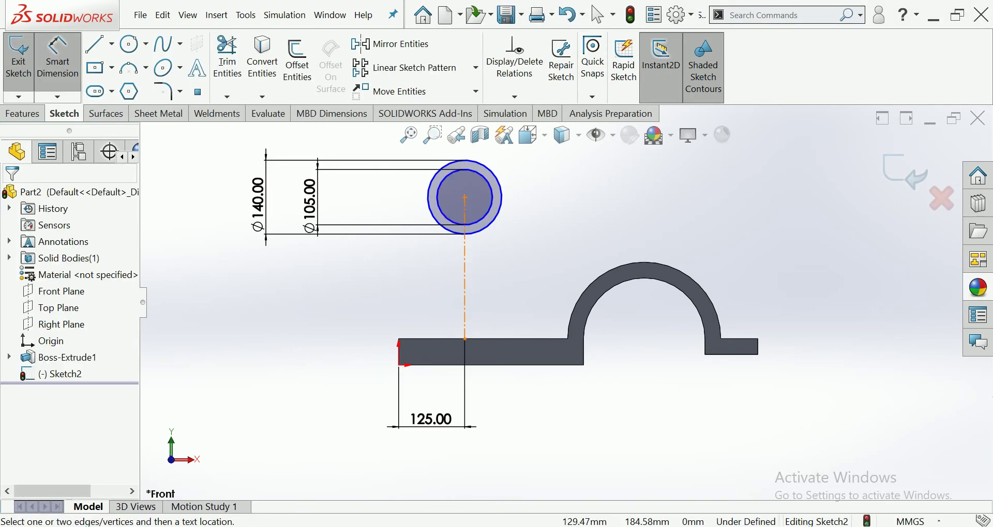
pyautogui.click(465, 289)
pyautogui.click(354, 274)
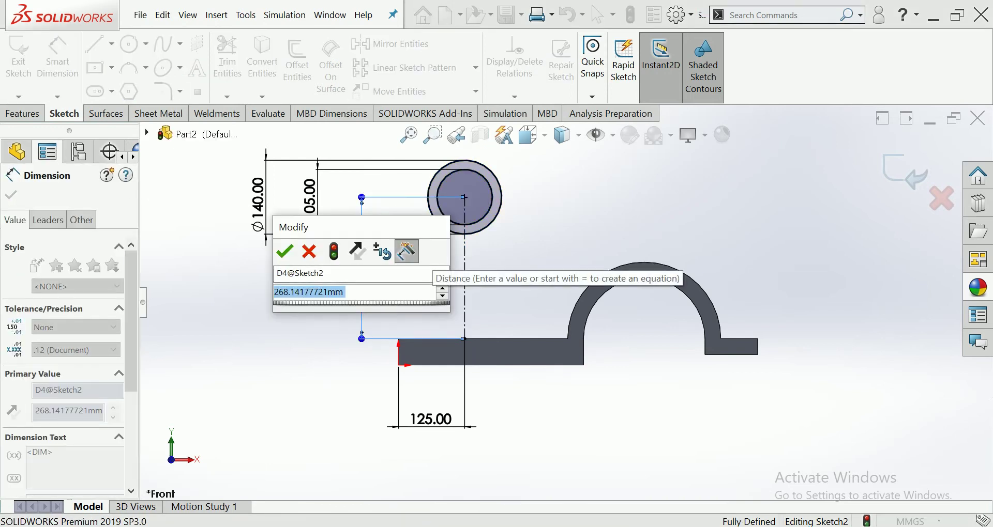
pyautogui.write('240')
pyautogui.press('Return')
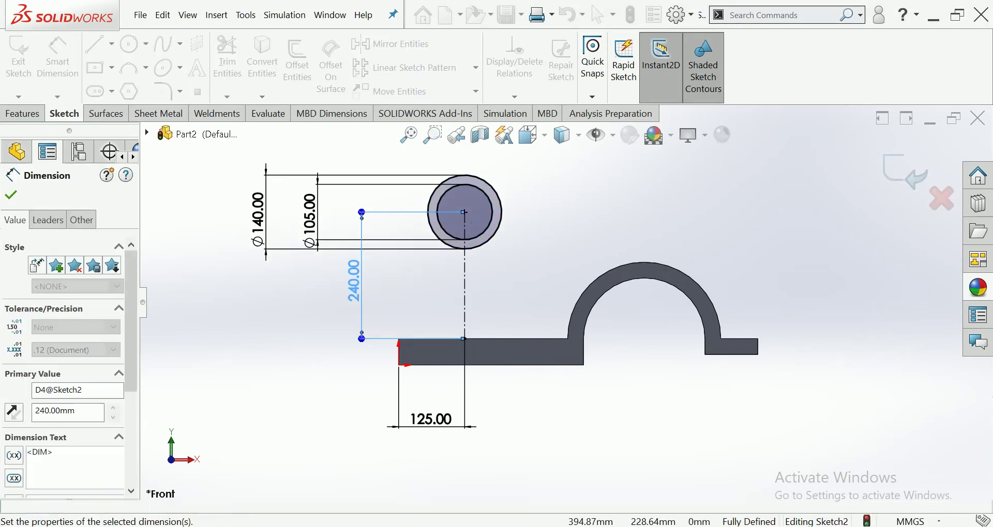
# Change the horizontal offset dimension from 125 to 150 mm, fully defining Sketch2.
pyautogui.scroll(-1, 481, 160)
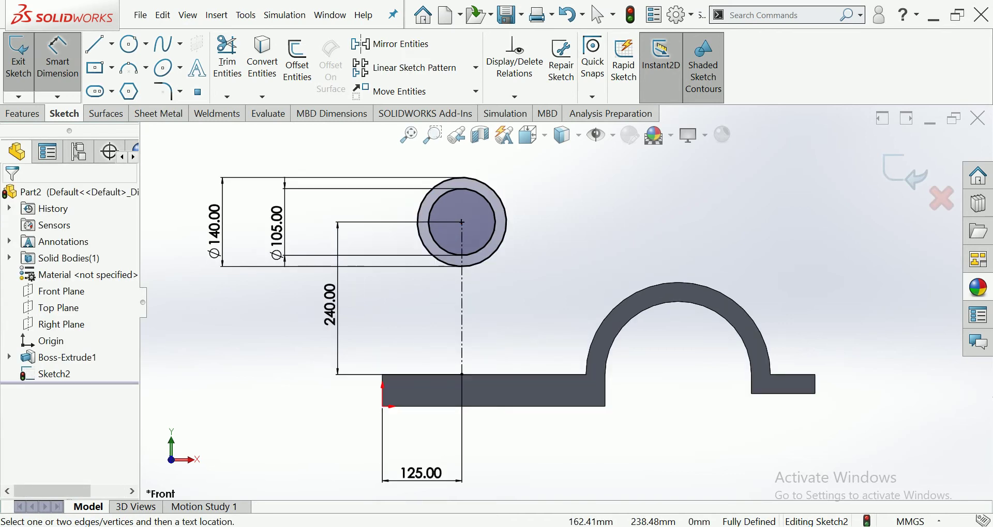
pyautogui.click(422, 473)
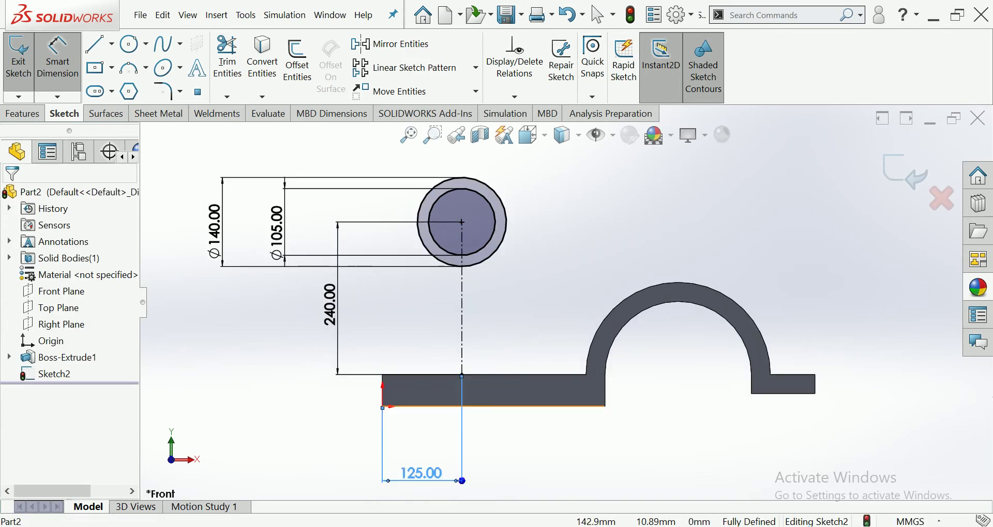
pyautogui.doubleClick(421, 474)
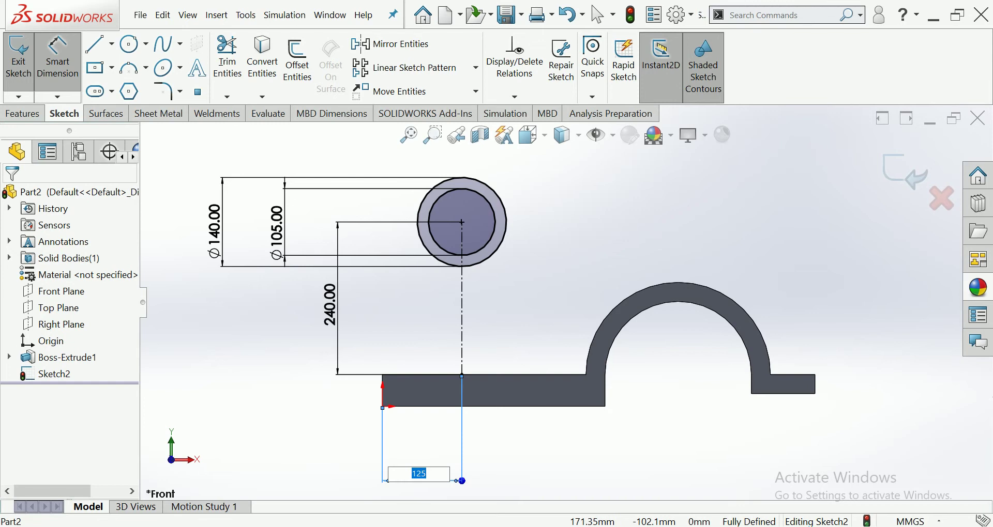
pyautogui.press('Return')
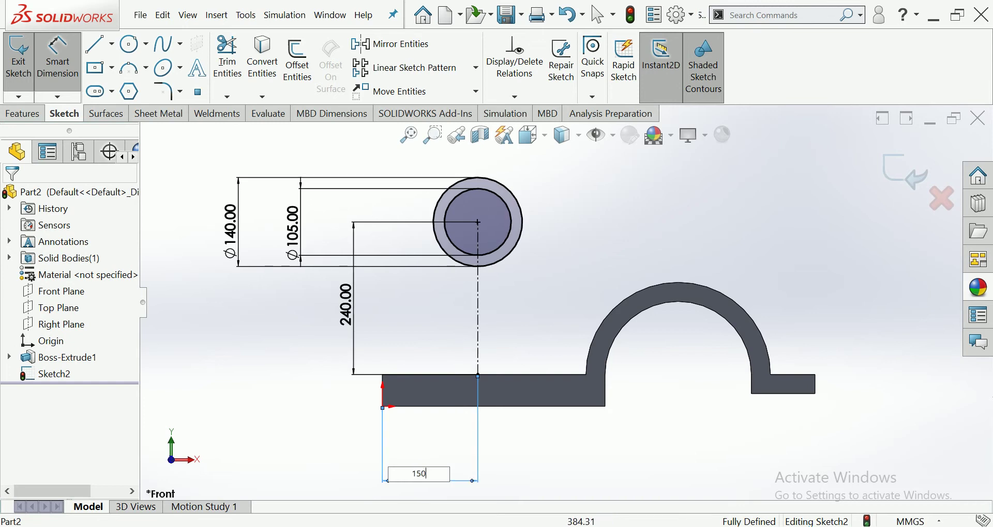
pyautogui.press('Escape')
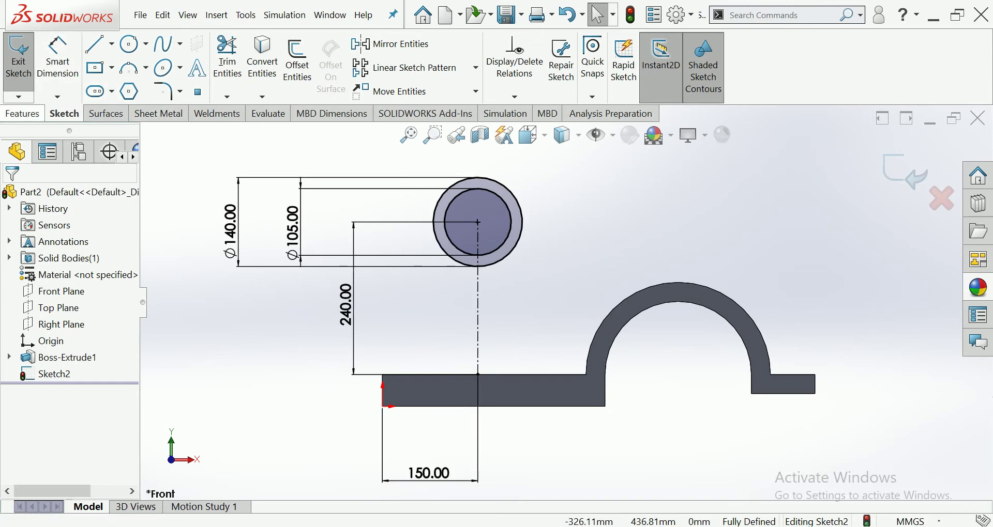
pyautogui.click(23, 114)
pyautogui.click(25, 57)
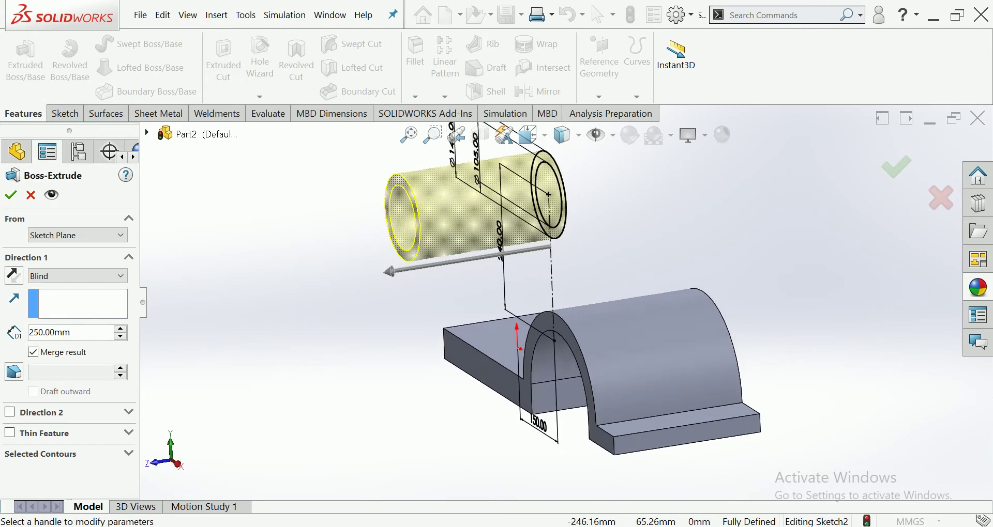
# Extrude the circle sketch Mid Plane to 150 mm, creating the Boss-Extrude2 tube body.
pyautogui.click(77, 276)
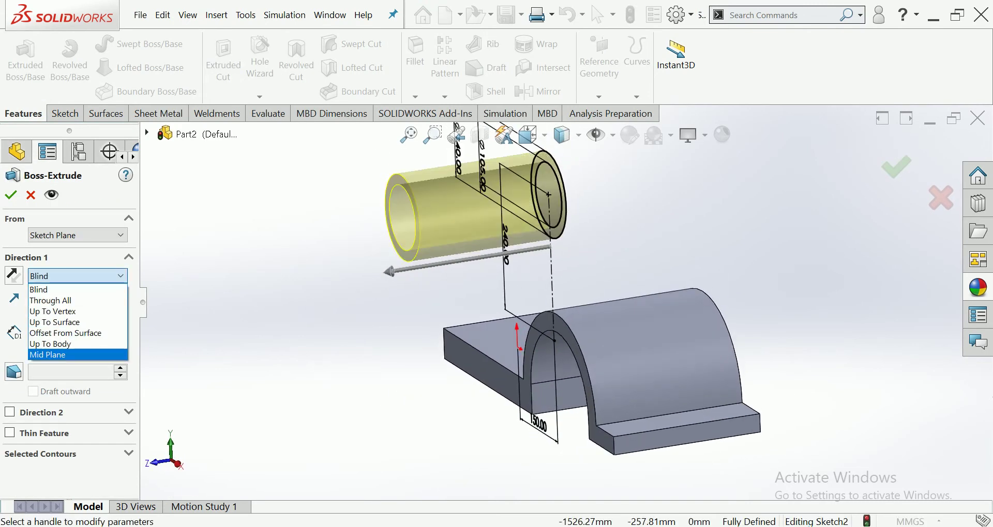
pyautogui.click(52, 355)
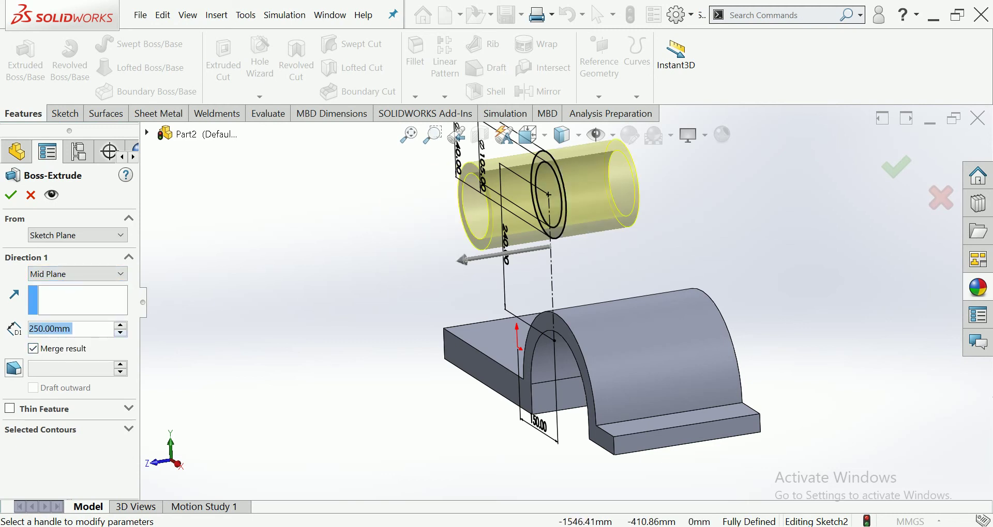
pyautogui.press('Down')
pyautogui.press('Down')
pyautogui.press('Down')
pyautogui.press('Down')
pyautogui.press('Down')
pyautogui.press('Down')
pyautogui.press('Down')
pyautogui.press('Down')
pyautogui.press('Down')
pyautogui.press('Down')
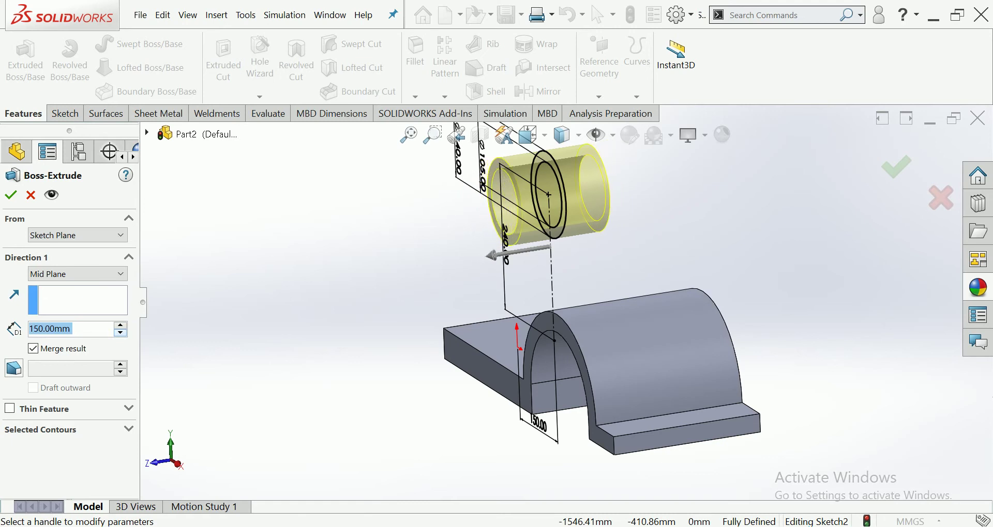
pyautogui.press('Return')
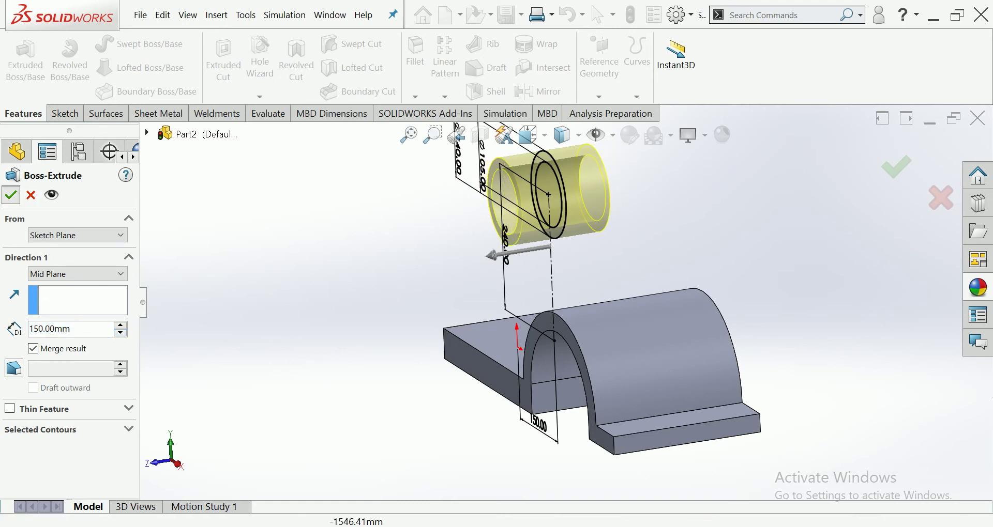
pyautogui.hotkey('ctrl', '1')
pyautogui.press('Down')
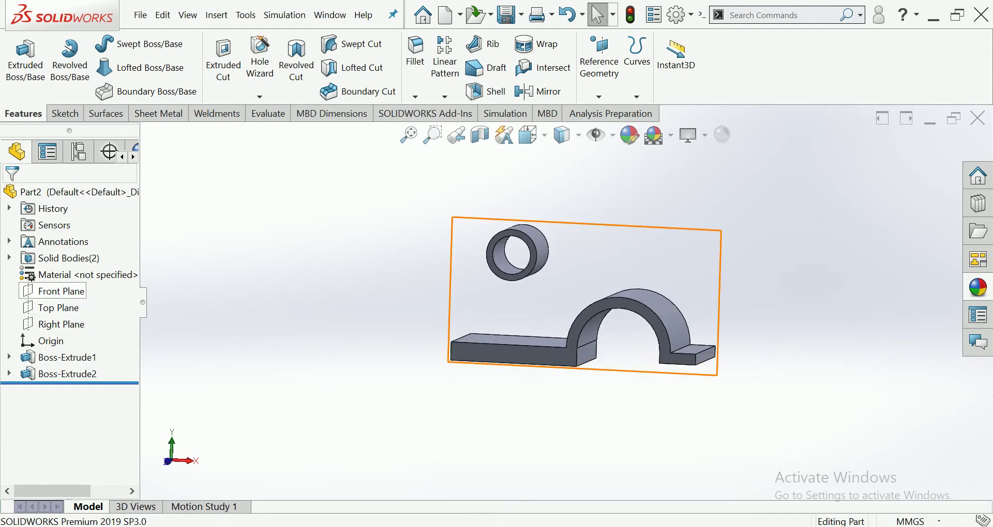
# Start a new sketch on the Front Plane, viewed Normal To.
pyautogui.click(61, 291)
pyautogui.click(53, 274)
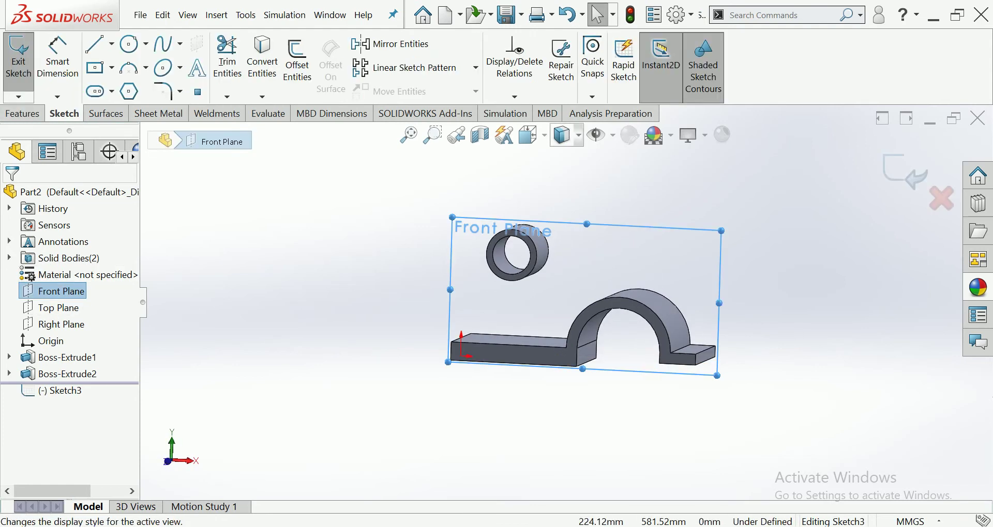
pyautogui.click(529, 135)
pyautogui.hotkey('ctrl', '8')
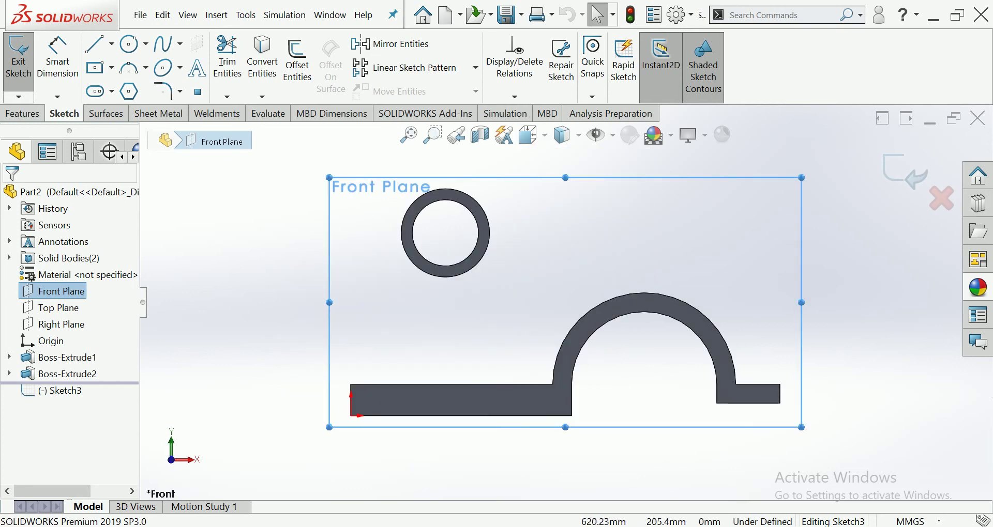
pyautogui.press('Escape')
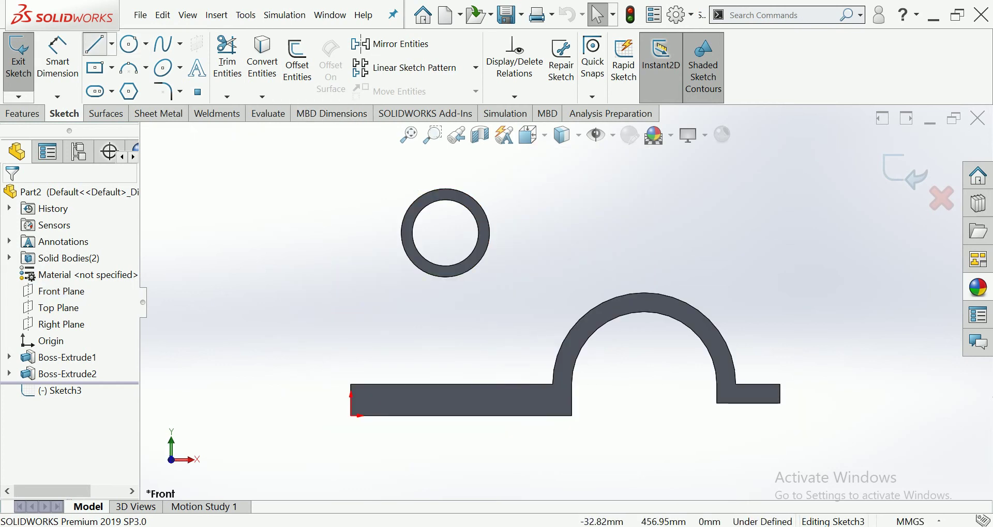
# Draw two slanted lines: one from the tube to the base's left end, one toward the arch.
pyautogui.click(96, 44)
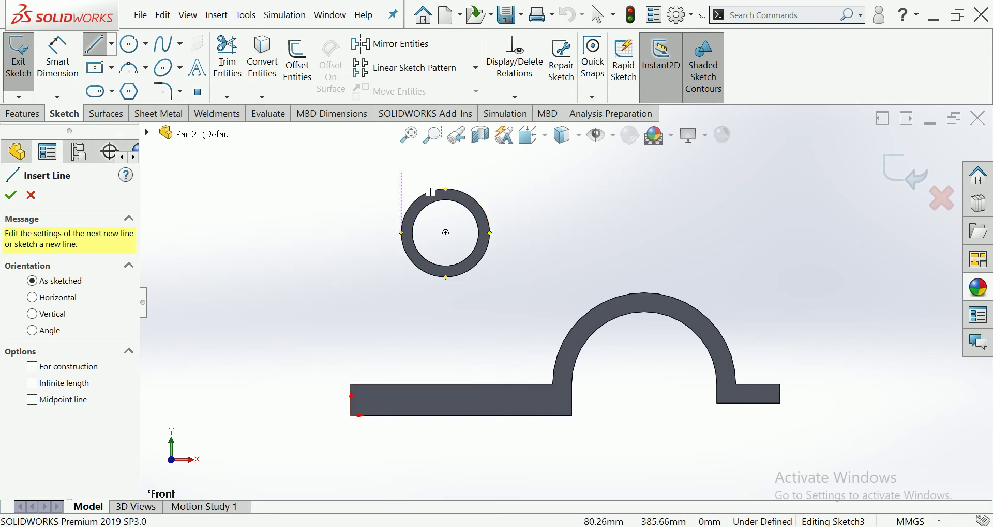
pyautogui.click(401, 173)
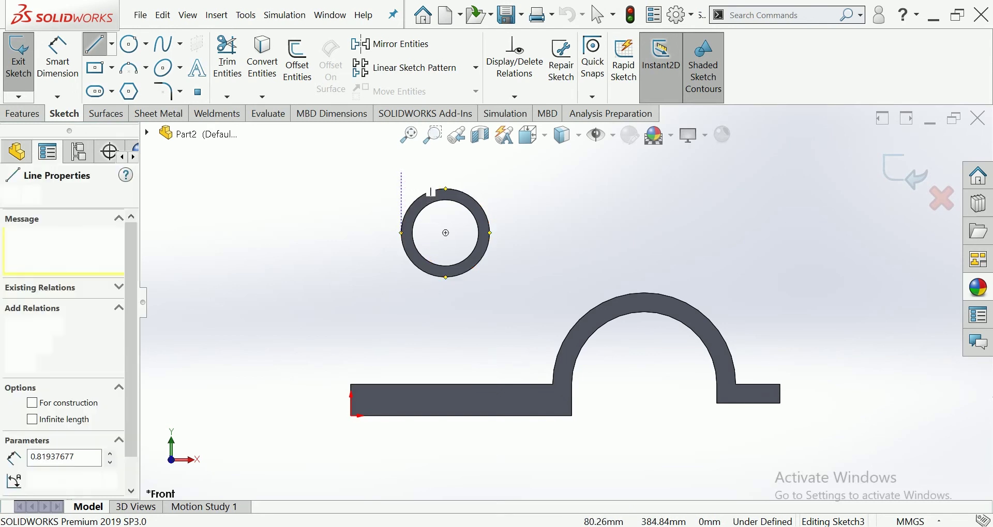
pyautogui.click(351, 384)
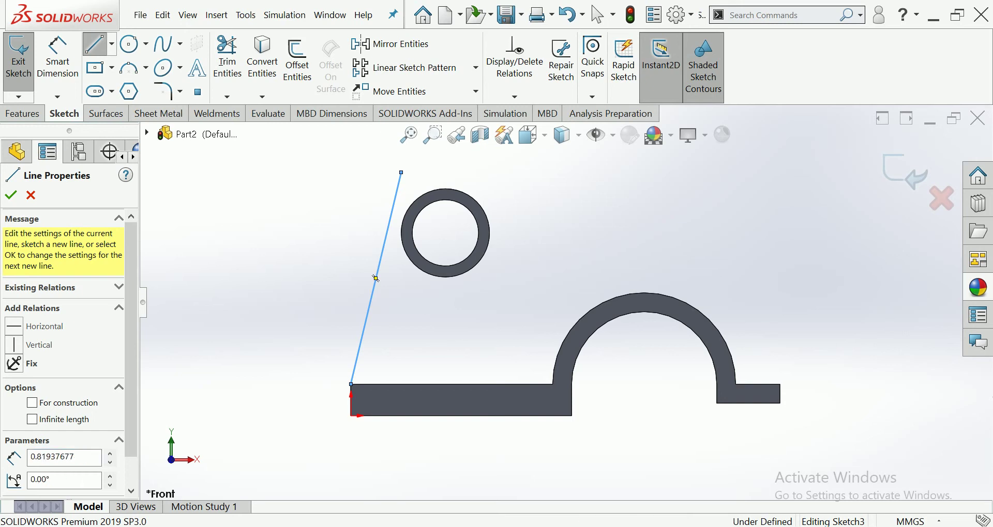
pyautogui.moveTo(479, 166); pyautogui.dragTo(707, 302)
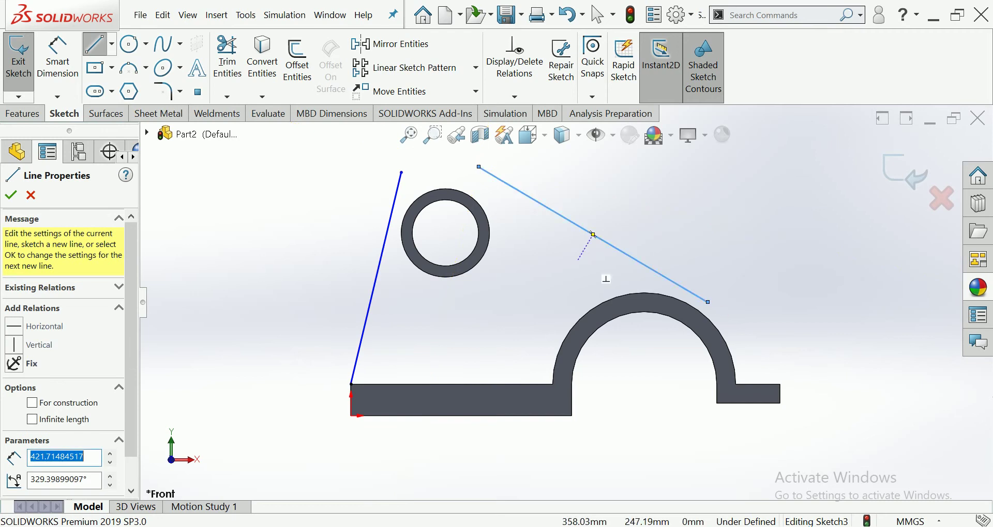
pyautogui.scroll(-1, 580, 247)
pyautogui.press('Escape')
pyautogui.press('Escape')
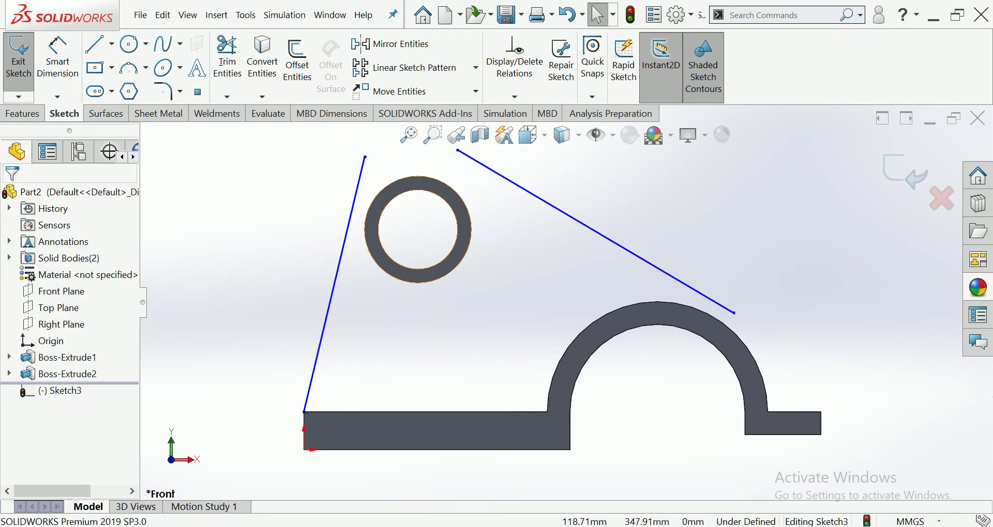
# Convert the cylinder's edge and make both slanted lines tangent to its circle.
pyautogui.click(395, 181)
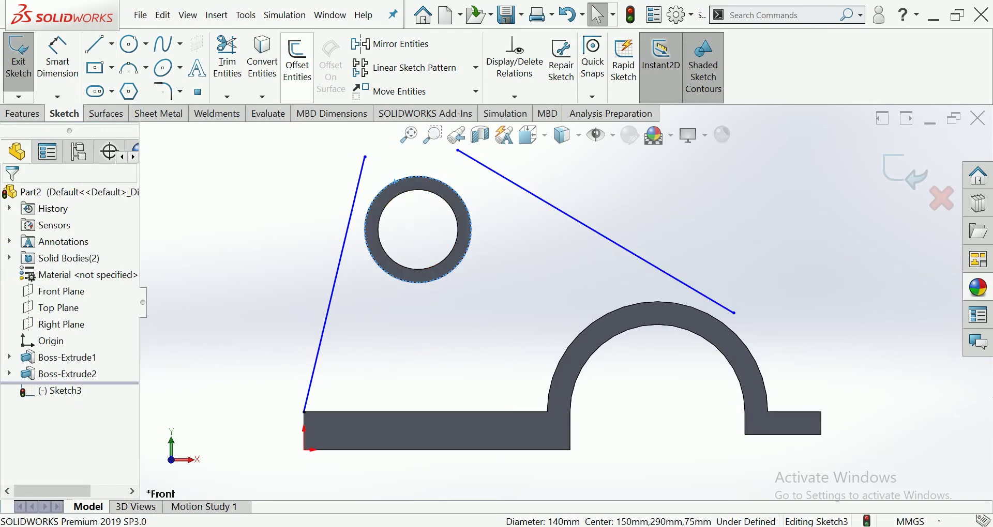
pyautogui.click(262, 57)
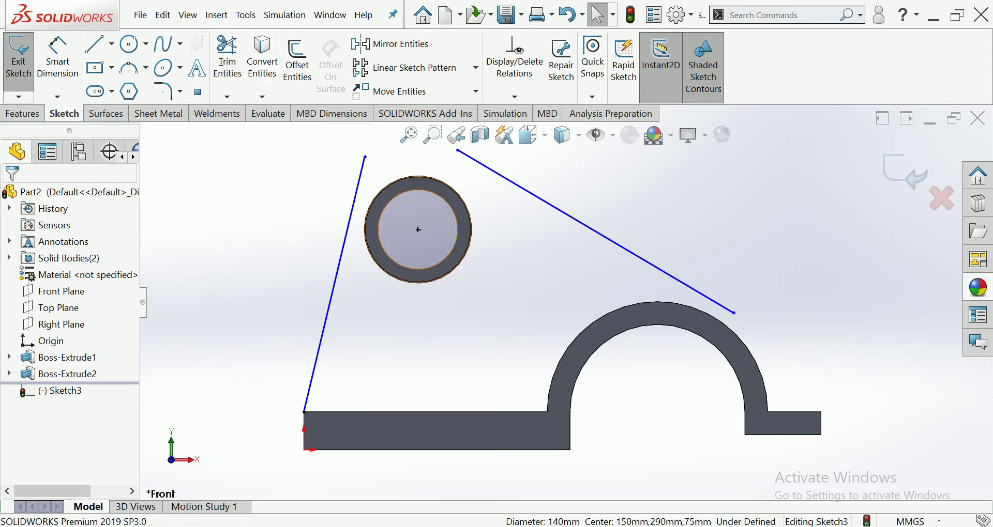
pyautogui.click(362, 171)
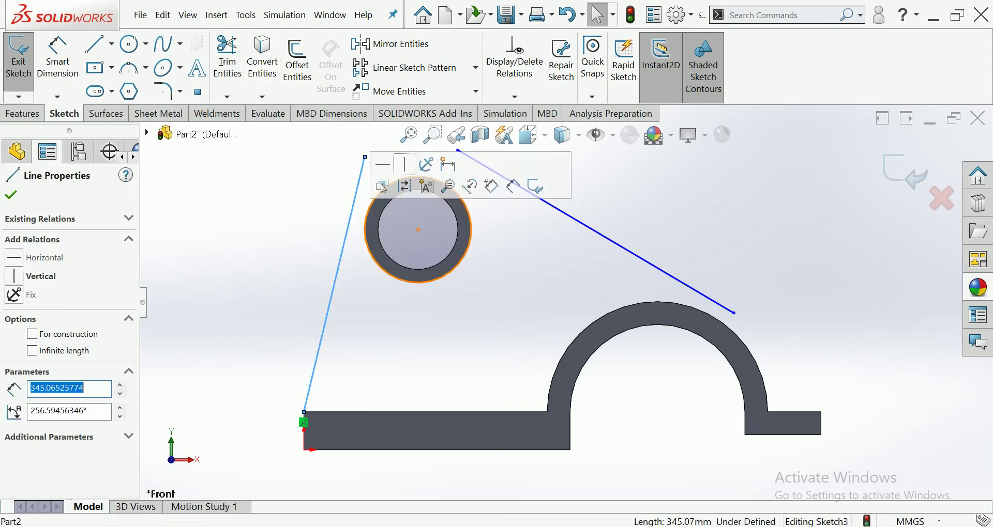
pyautogui.keyDown('ctrl'); pyautogui.click(439, 277); pyautogui.keyUp('ctrl')
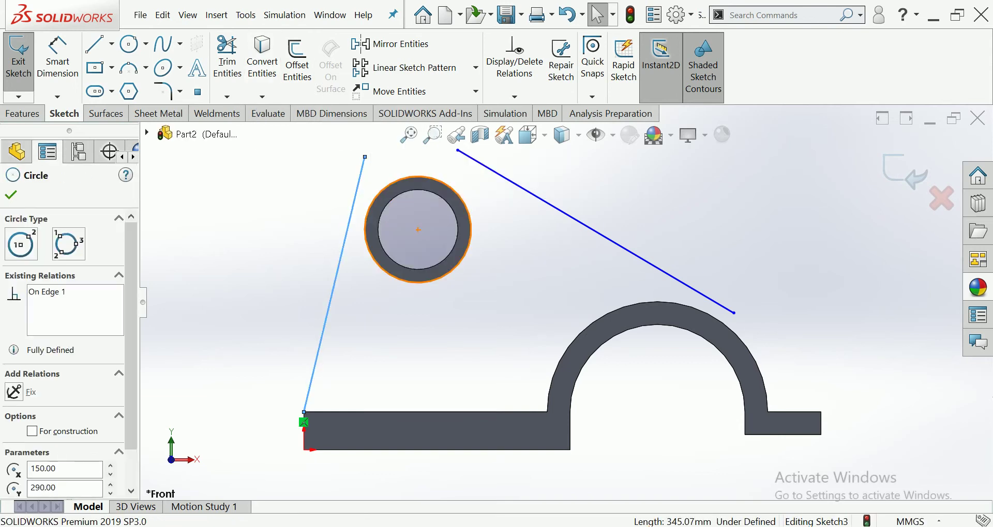
pyautogui.click(14, 397)
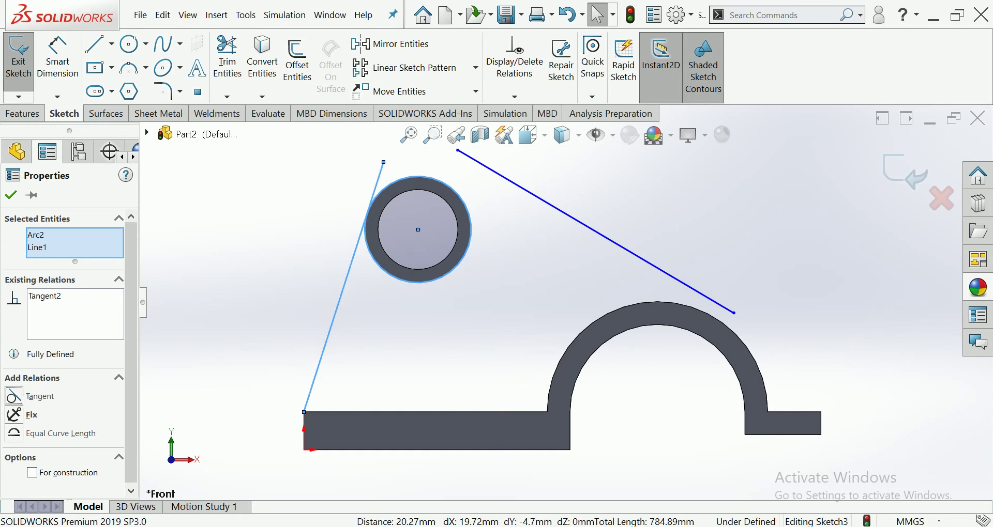
pyautogui.press('Escape')
pyautogui.click(465, 204)
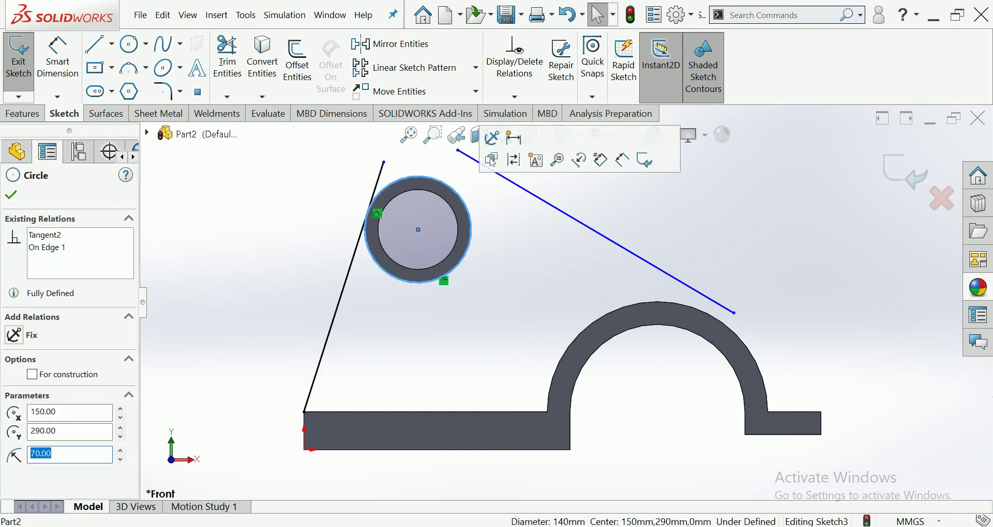
pyautogui.keyDown('ctrl'); pyautogui.click(596, 233); pyautogui.keyUp('ctrl')
pyautogui.click(14, 396)
pyautogui.press('Escape')
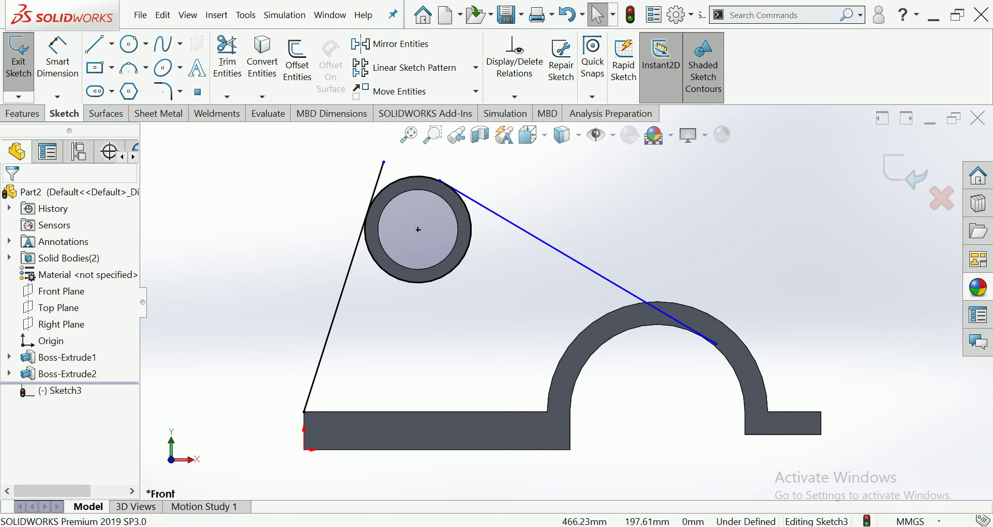
# Convert the arch's outer edge and make the right line tangent to the arch.
pyautogui.click(657, 302)
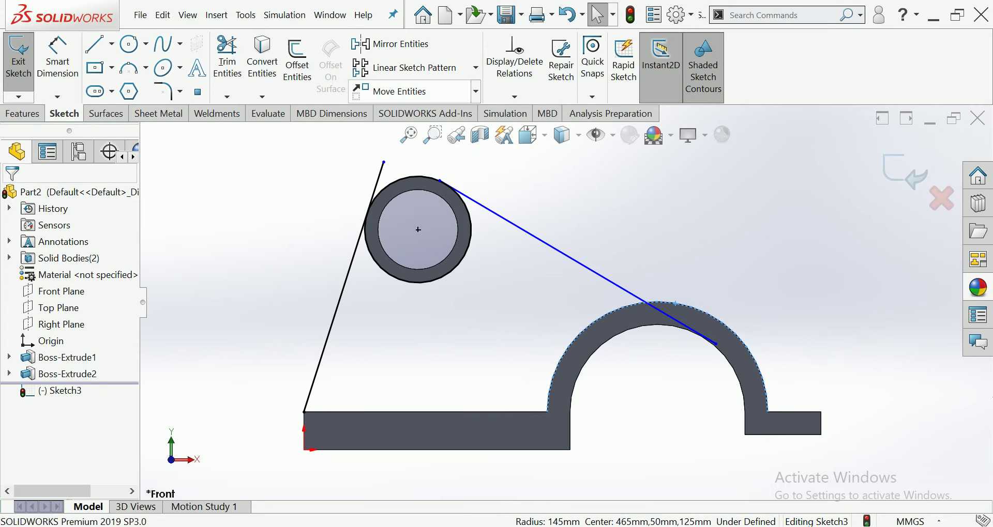
pyautogui.click(262, 57)
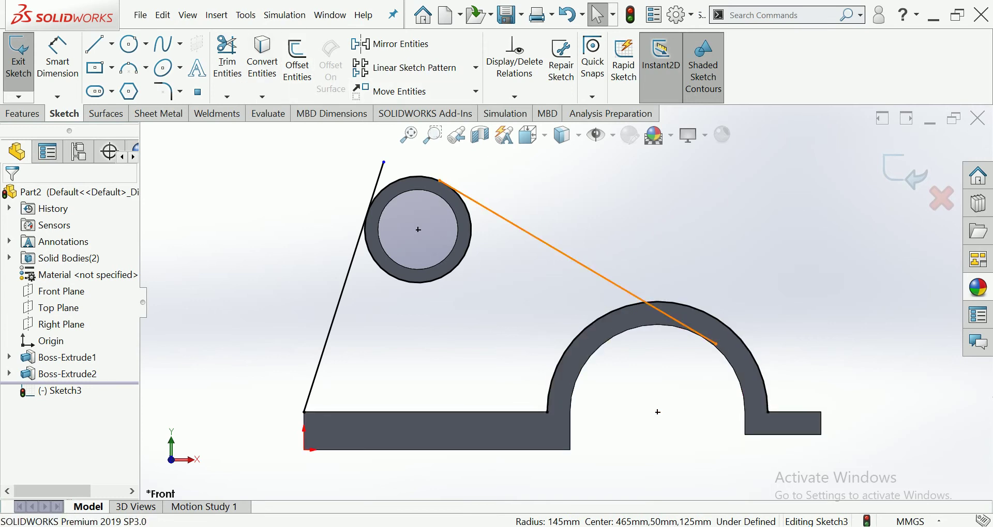
pyautogui.click(578, 262)
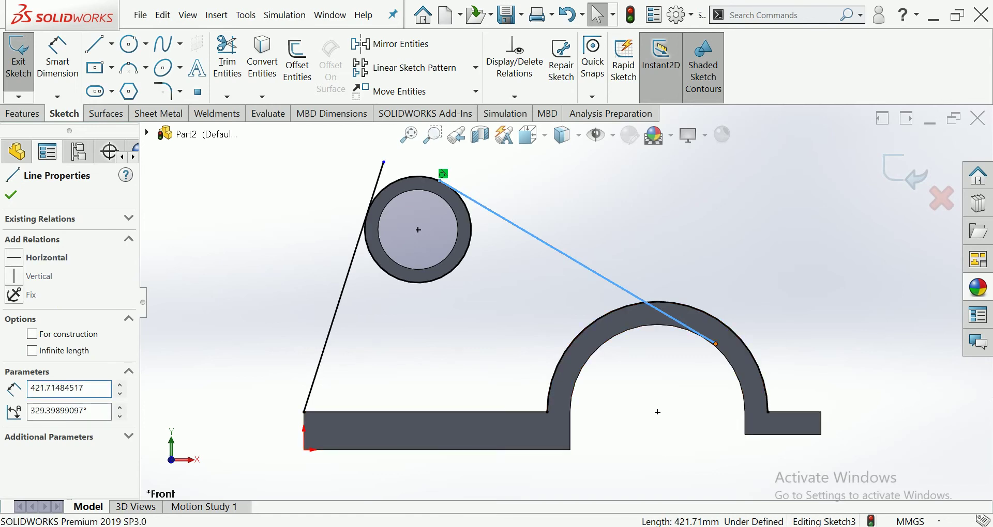
pyautogui.moveTo(715, 344); pyautogui.dragTo(686, 291)
pyautogui.press('Escape')
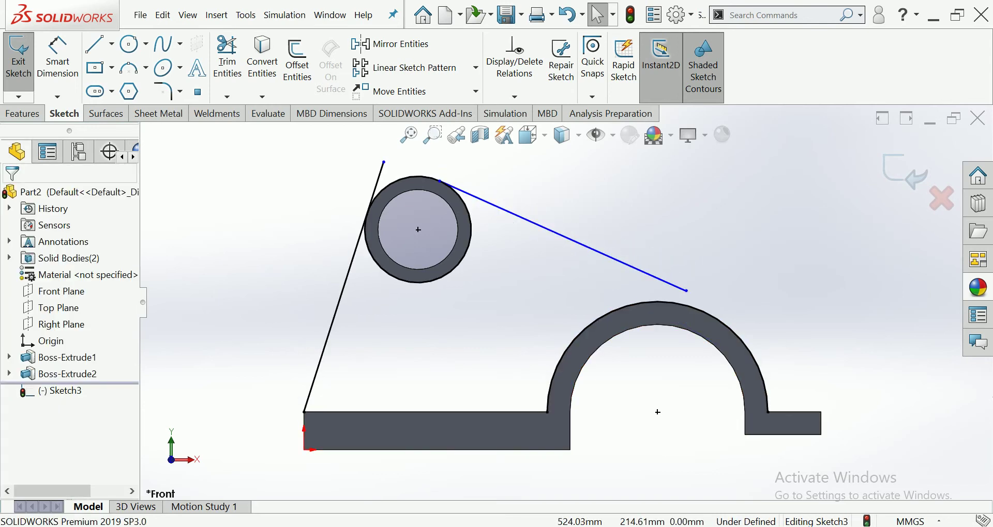
pyautogui.click(667, 282)
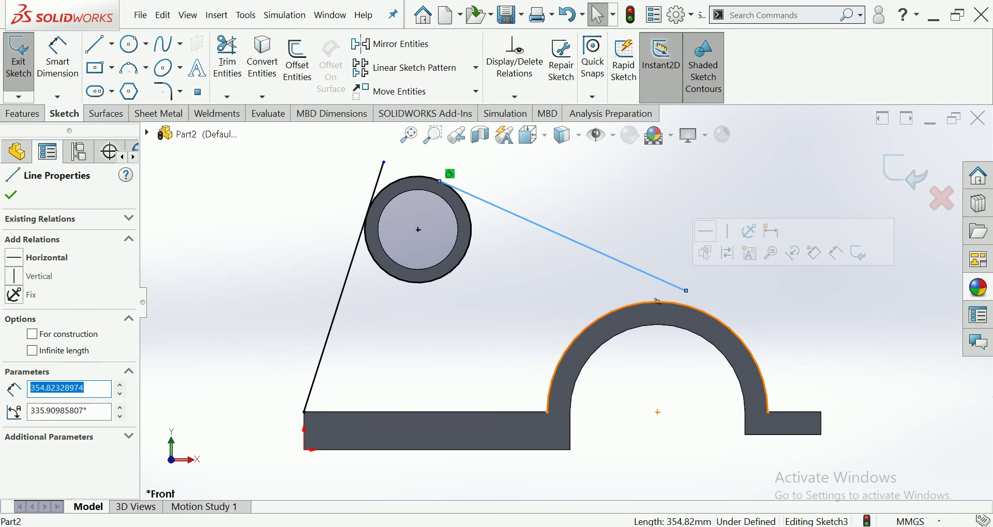
pyautogui.click(658, 302)
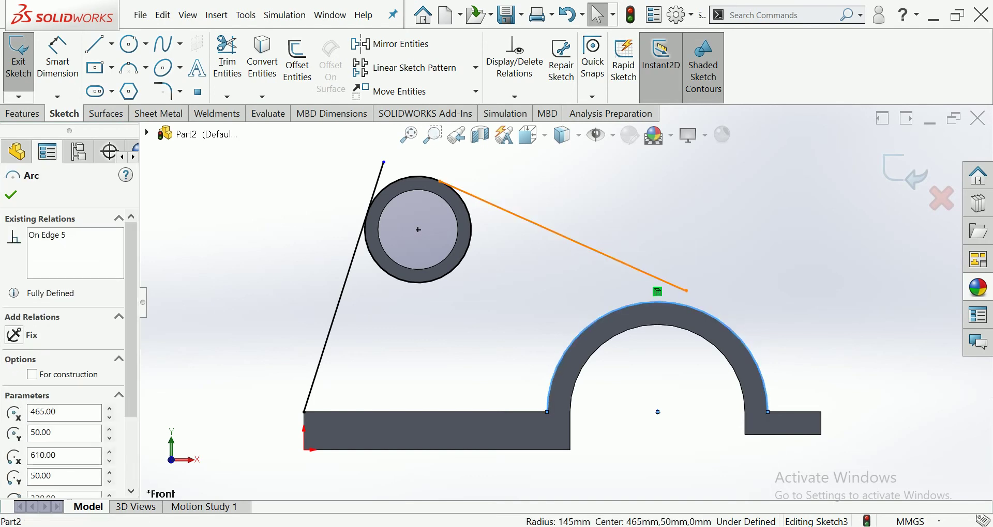
pyautogui.keyDown('ctrl'); pyautogui.click(667, 282); pyautogui.keyUp('ctrl')
pyautogui.click(41, 396)
pyautogui.press('Escape')
pyautogui.scroll(-2, 759, 317)
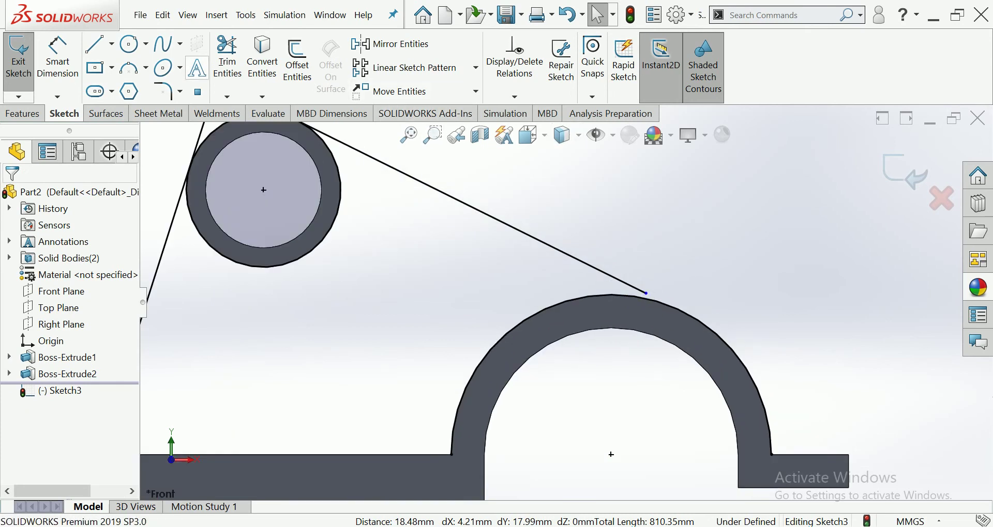
# Power-trim the left rib line's overshoot above the tube so it ends at the cylinder.
pyautogui.click(227, 97)
pyautogui.click(246, 113)
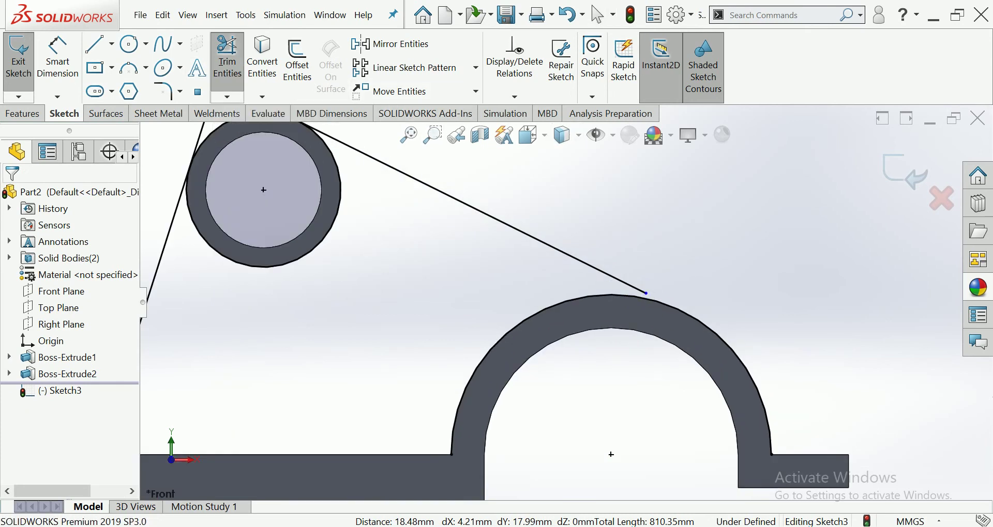
pyautogui.scroll(3, 595, 294)
pyautogui.scroll(-2, 386, 188)
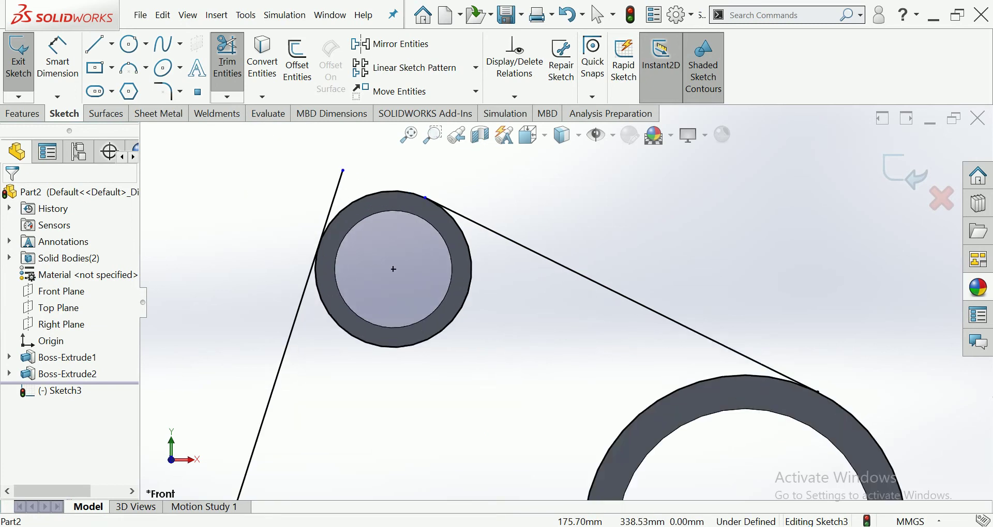
pyautogui.scroll(-2, 386, 188)
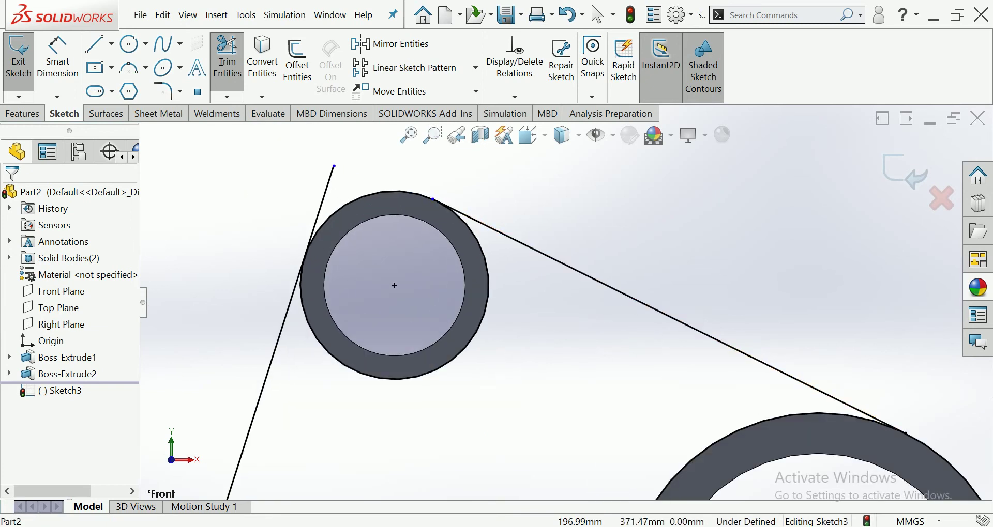
pyautogui.press('Escape')
pyautogui.click(227, 57)
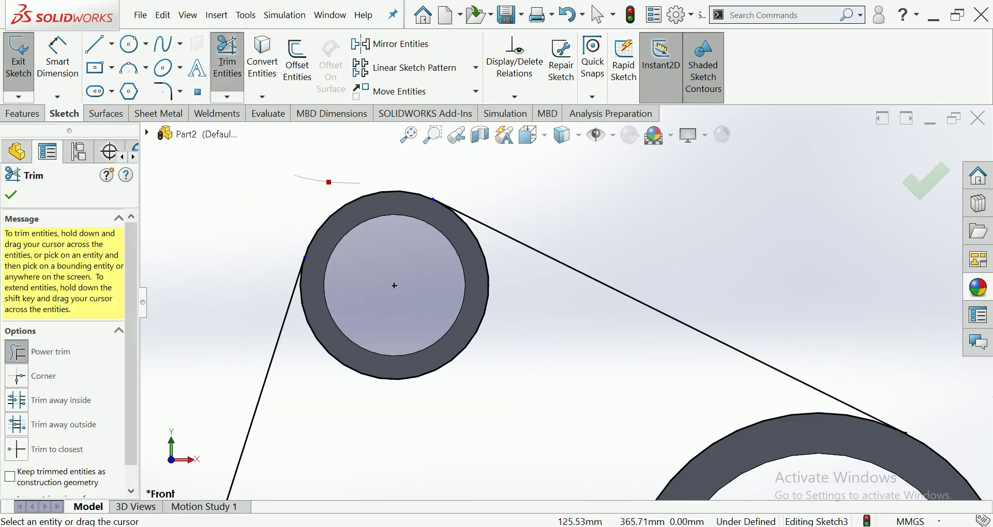
pyautogui.scroll(3, 564, 222)
pyautogui.scroll(-2, 564, 223)
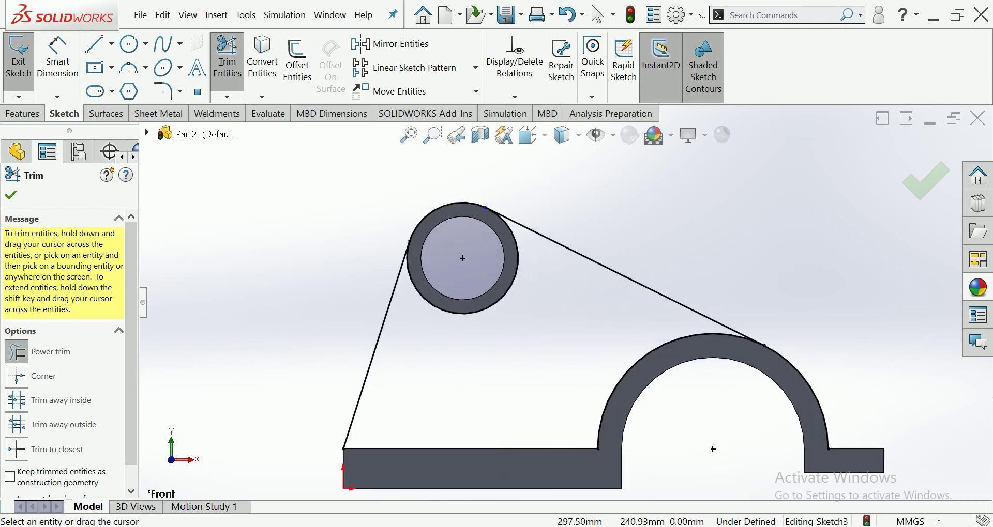
pyautogui.scroll(2, 650, 388)
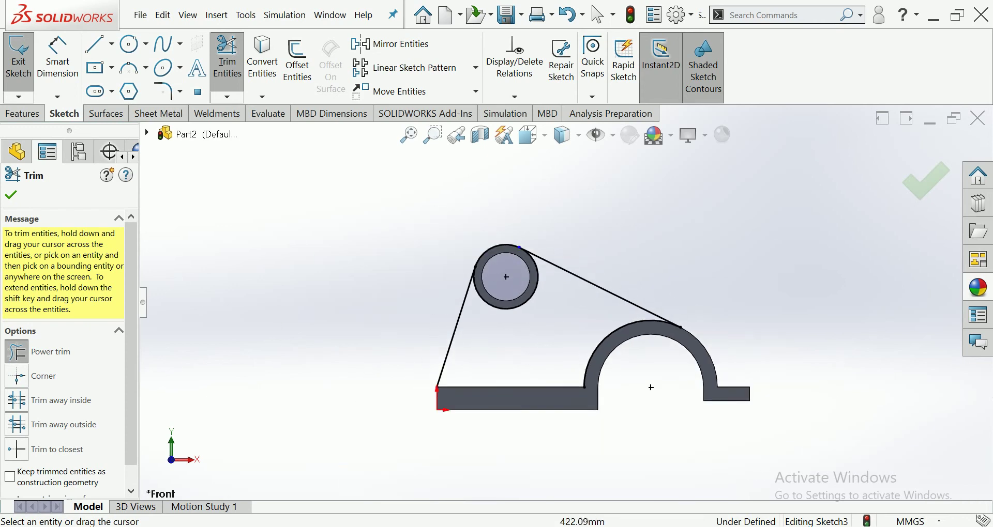
pyautogui.scroll(-3, 725, 387)
pyautogui.press('Escape')
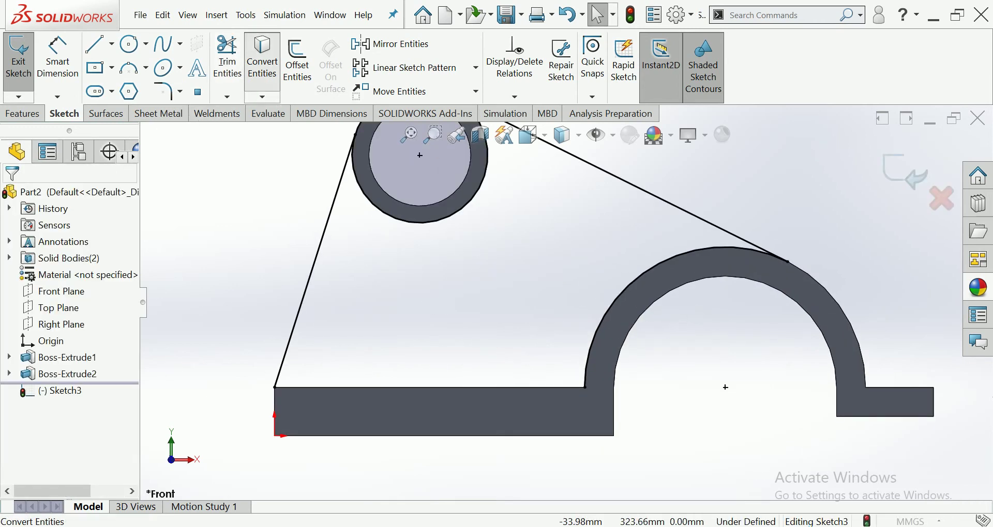
# Convert the base's top edge and the boss's 105 mm circular edge into Sketch3.
pyautogui.click(262, 57)
pyautogui.click(432, 388)
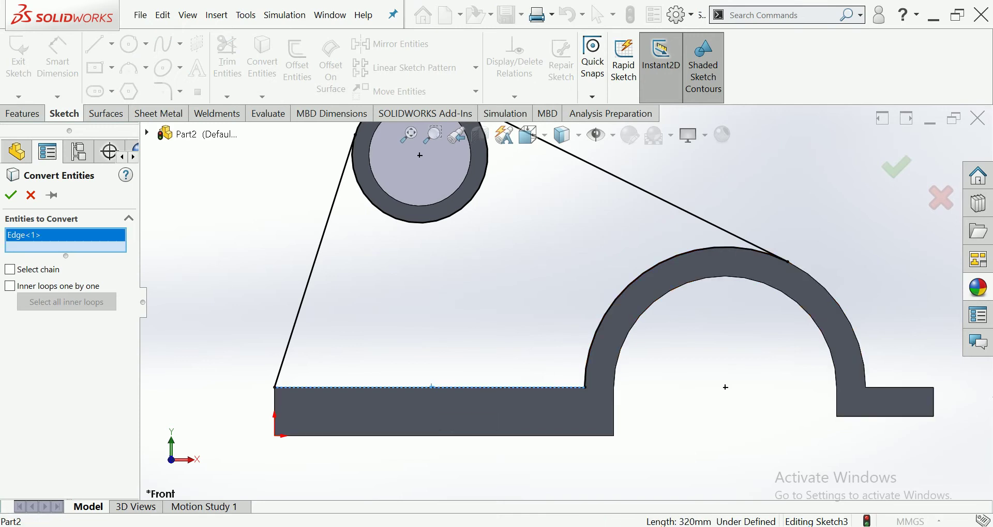
pyautogui.press('Return')
pyautogui.scroll(1, 603, 461)
pyautogui.scroll(1, 603, 461)
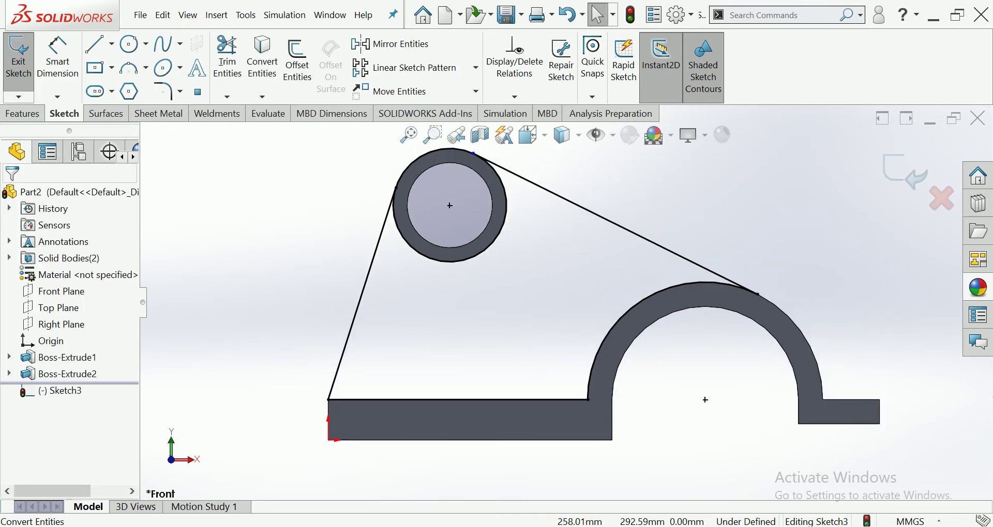
pyautogui.click(262, 57)
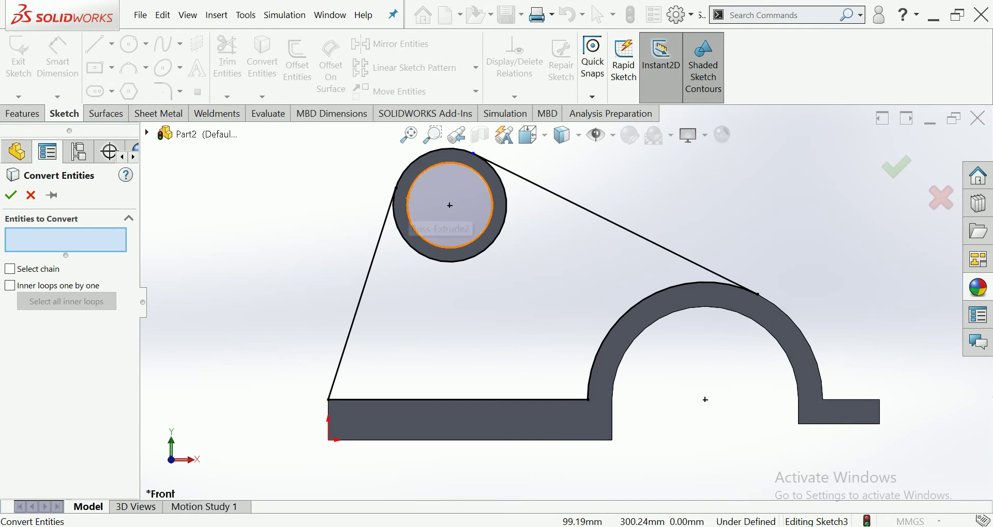
pyautogui.click(408, 197)
pyautogui.press('Return')
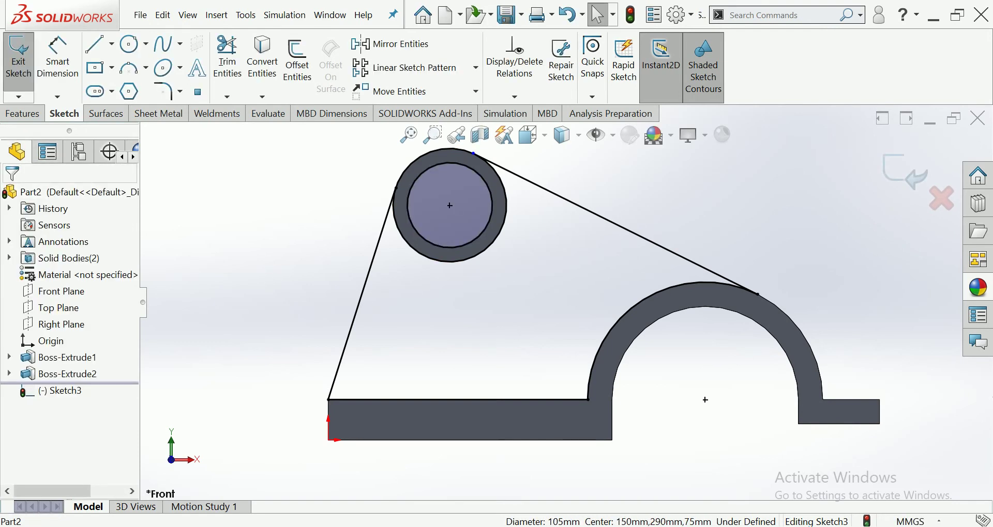
pyautogui.scroll(2, 726, 273)
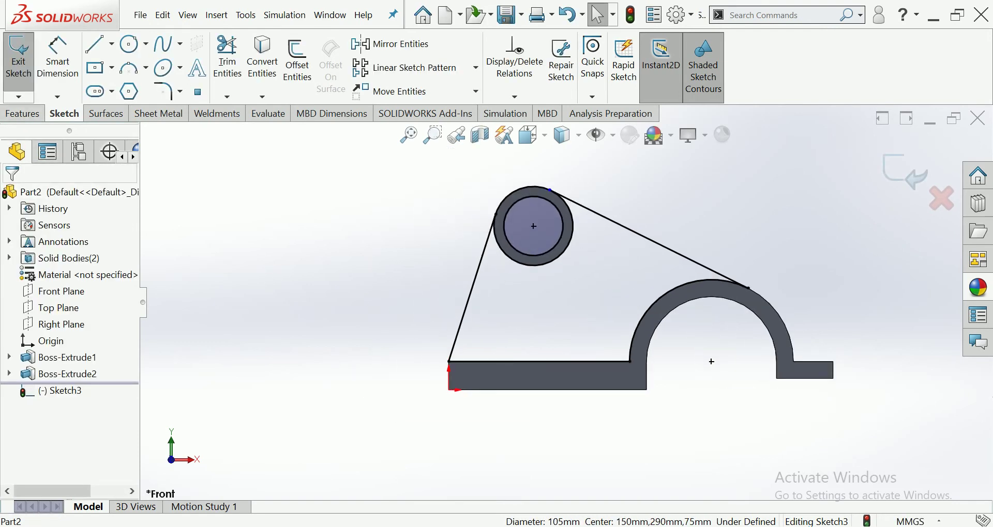
pyautogui.click(22, 114)
# Extrude the enclosed sketch region Mid Plane 20 mm, creating the Boss-Extrude3 web.
pyautogui.click(25, 58)
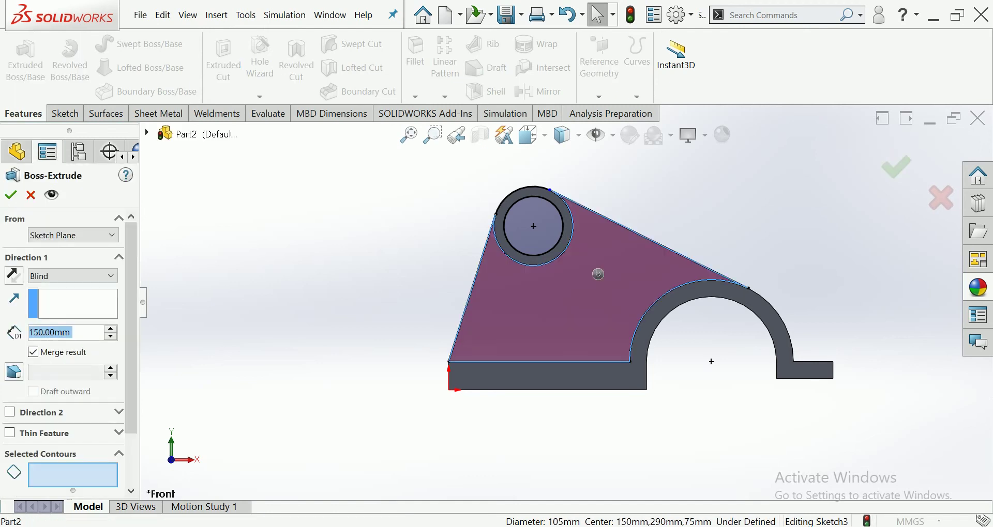
pyautogui.click(599, 274)
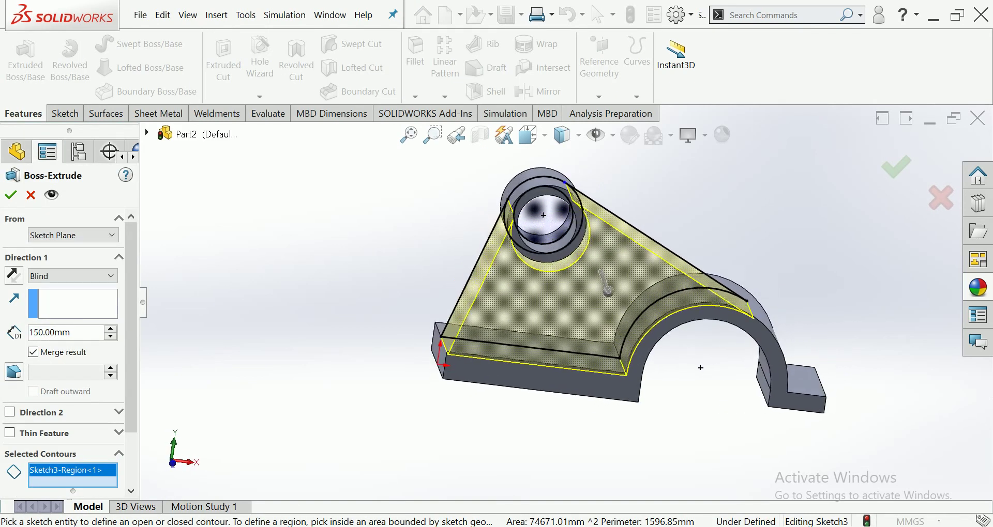
pyautogui.click(73, 275)
pyautogui.click(51, 354)
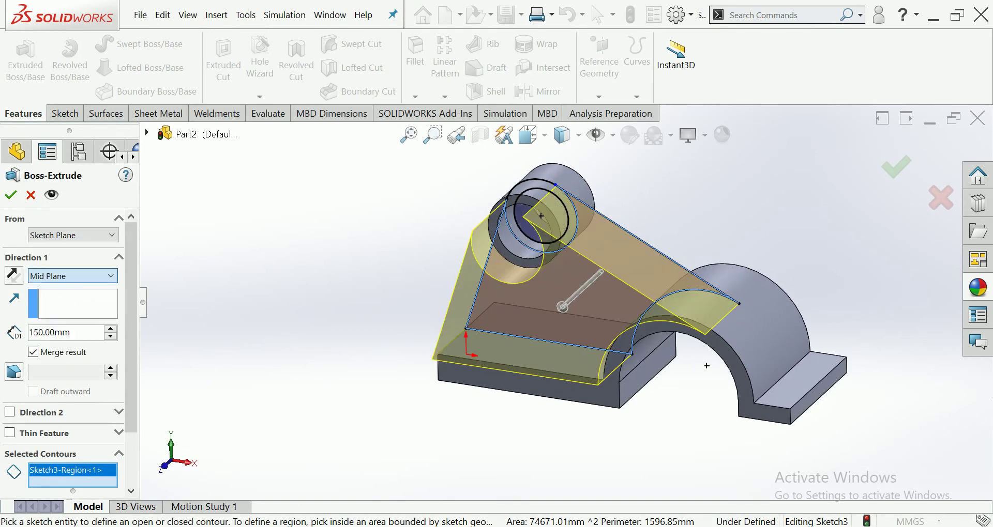
pyautogui.write('20')
pyautogui.press('Return')
pyautogui.moveTo(707, 366)
pyautogui.mouseDown(button='middle')
pyautogui.moveTo(669, 358)
pyautogui.moveTo(696, 344)
pyautogui.mouseUp(button='middle')
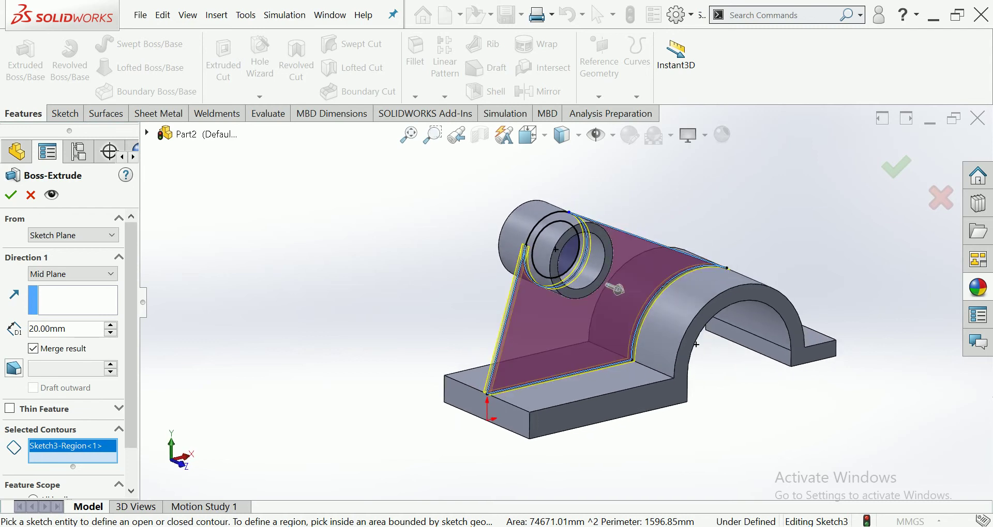
pyautogui.press('Return')
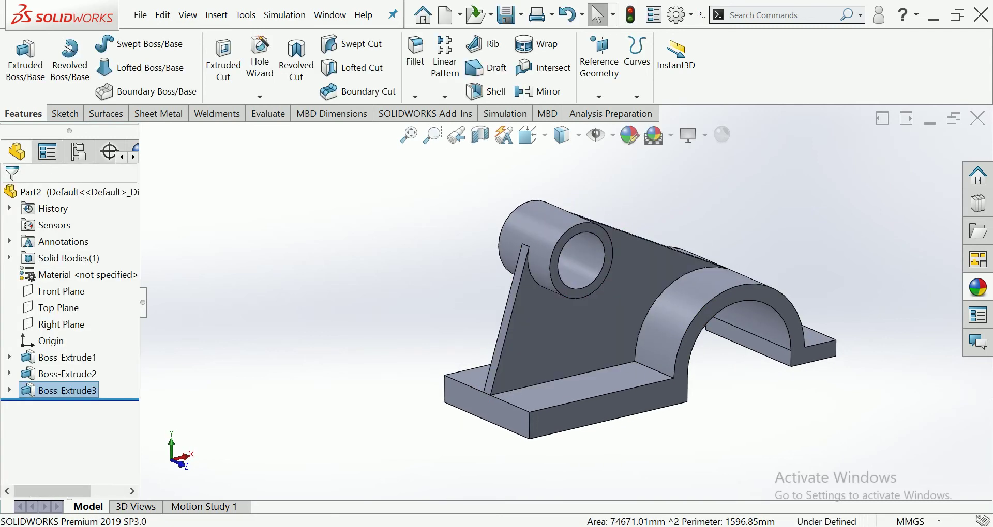
pyautogui.moveTo(620, 310)
pyautogui.mouseDown(button='middle')
pyautogui.moveTo(626, 289)
pyautogui.moveTo(621, 299)
pyautogui.mouseUp(button='middle')
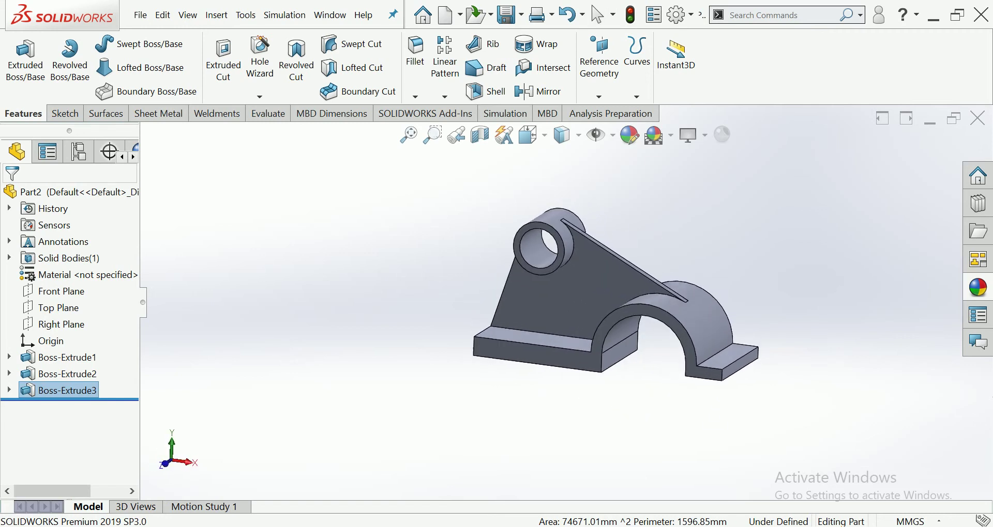
pyautogui.moveTo(620, 300); pyautogui.dragTo(639, 287, button='middle')
pyautogui.press('Right')
pyautogui.press('Right')
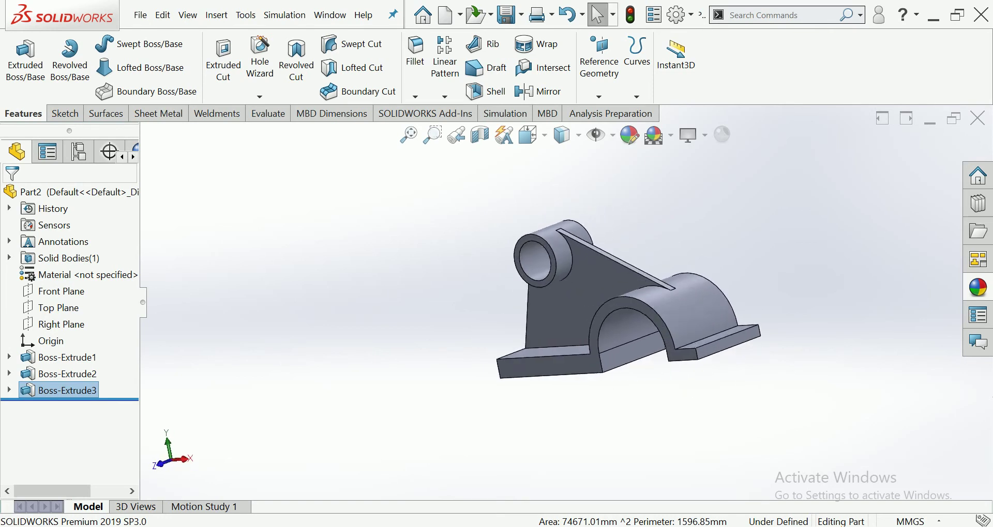
pyautogui.press('Right')
pyautogui.press('Right')
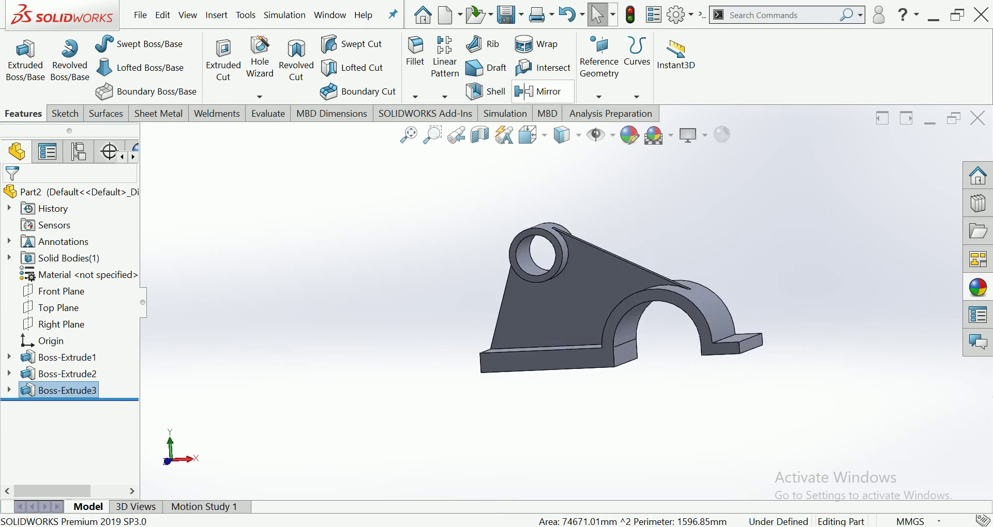
# Create Plane1 offset 140 mm inward from the base's end face, with Flip offset checked.
pyautogui.click(599, 67)
pyautogui.click(589, 114)
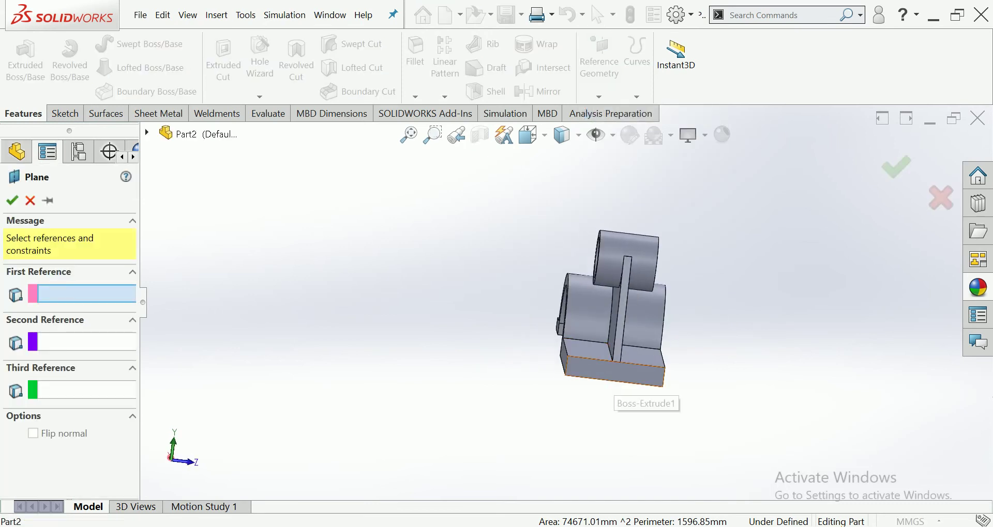
pyautogui.click(615, 371)
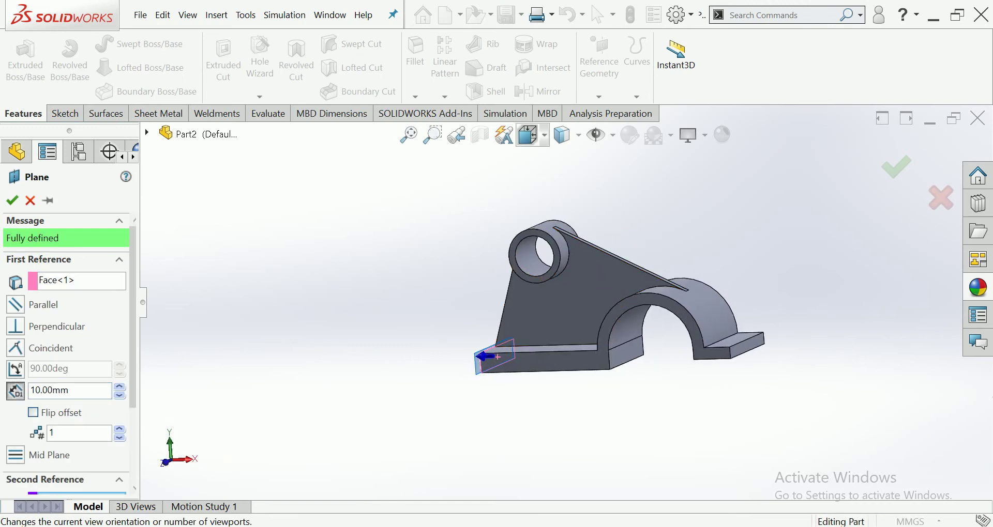
pyautogui.click(527, 135)
pyautogui.click(548, 195)
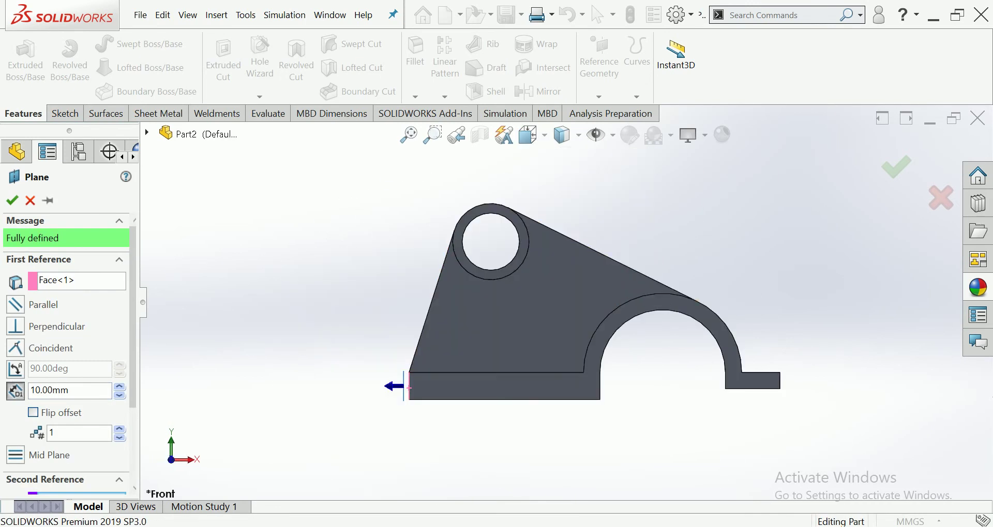
pyautogui.write('50')
pyautogui.press('Return')
pyautogui.click(34, 413)
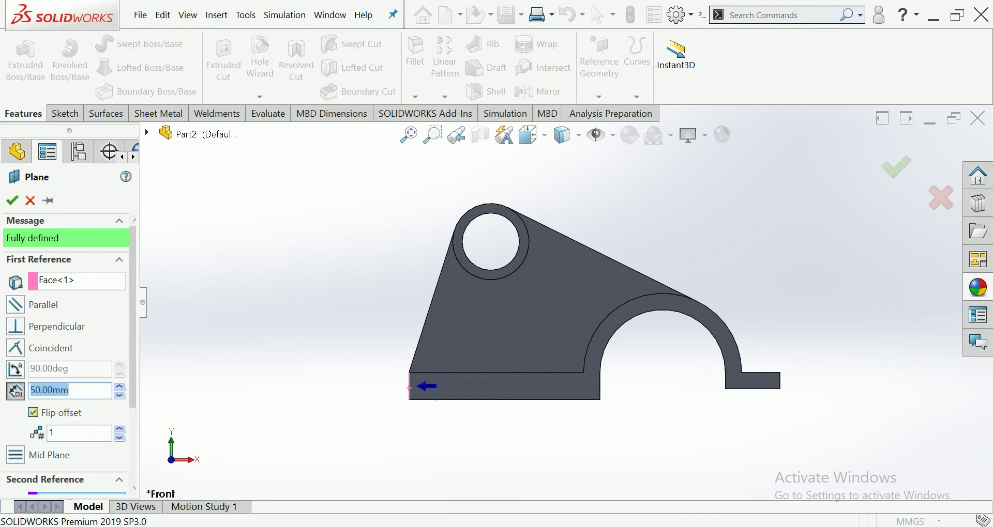
pyautogui.write('70')
pyautogui.press('Return')
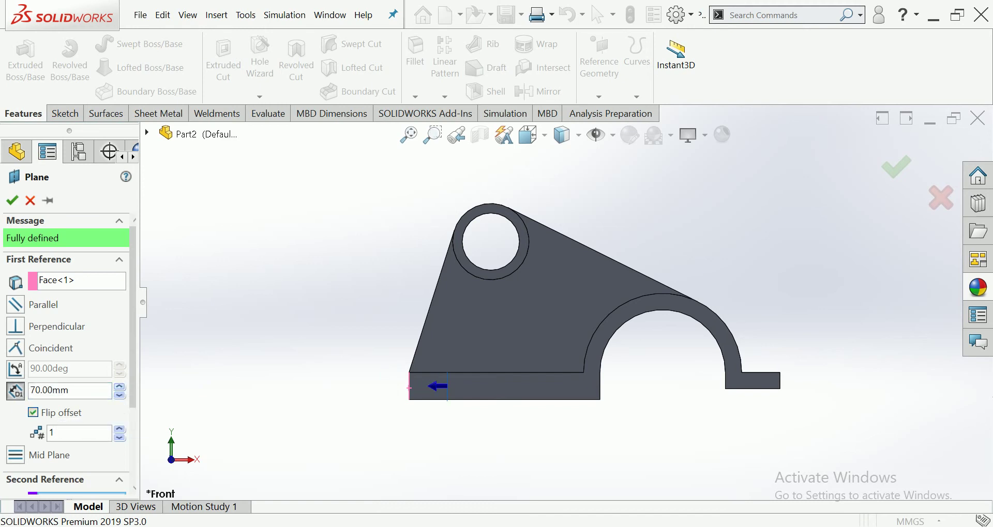
pyautogui.write('140')
pyautogui.press('Return')
pyautogui.click(12, 200)
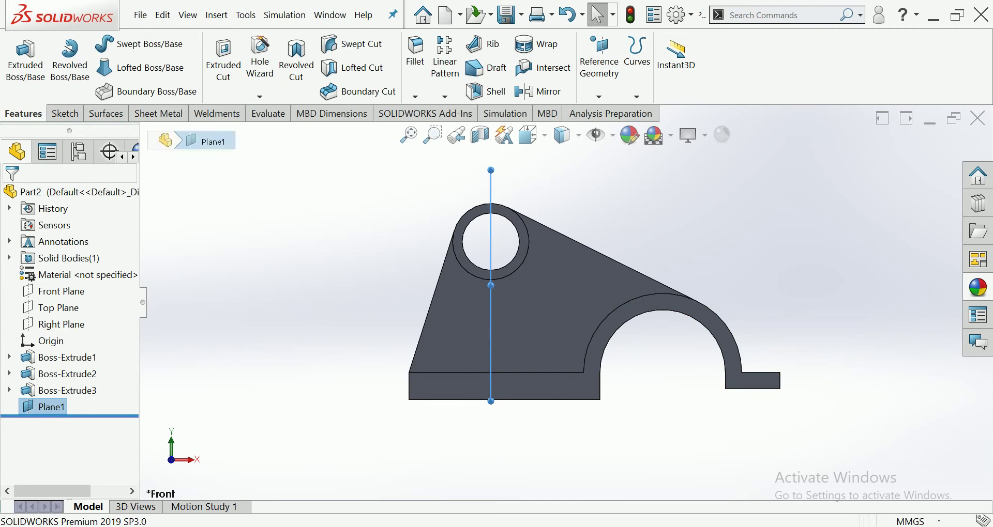
# Open Sketch4 on Plane1 and view it Normal To.
pyautogui.press('Left')
pyautogui.press('Left')
pyautogui.press('Left')
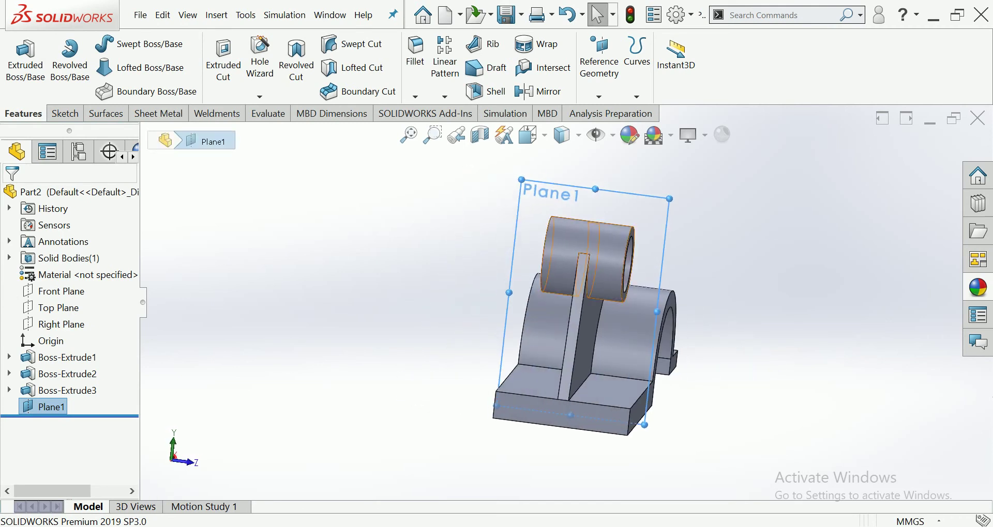
pyautogui.press('Left')
pyautogui.press('Left')
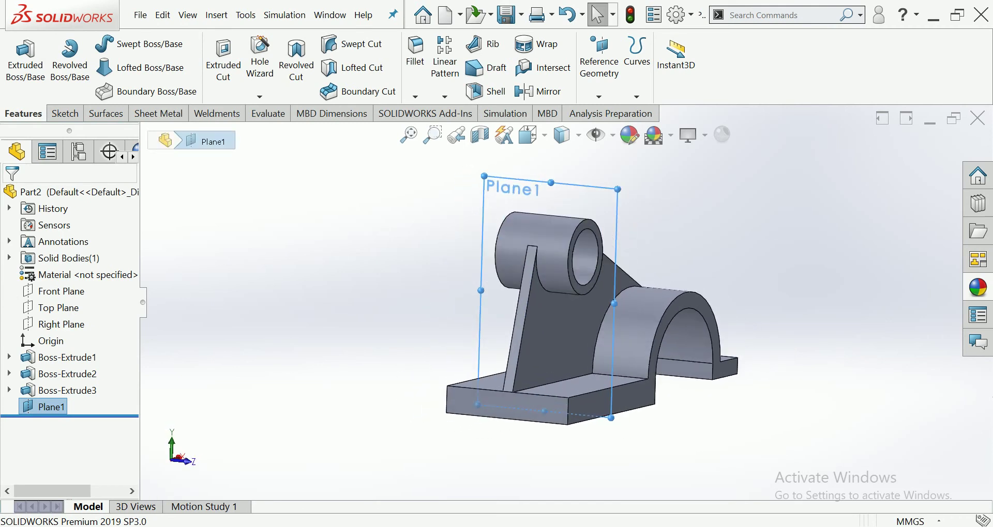
pyautogui.rightClick(541, 184)
pyautogui.click(553, 141)
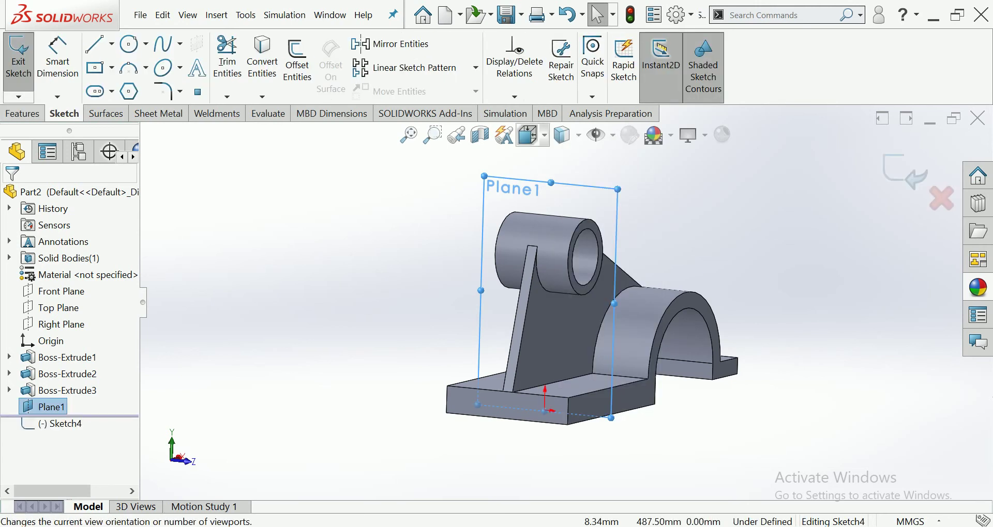
pyautogui.moveTo(551, 183); pyautogui.dragTo(541, 511)
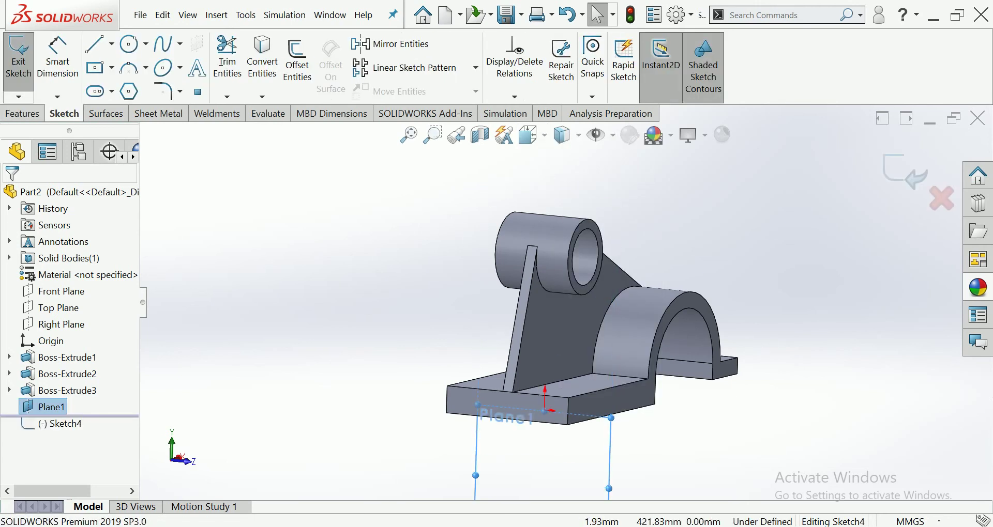
pyautogui.press('f')
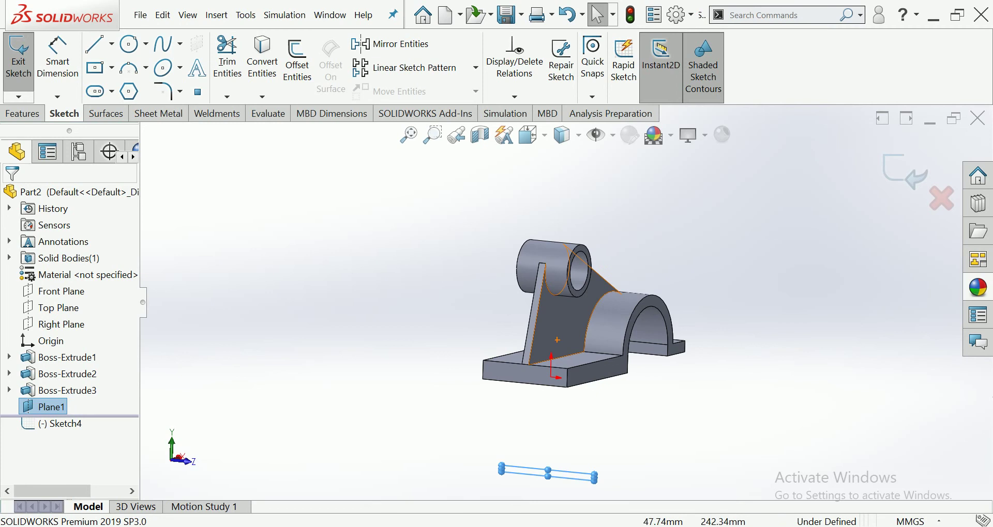
pyautogui.click(528, 135)
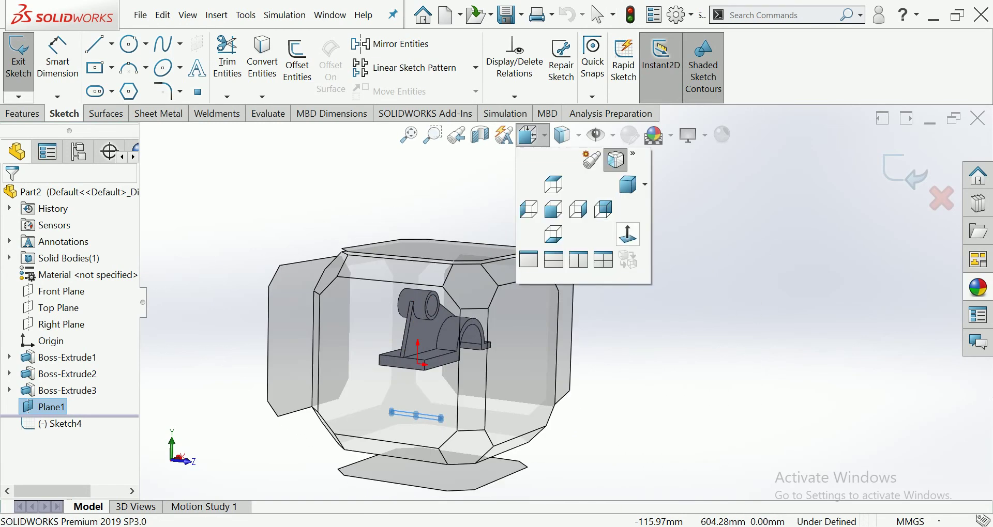
pyautogui.click(617, 159)
pyautogui.scroll(-3, 572, 244)
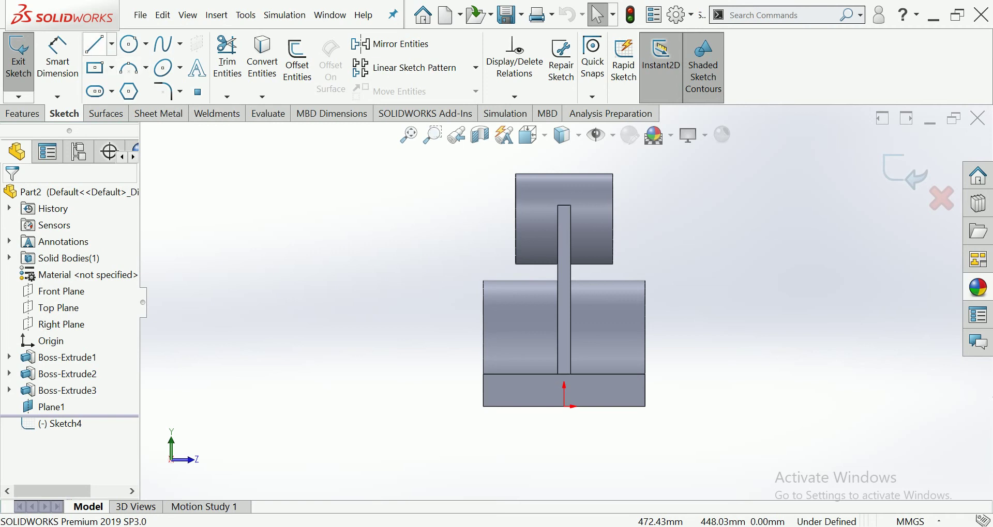
# Draw a closed trapezoid from the base's 250 top edge up to a 150 edge under the tube.
pyautogui.click(95, 45)
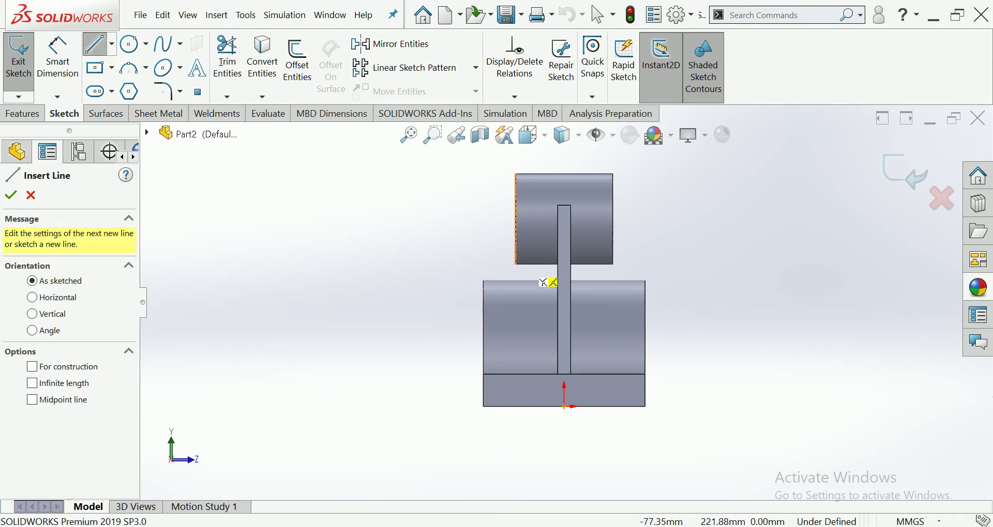
pyautogui.click(516, 264)
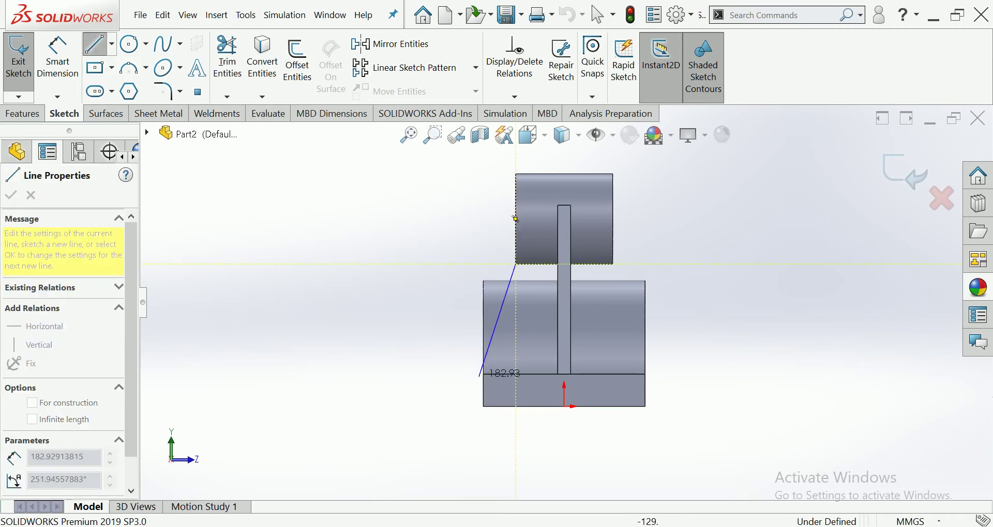
pyautogui.click(483, 375)
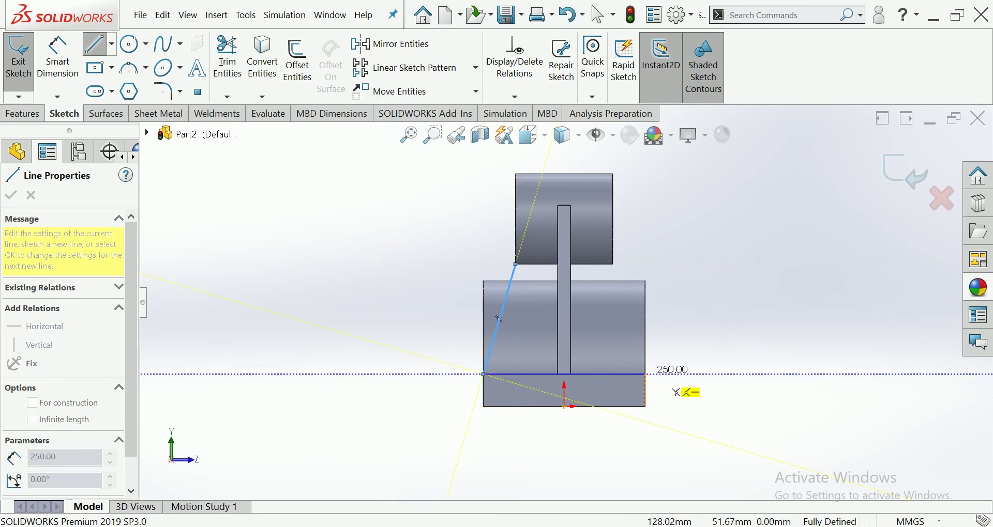
pyautogui.click(645, 375)
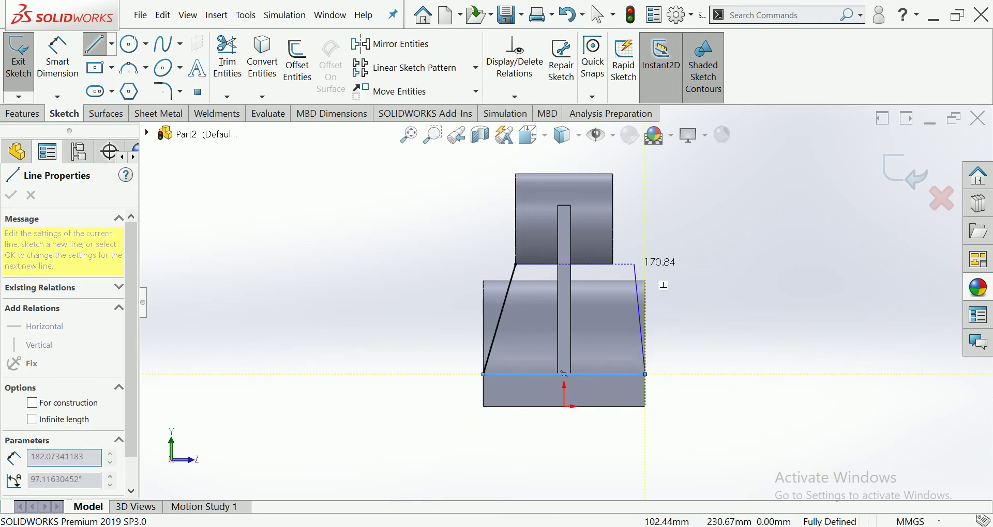
pyautogui.click(613, 264)
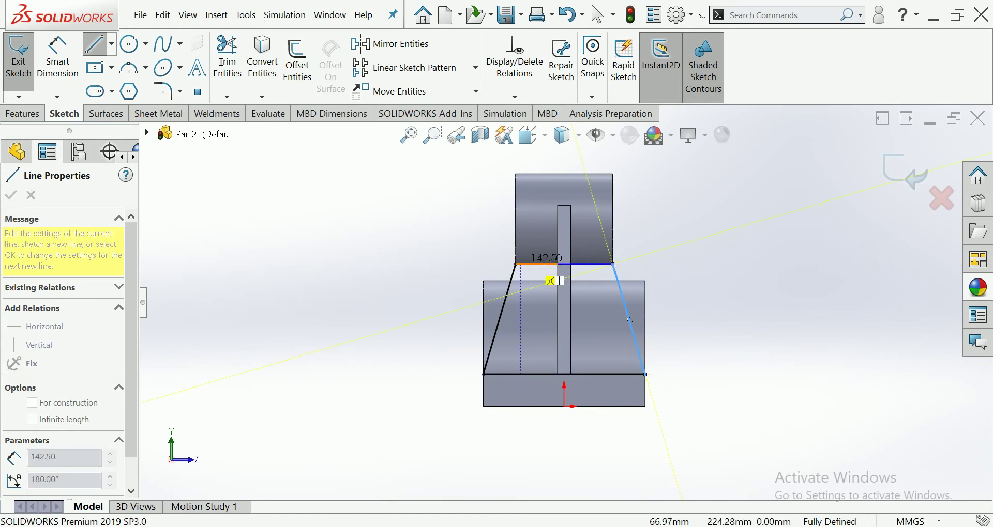
pyautogui.click(515, 265)
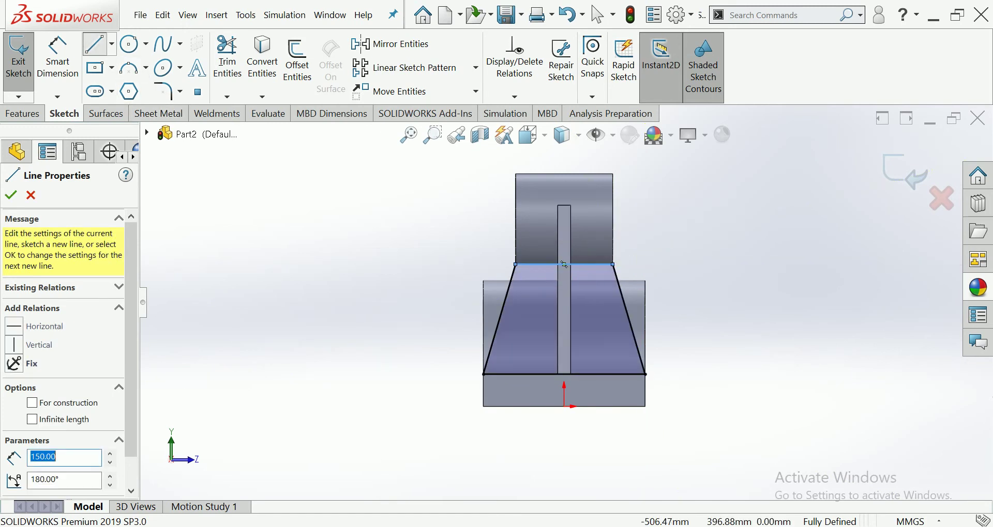
pyautogui.press('Escape')
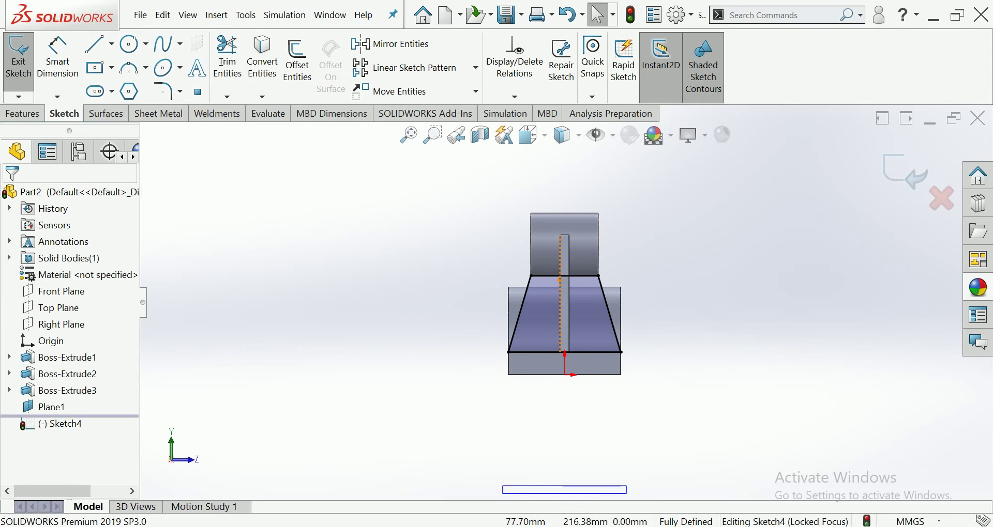
pyautogui.moveTo(517, 466); pyautogui.dragTo(569, 491, button='middle')
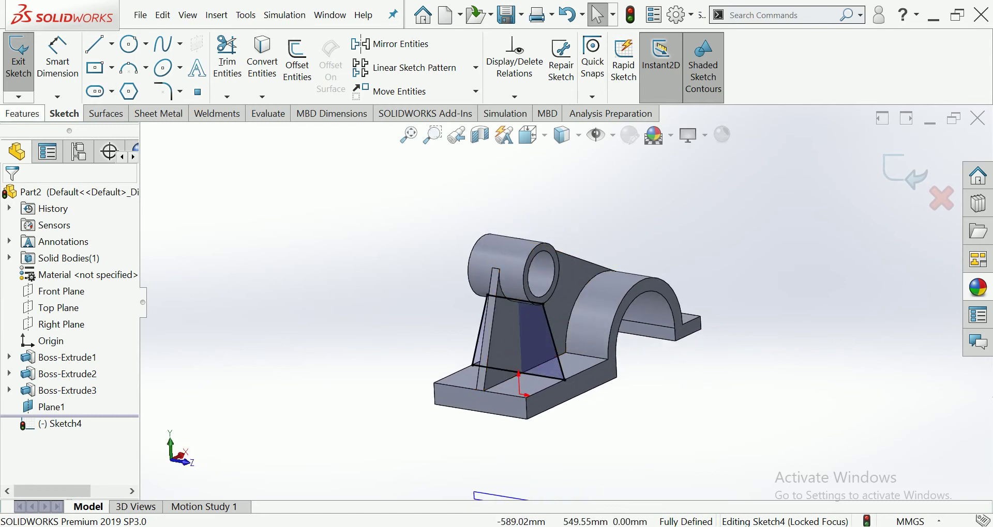
pyautogui.click(22, 114)
pyautogui.click(25, 57)
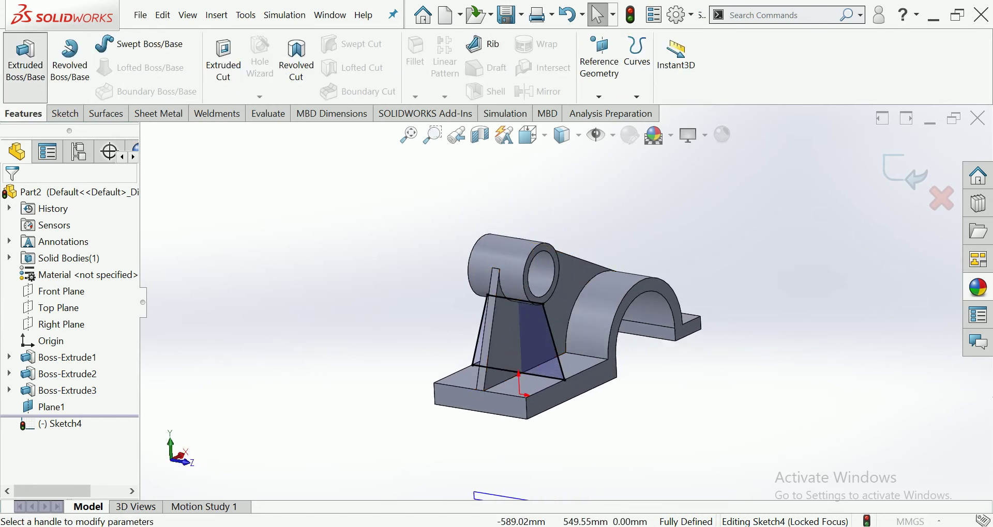
# Extrude the trapezoid 20 mm Mid Plane to form a second rib under the tube.
pyautogui.click(77, 275)
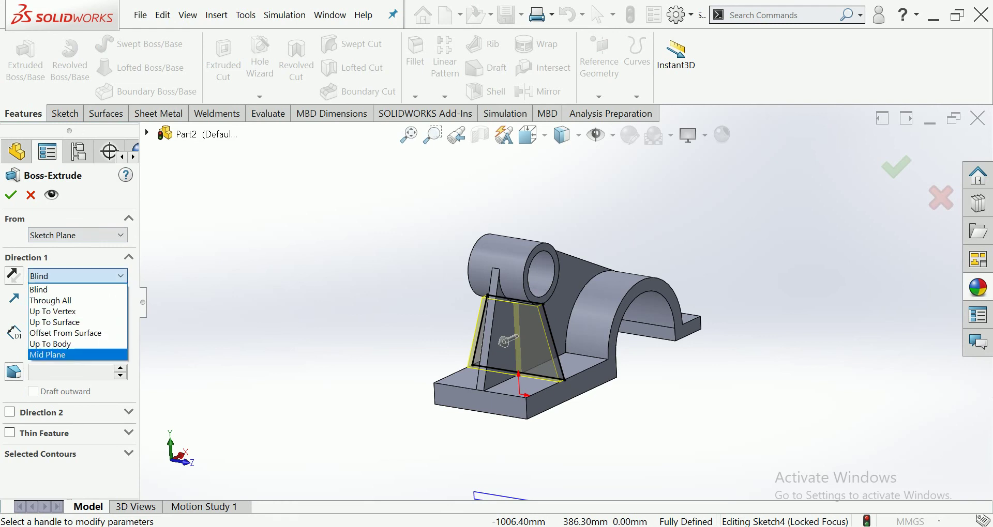
pyautogui.click(47, 354)
pyautogui.moveTo(506, 439)
pyautogui.mouseDown(button='middle')
pyautogui.moveTo(536, 494)
pyautogui.moveTo(509, 496)
pyautogui.mouseUp(button='middle')
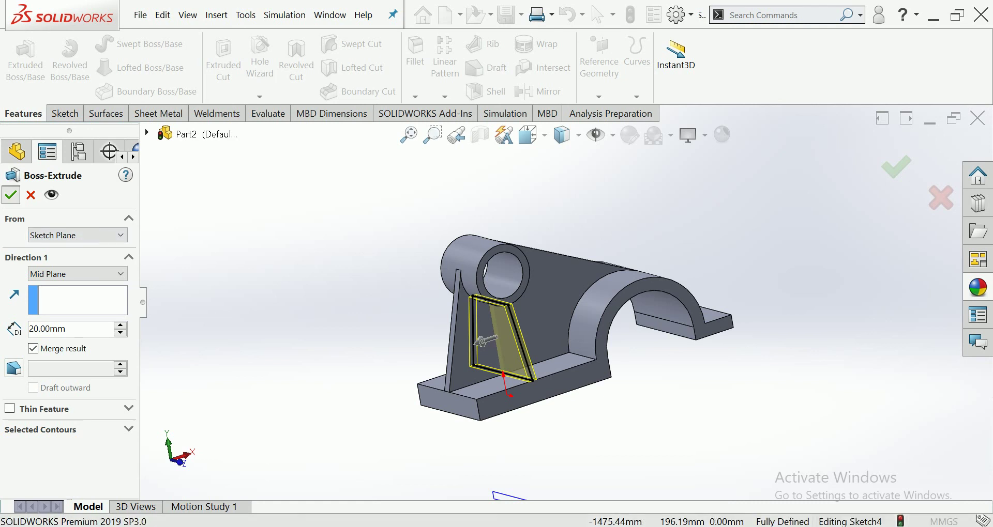
pyautogui.click(10, 195)
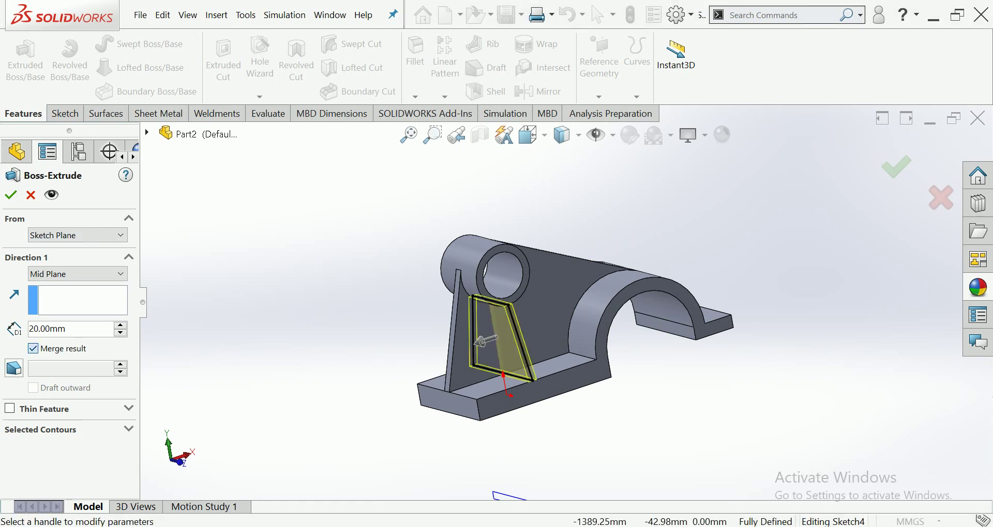
pyautogui.press('Return')
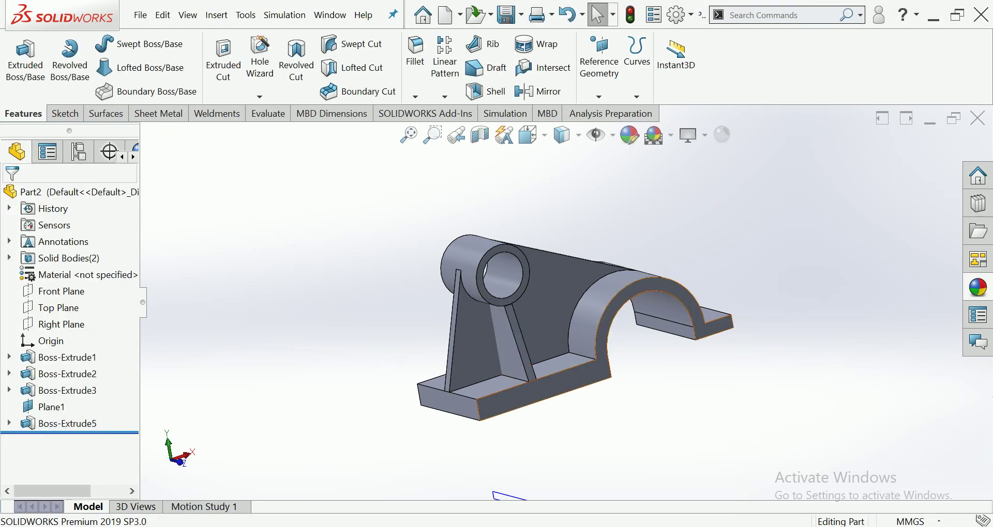
# Turn the part to an angled 3D view and hide Plane1.
pyautogui.hotkey('ctrl', '4')
pyautogui.moveTo(559, 310)
pyautogui.mouseDown(button='middle')
pyautogui.moveTo(465, 290)
pyautogui.moveTo(576, 352)
pyautogui.mouseUp(button='middle')
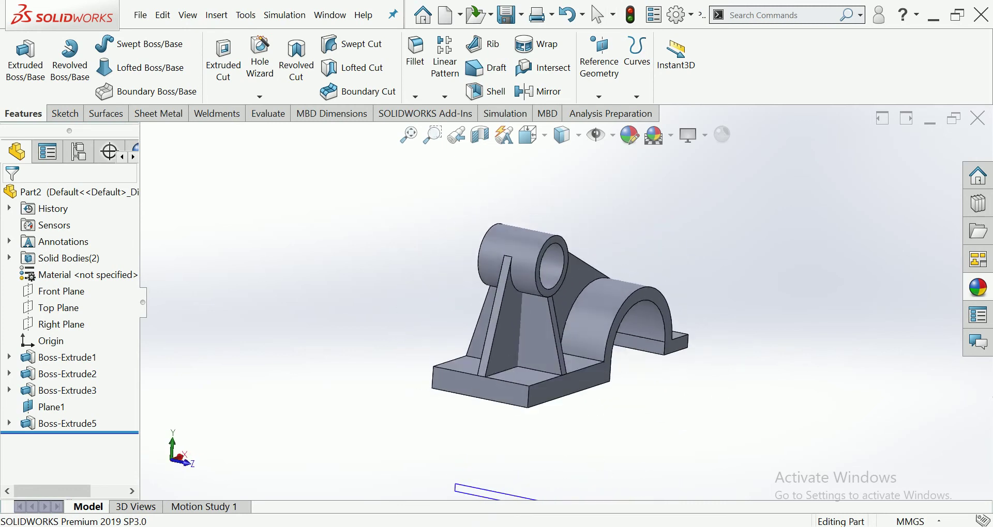
pyautogui.rightClick(533, 416)
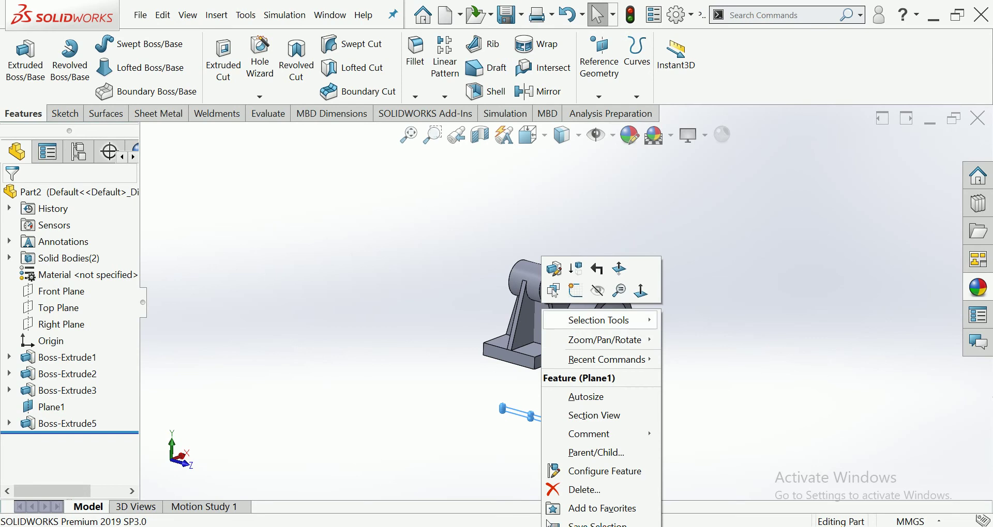
pyautogui.click(592, 287)
# Start a new sketch on the base's top face and view it Normal To.
pyautogui.scroll(-3, 589, 285)
pyautogui.click(595, 380)
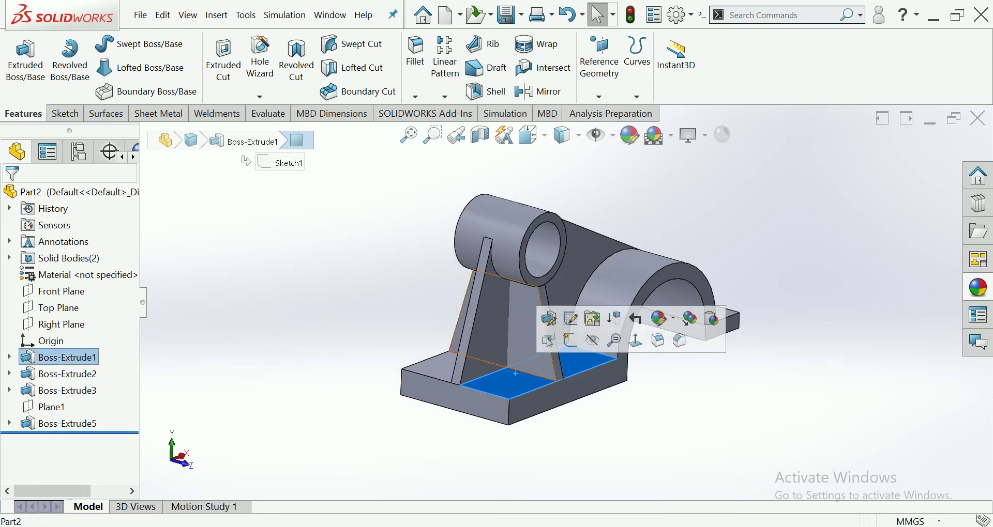
pyautogui.click(567, 340)
pyautogui.click(528, 135)
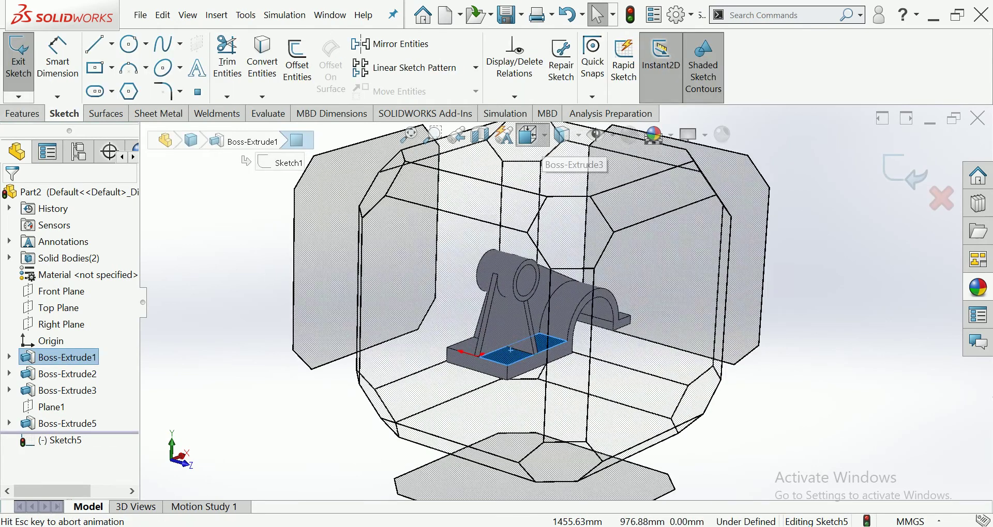
pyautogui.click(627, 234)
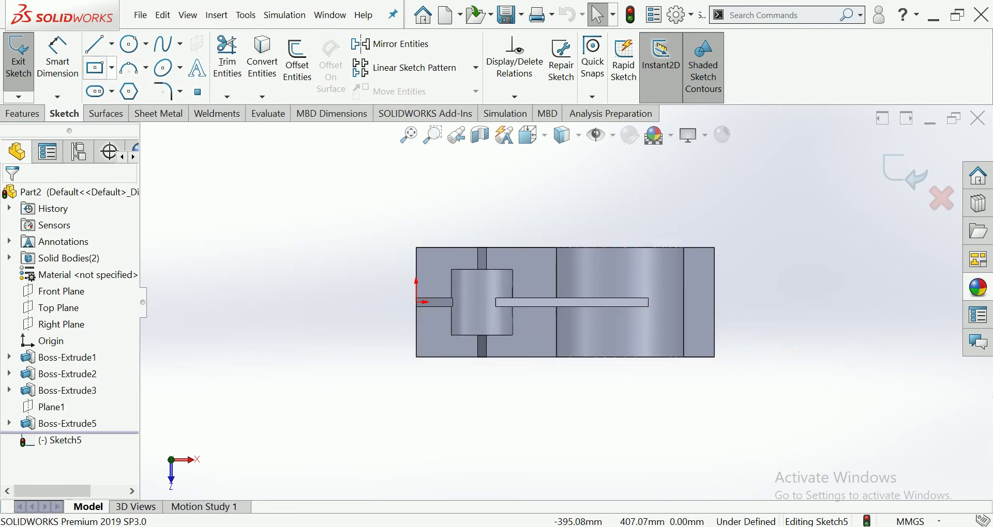
# Draw a corner rectangle from beside the origin to just past the boss and make it construction geometry.
pyautogui.click(112, 68)
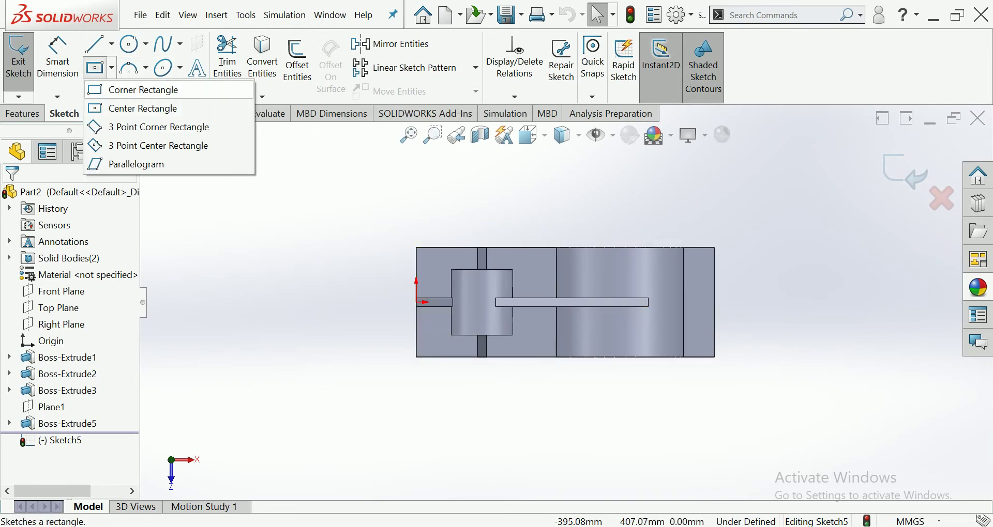
pyautogui.click(135, 90)
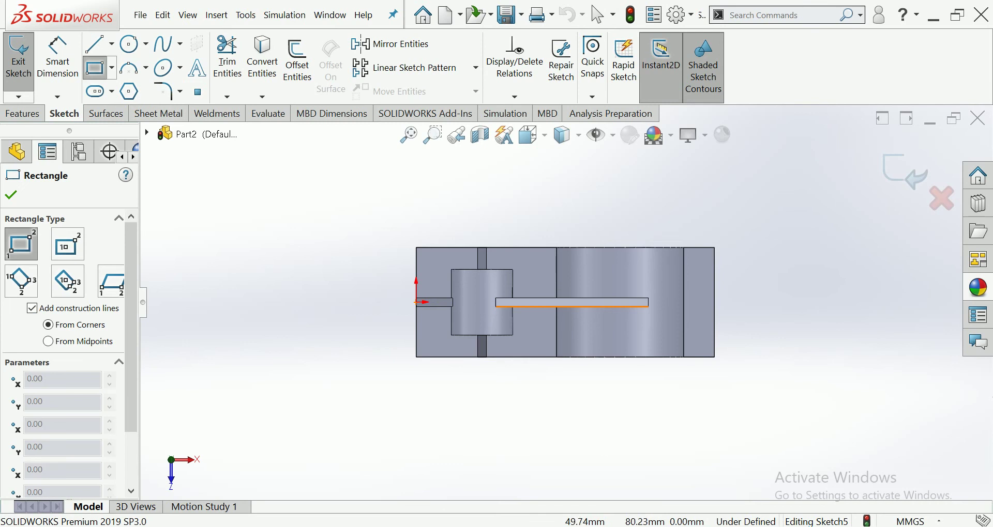
pyautogui.click(438, 268)
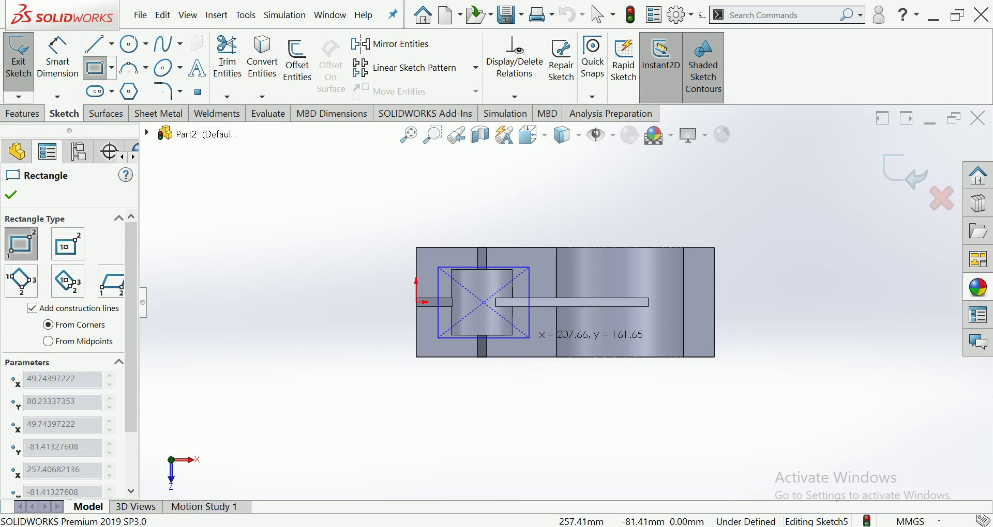
pyautogui.click(528, 338)
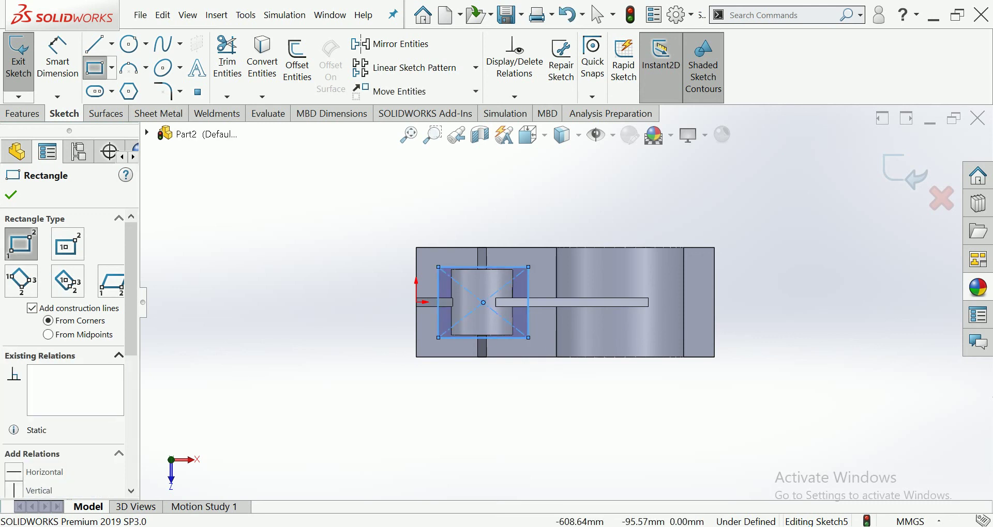
pyautogui.scroll(-5, 118, 356)
pyautogui.click(31, 367)
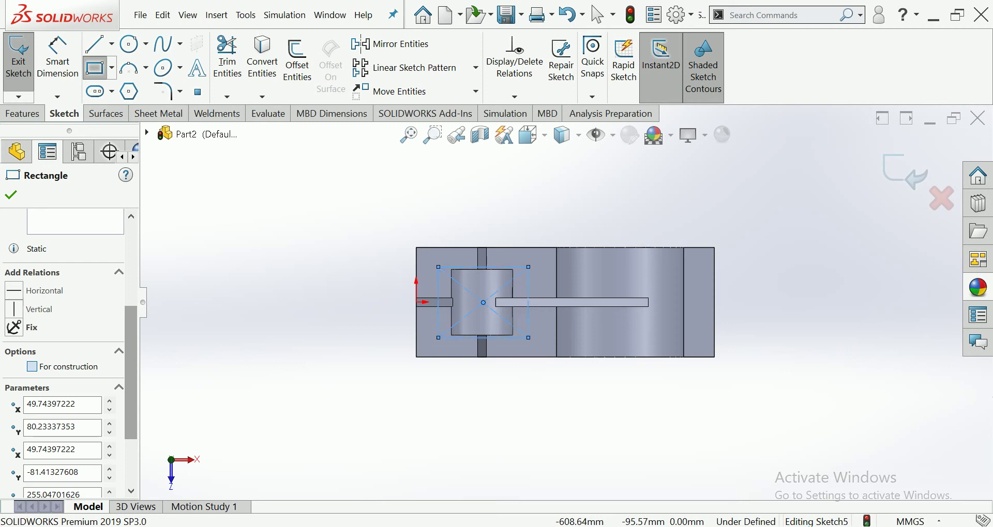
pyautogui.click(57, 56)
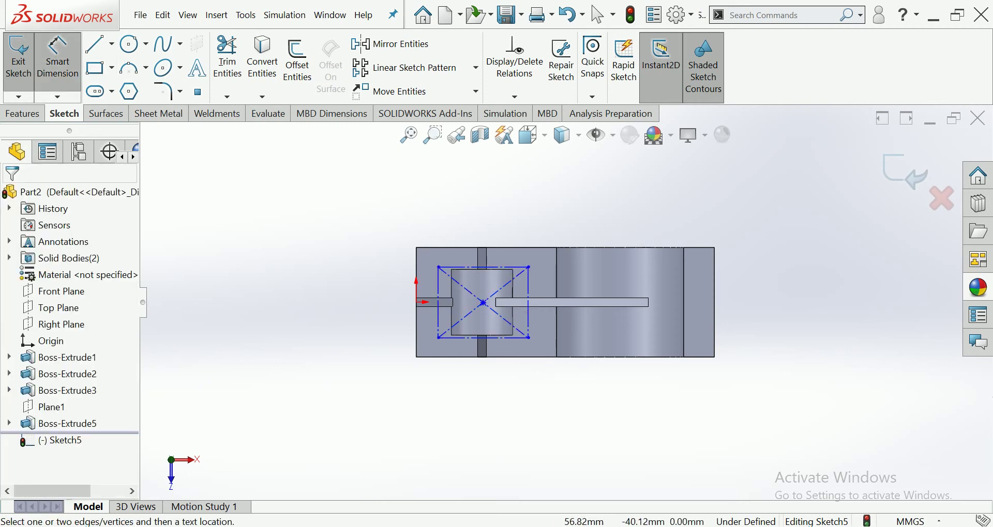
pyautogui.click(438, 282)
# Dimension the construction rectangle's left edge 160 mm and its top edge 200 mm.
pyautogui.click(374, 305)
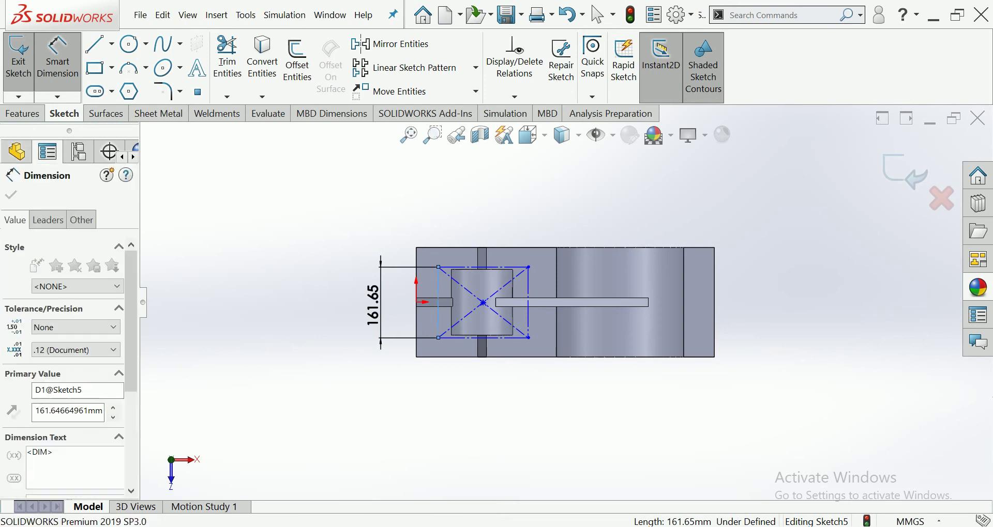
pyautogui.write('160')
pyautogui.press('Return')
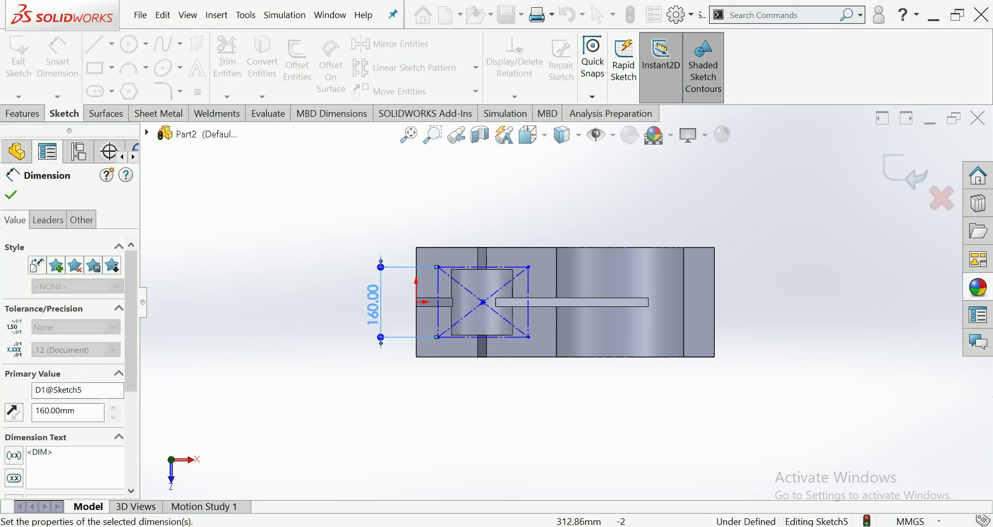
pyautogui.click(484, 267)
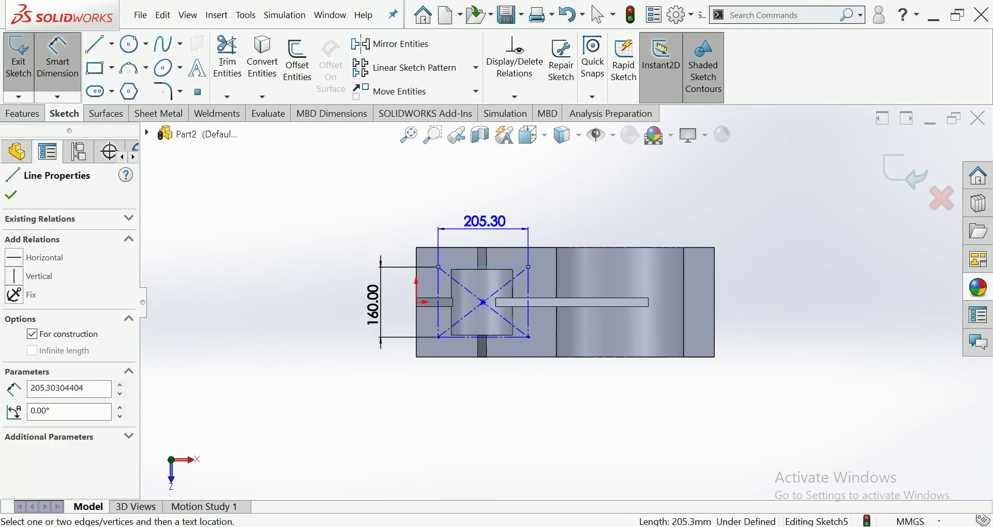
pyautogui.click(479, 219)
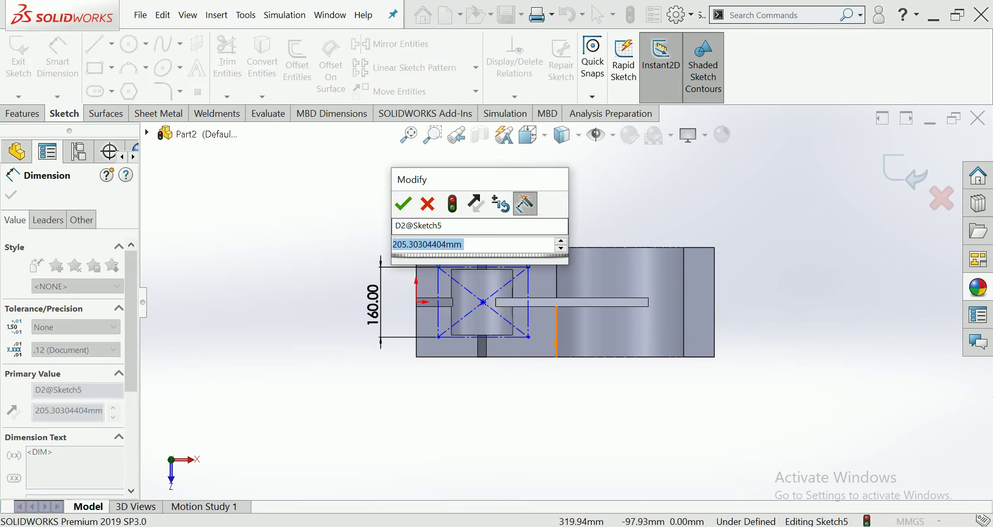
pyautogui.write('200')
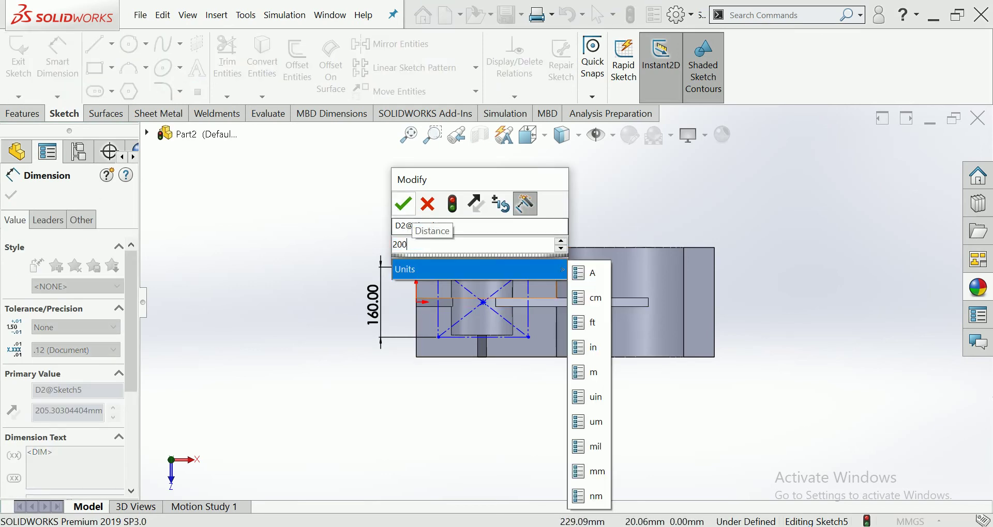
pyautogui.press('Return')
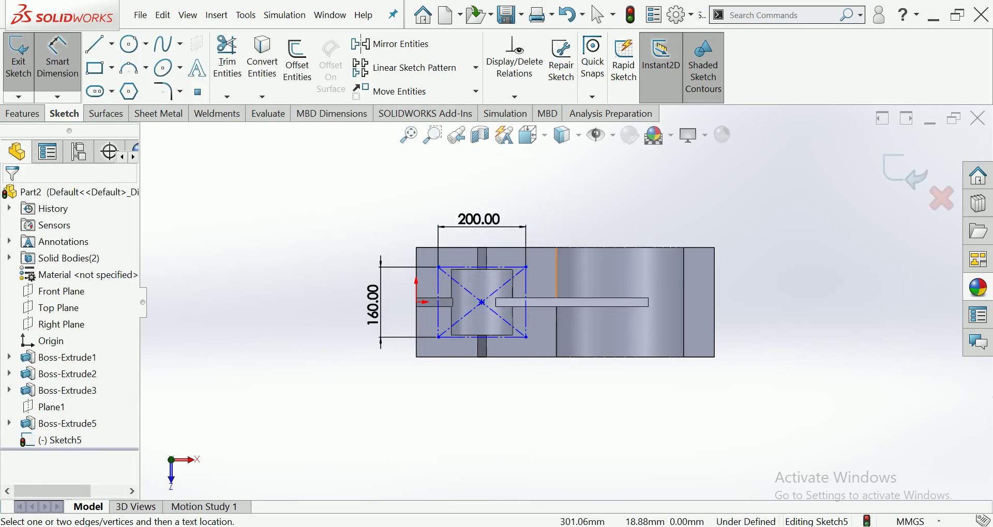
pyautogui.scroll(-1, 453, 335)
pyautogui.scroll(-1, 453, 334)
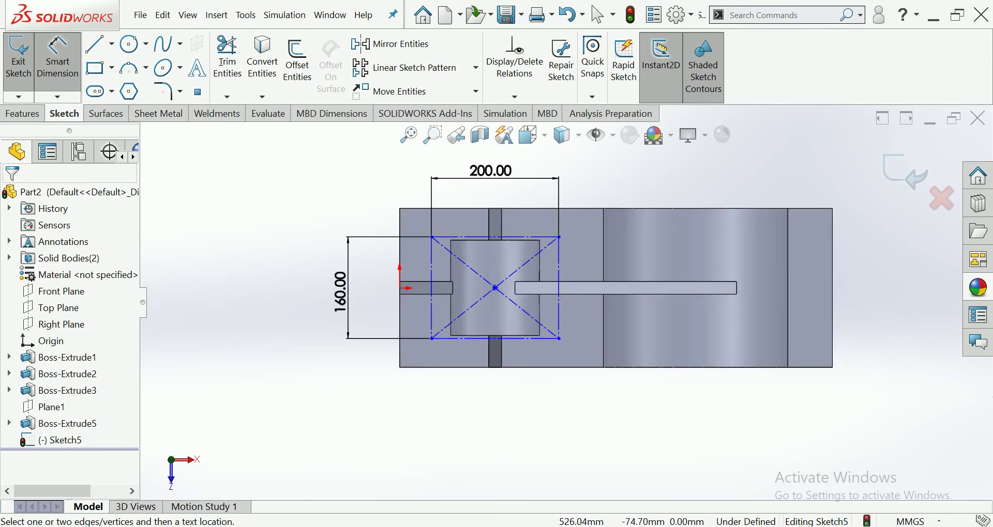
pyautogui.scroll(1, 565, 302)
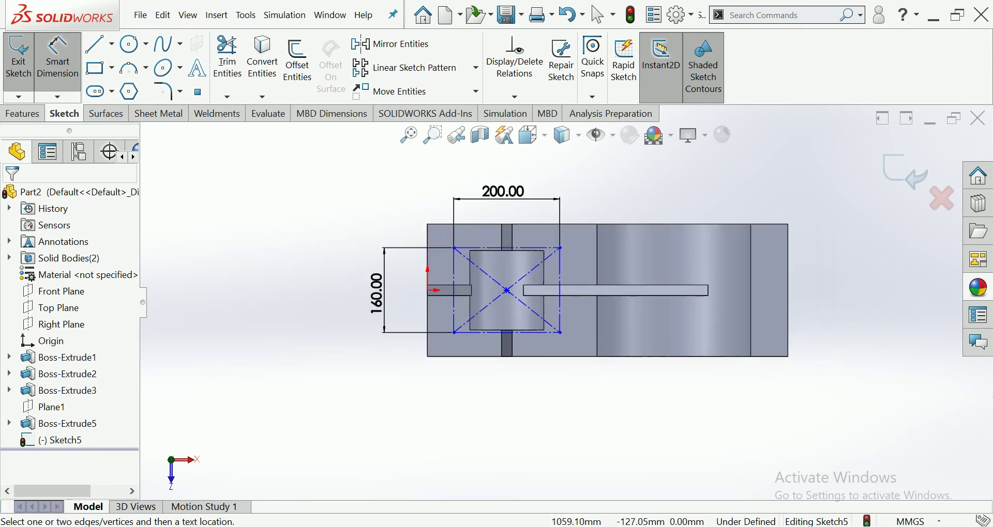
pyautogui.press('Escape')
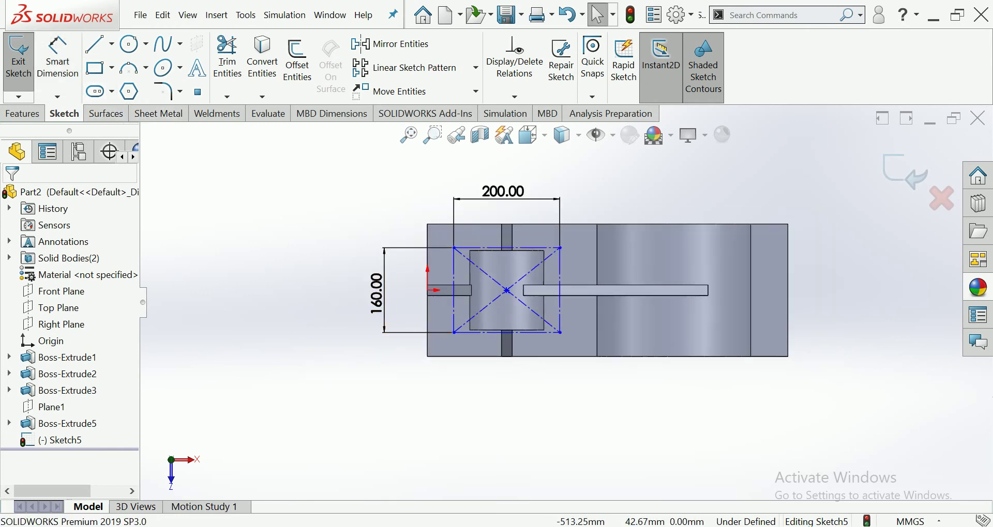
# Draw a circle centred on each of the rectangle's four corners.
pyautogui.click(129, 44)
pyautogui.scroll(-2, 445, 357)
pyautogui.click(459, 321)
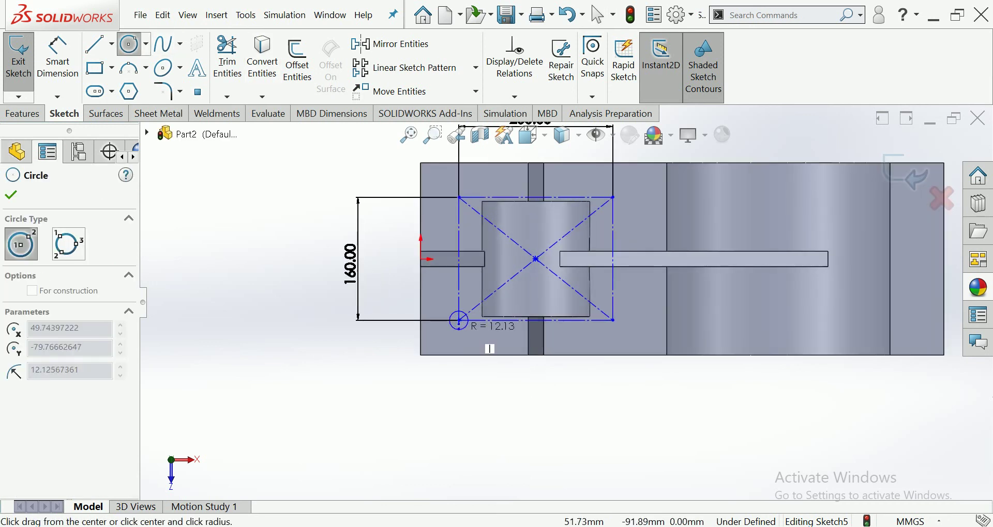
pyautogui.click(469, 325)
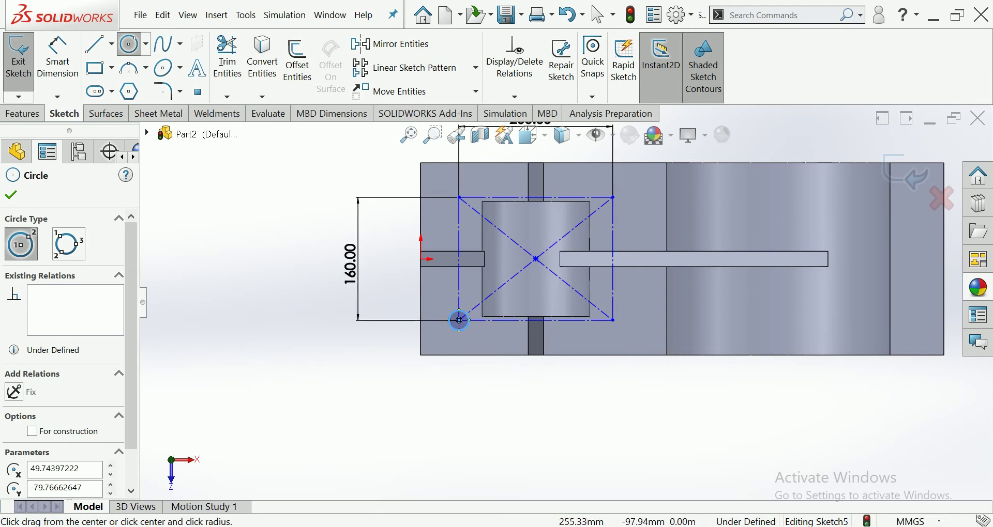
pyautogui.click(613, 321)
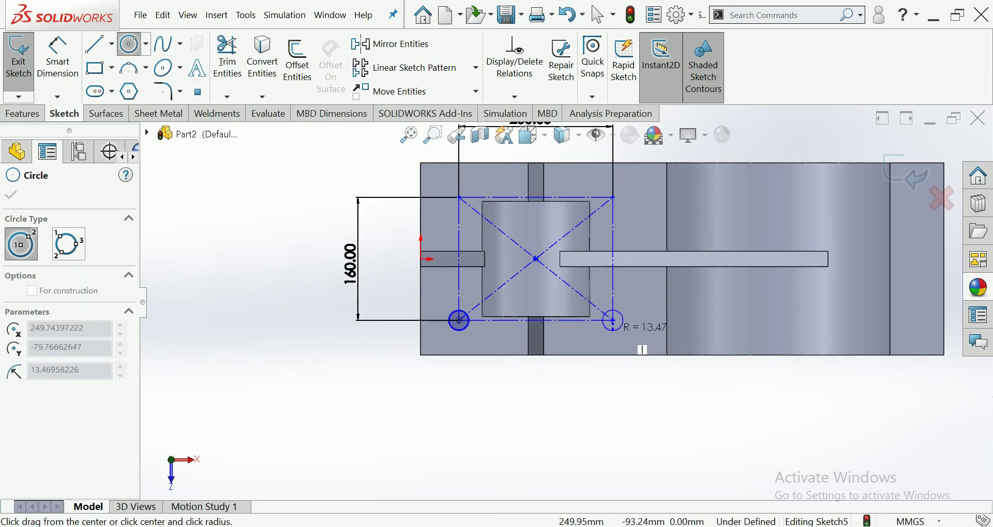
pyautogui.click(622, 327)
pyautogui.scroll(1, 564, 300)
pyautogui.click(605, 215)
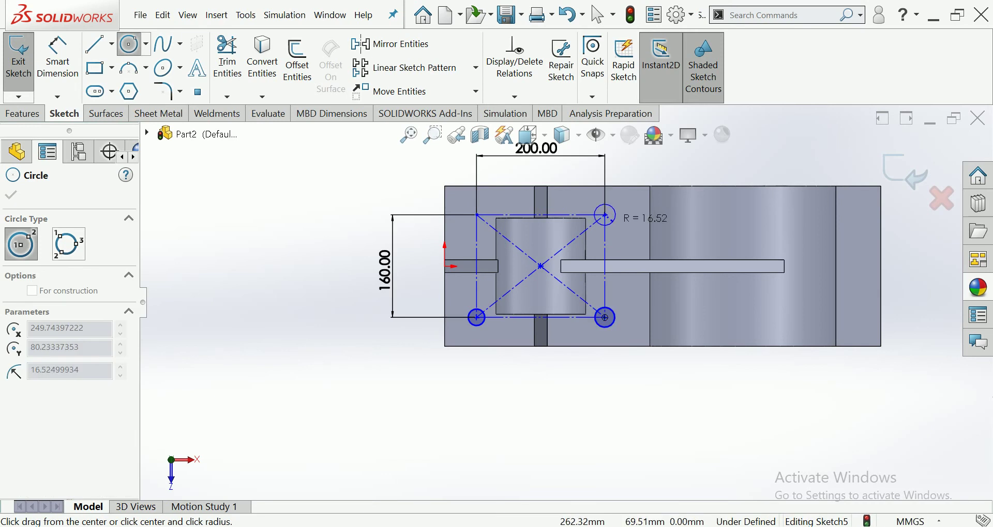
pyautogui.click(613, 219)
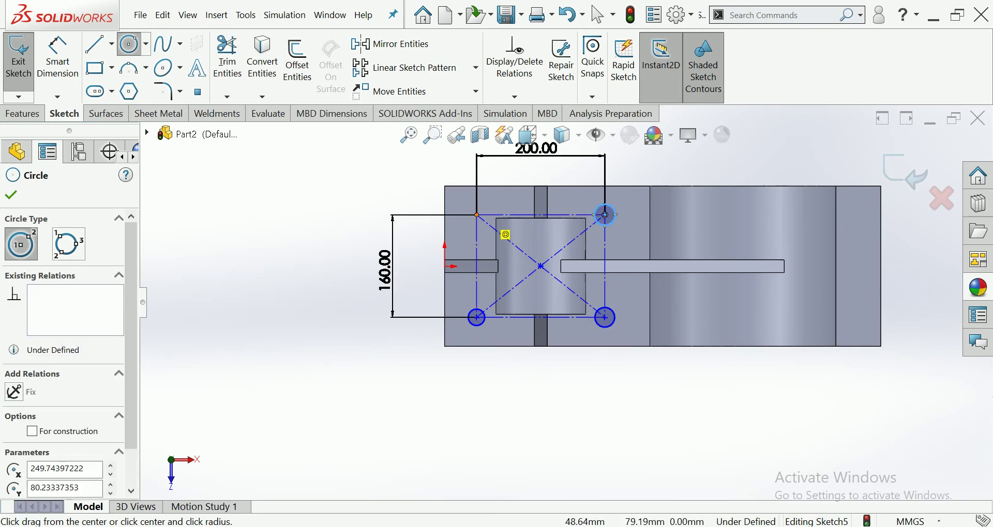
pyautogui.click(476, 215)
pyautogui.click(484, 211)
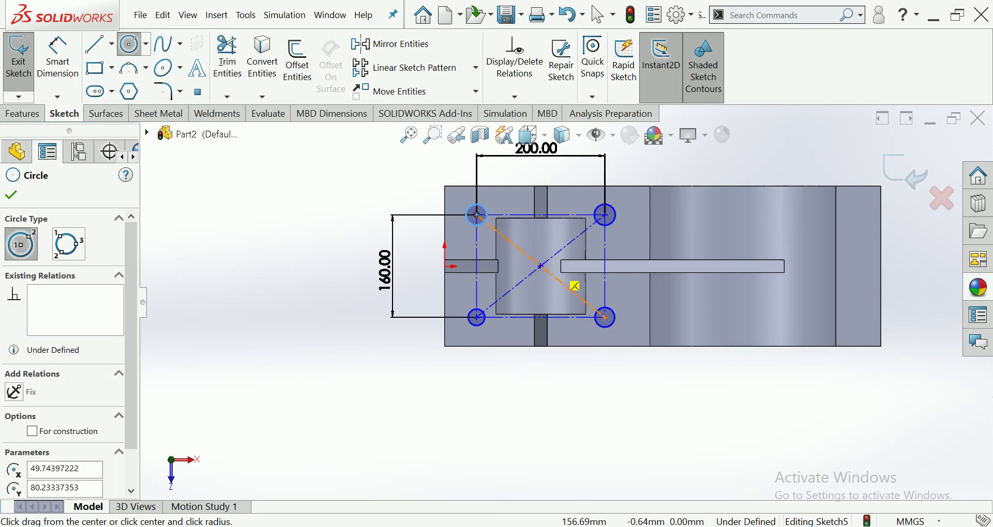
pyautogui.press('Escape')
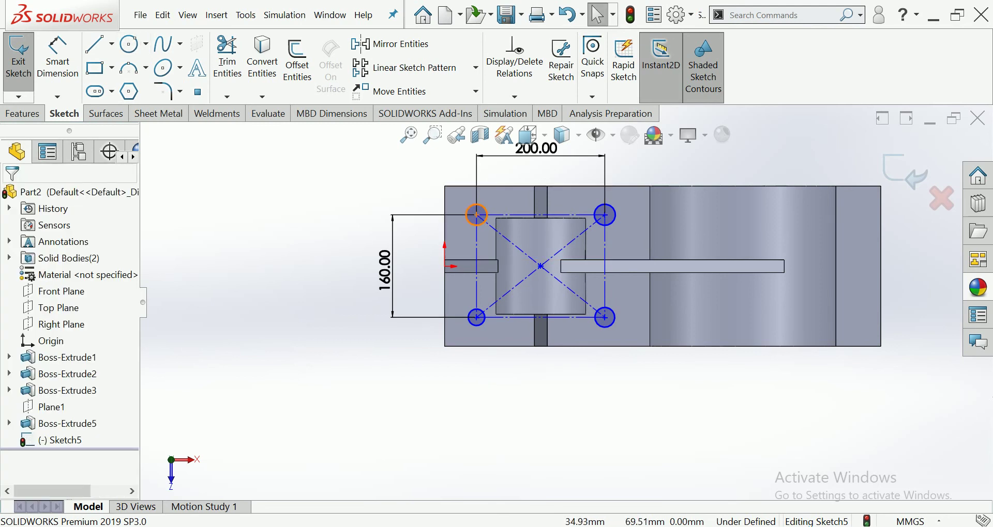
# Select all four corner circles together, then clear the selection.
pyautogui.click(476, 214)
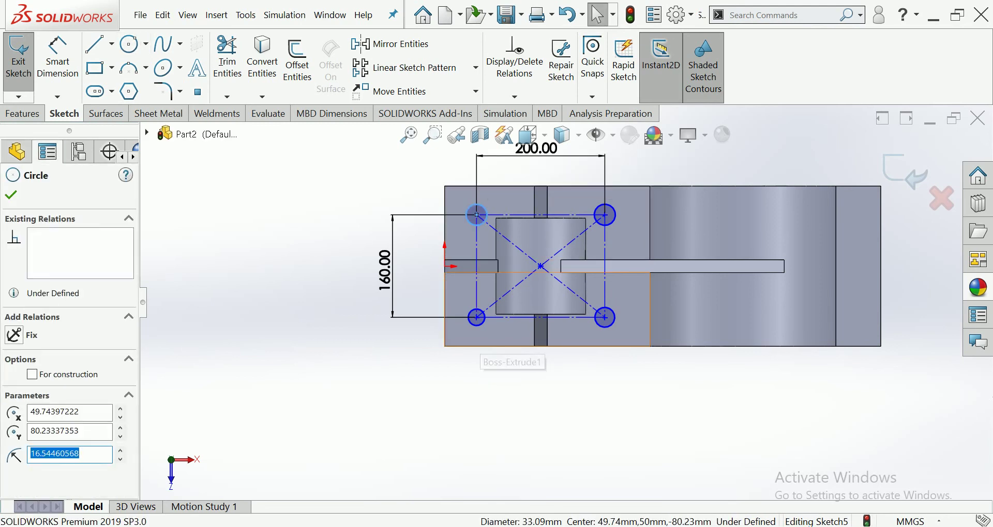
pyautogui.keyDown('ctrl'); pyautogui.click(477, 316); pyautogui.keyUp('ctrl')
pyautogui.keyDown('ctrl'); pyautogui.click(605, 318); pyautogui.keyUp('ctrl')
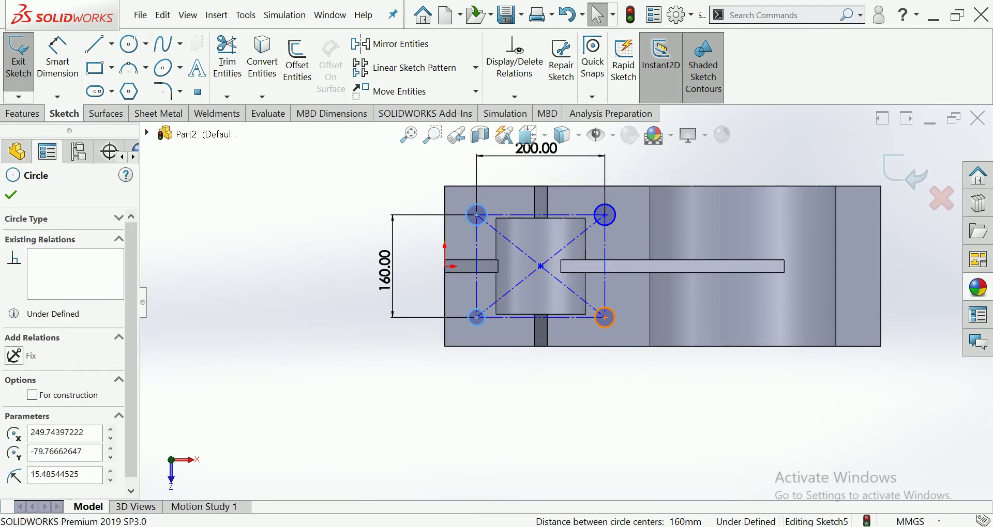
pyautogui.keyDown('ctrl'); pyautogui.click(604, 215); pyautogui.keyUp('ctrl')
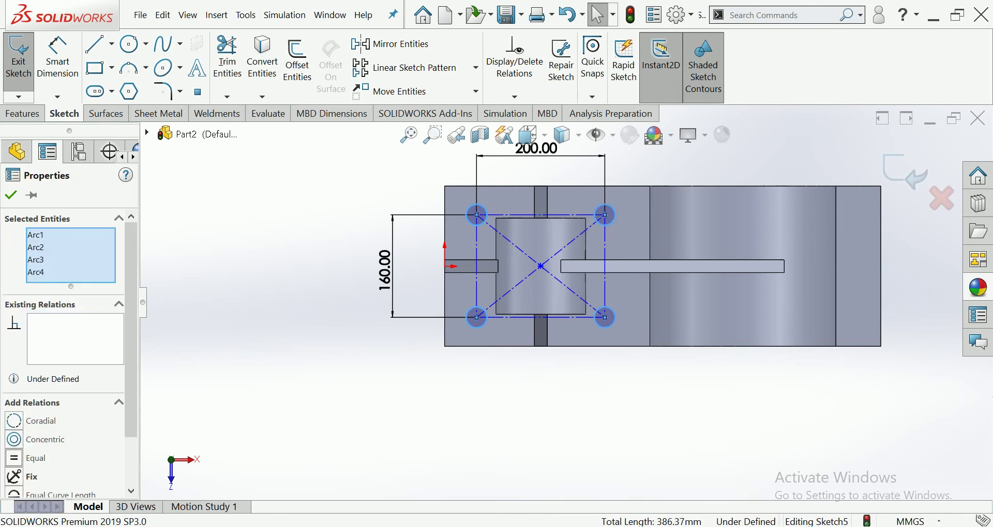
pyautogui.press('Escape')
# Dimension the lower-left corner circle to a 20 mm diameter.
pyautogui.press('d')
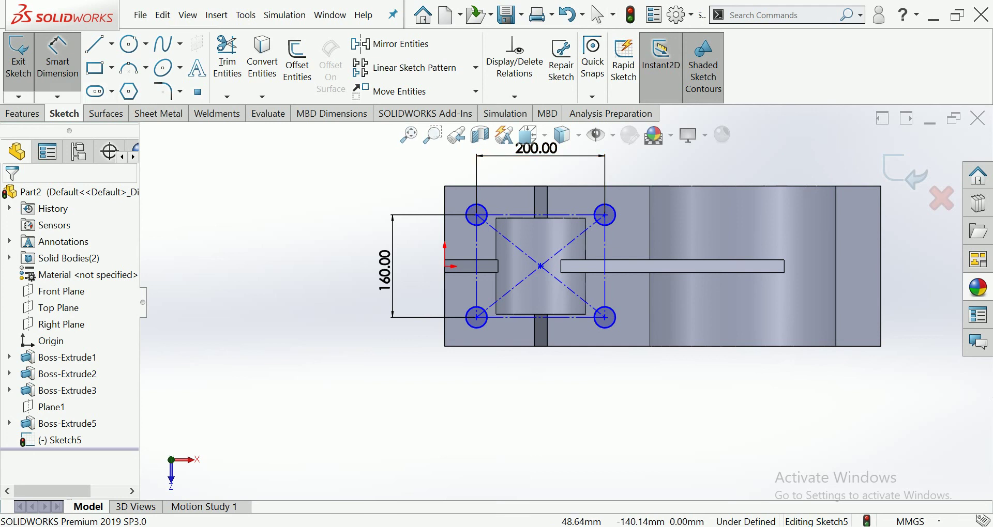
pyautogui.click(476, 318)
pyautogui.click(378, 408)
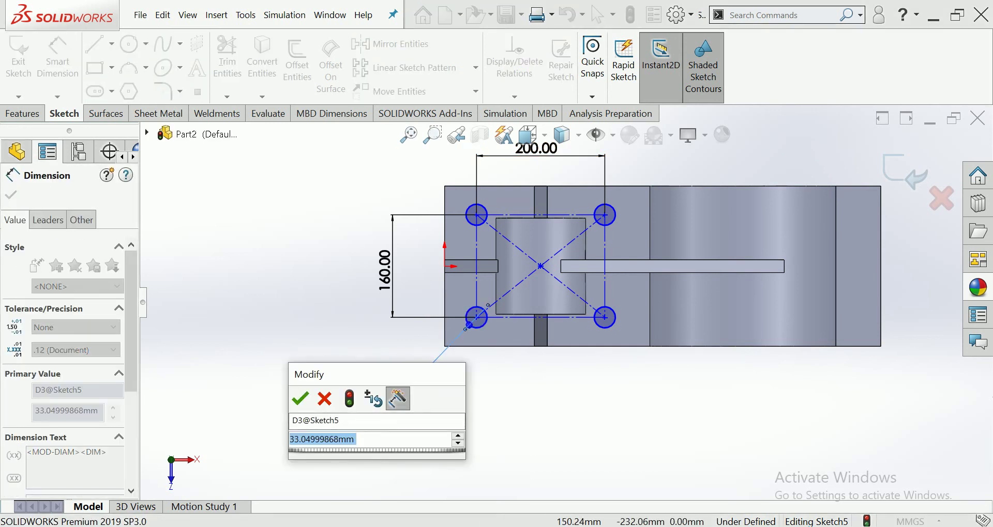
pyautogui.write('20')
pyautogui.press('Return')
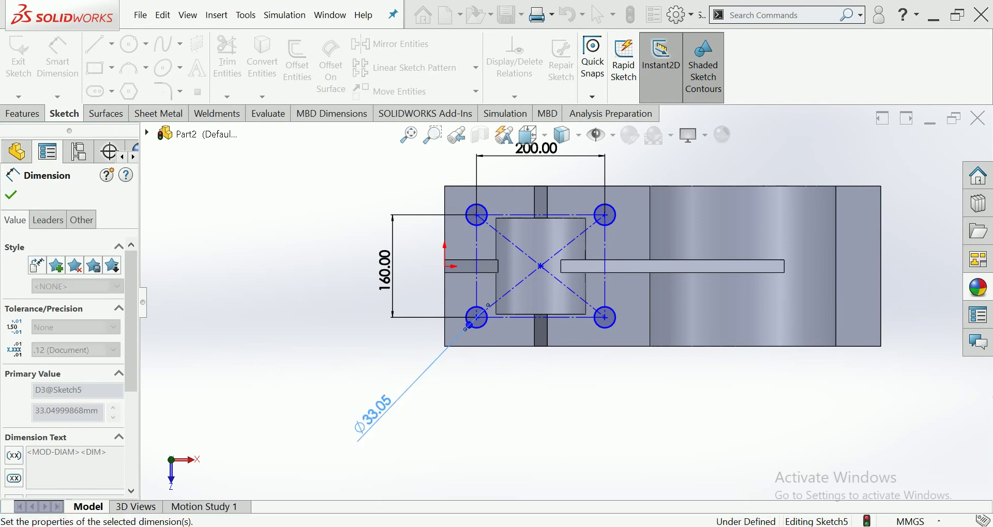
# Zoom to fit the part and switch to drawing construction centrelines.
pyautogui.press('f')
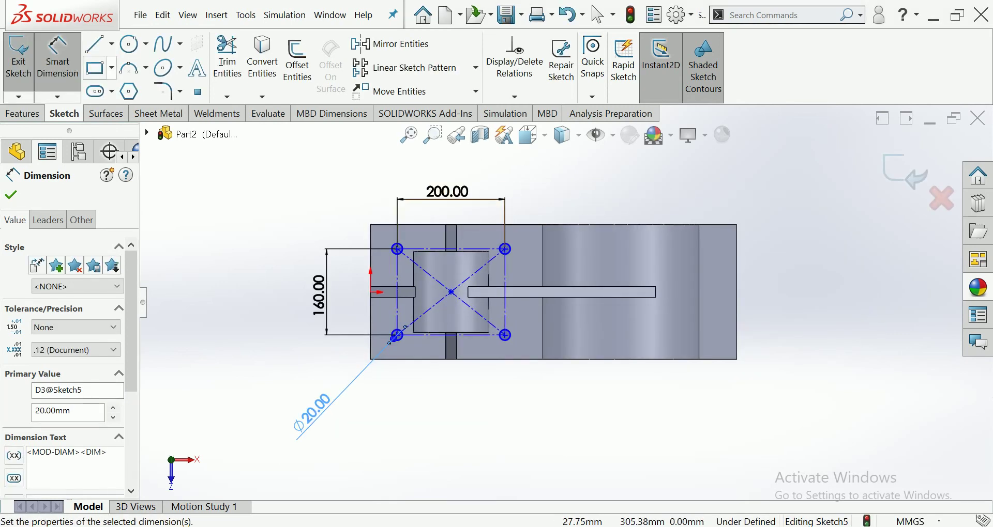
pyautogui.click(111, 44)
pyautogui.click(129, 83)
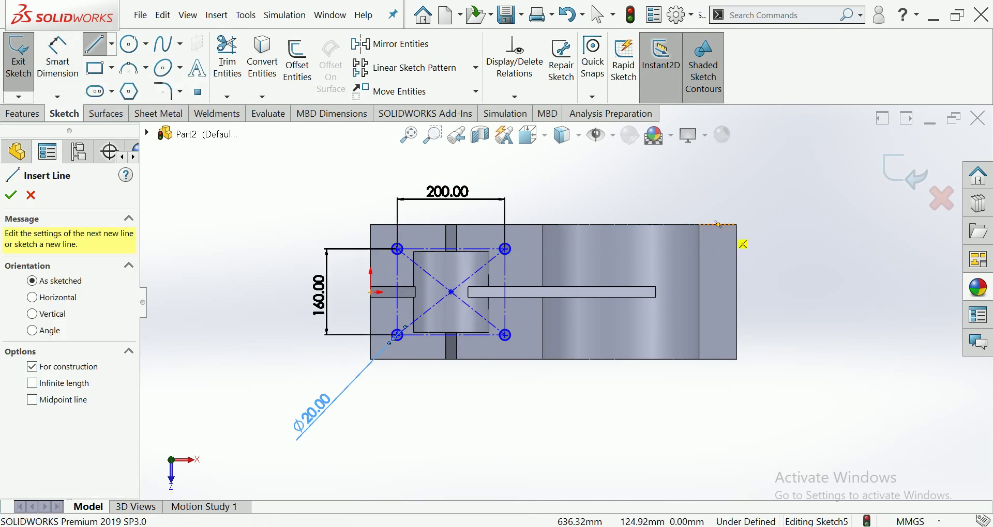
# Draw a vertical centreline across the base's right end, top edge to bottom edge.
pyautogui.scroll(-3, 718, 224)
pyautogui.click(671, 225)
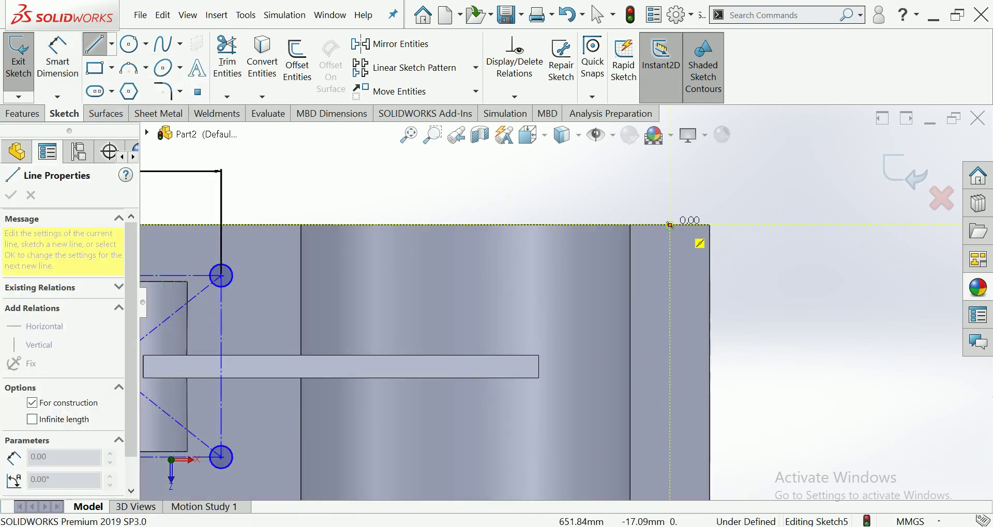
pyautogui.scroll(3, 569, 301)
pyautogui.click(616, 402)
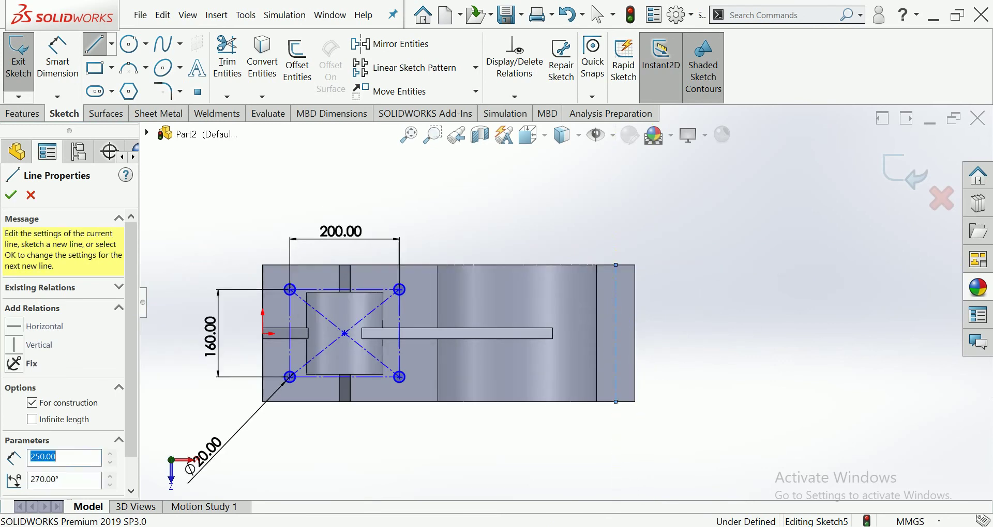
pyautogui.press('Escape')
# Add two circles on the centreline, level with the lower and upper corner holes.
pyautogui.click(128, 43)
pyautogui.scroll(-3, 632, 386)
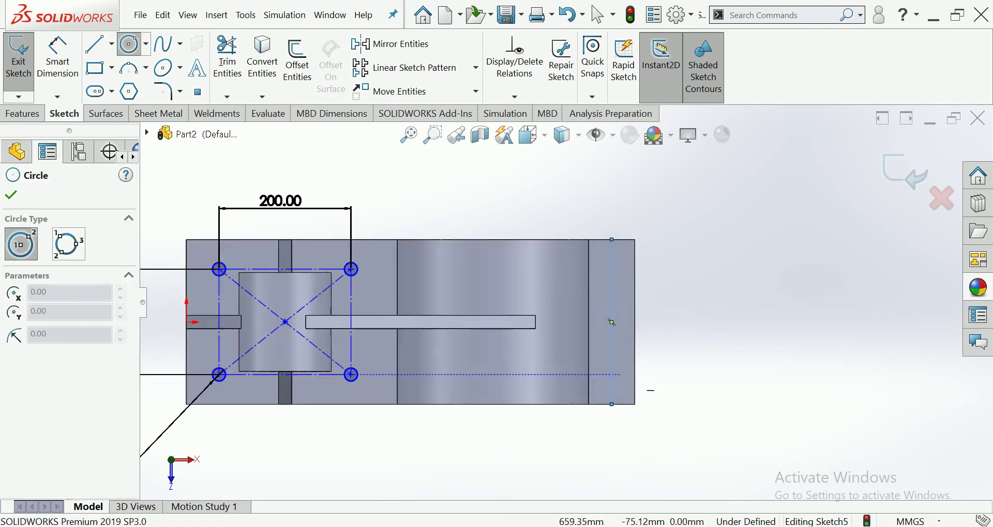
pyautogui.click(601, 369)
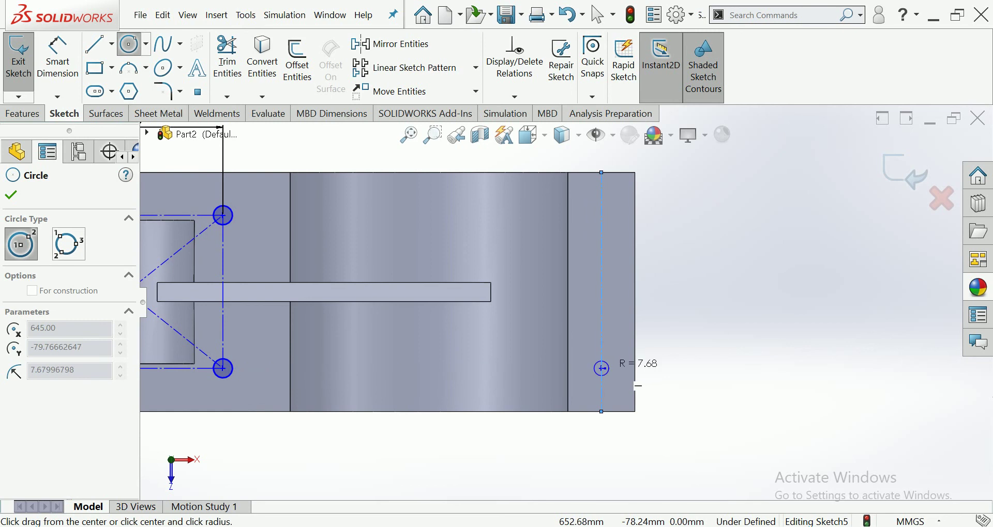
pyautogui.click(612, 369)
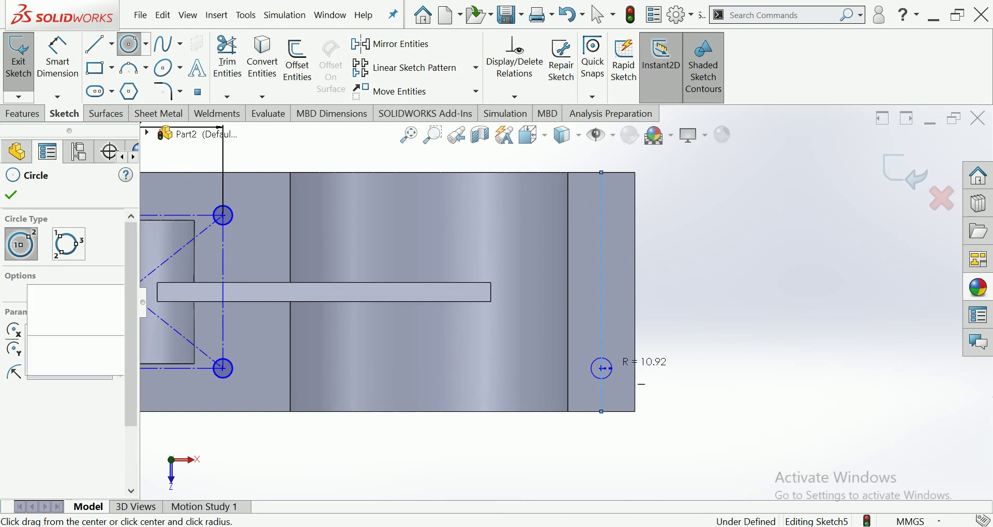
pyautogui.click(601, 215)
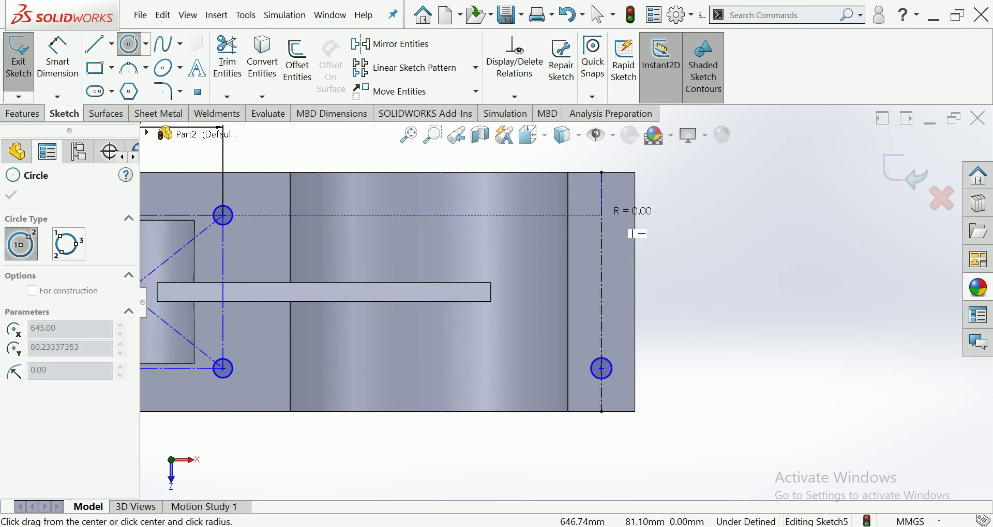
pyautogui.click(612, 215)
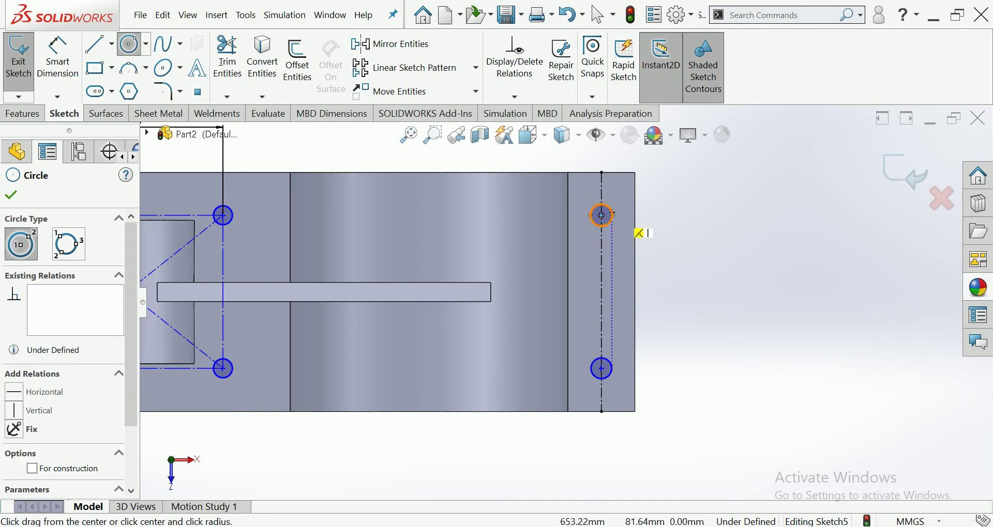
pyautogui.scroll(3, 566, 303)
pyautogui.press('Escape')
pyautogui.press('Escape')
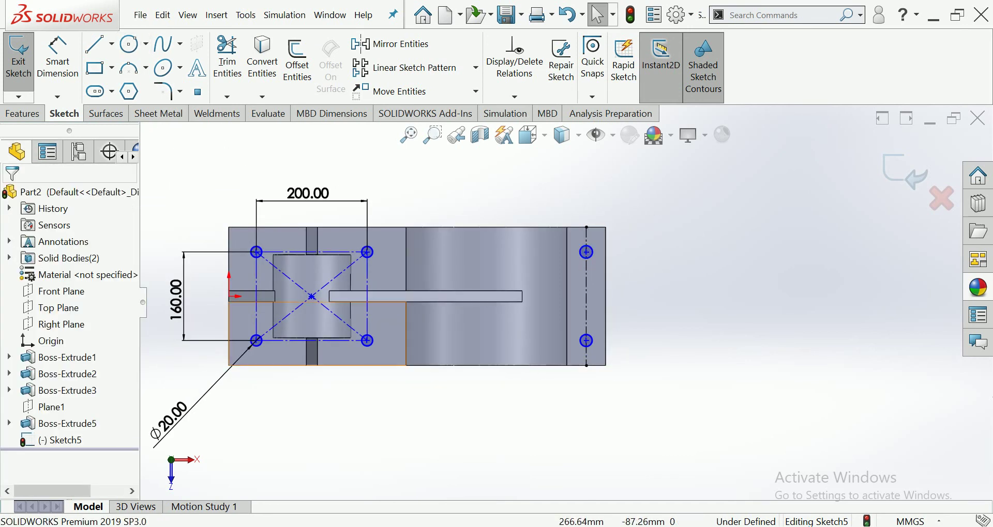
# Make the two new circles equal in size to the corner circles.
pyautogui.click(367, 340)
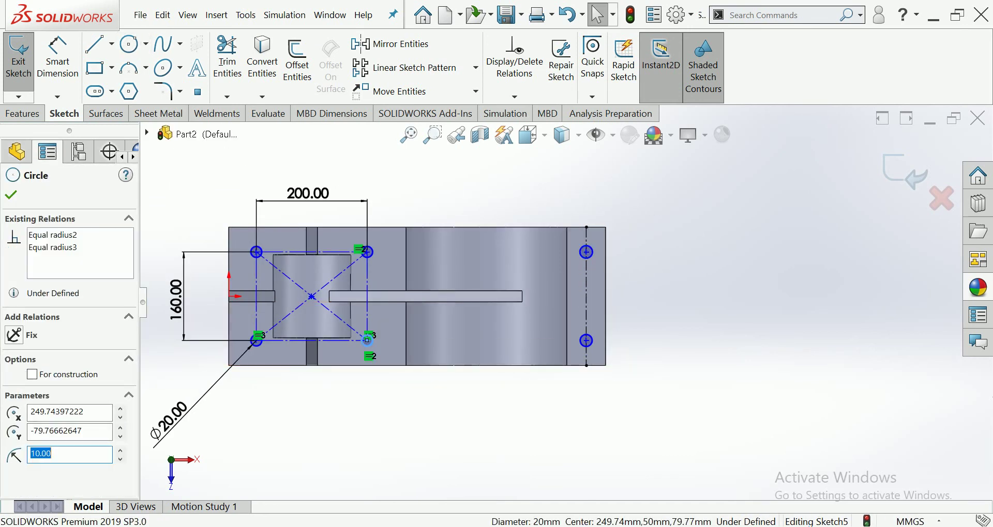
pyautogui.keyDown('ctrl'); pyautogui.click(585, 252); pyautogui.keyUp('ctrl')
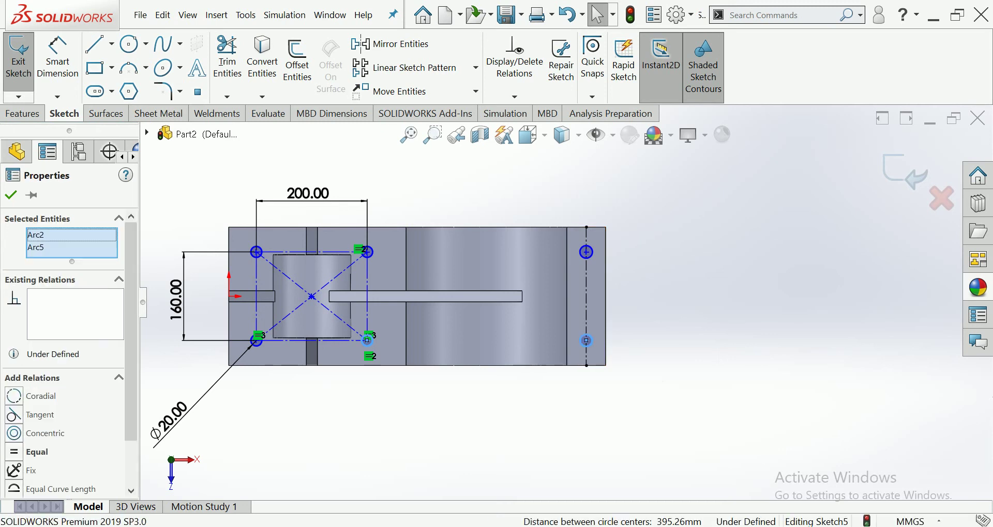
pyautogui.click(586, 252)
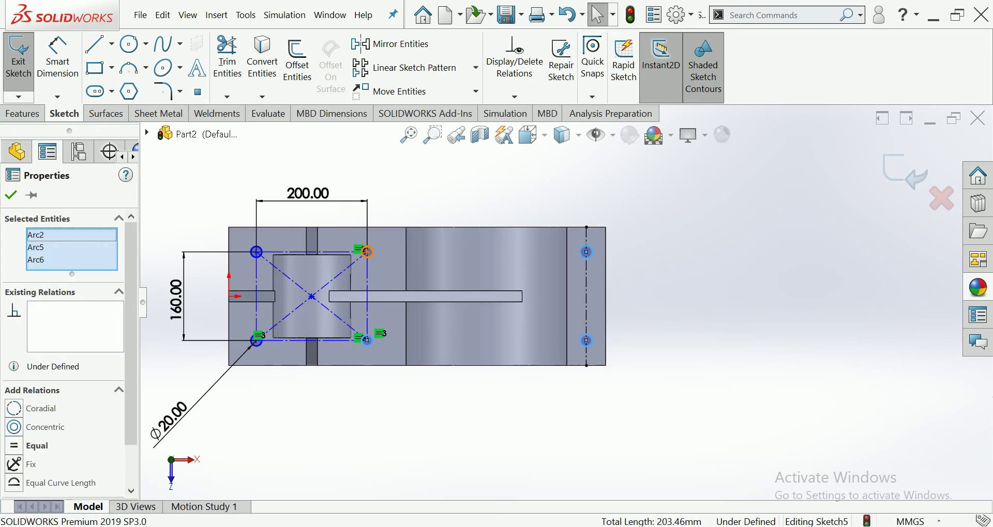
pyautogui.click(367, 252)
pyautogui.keyDown('ctrl'); pyautogui.click(367, 251); pyautogui.keyUp('ctrl')
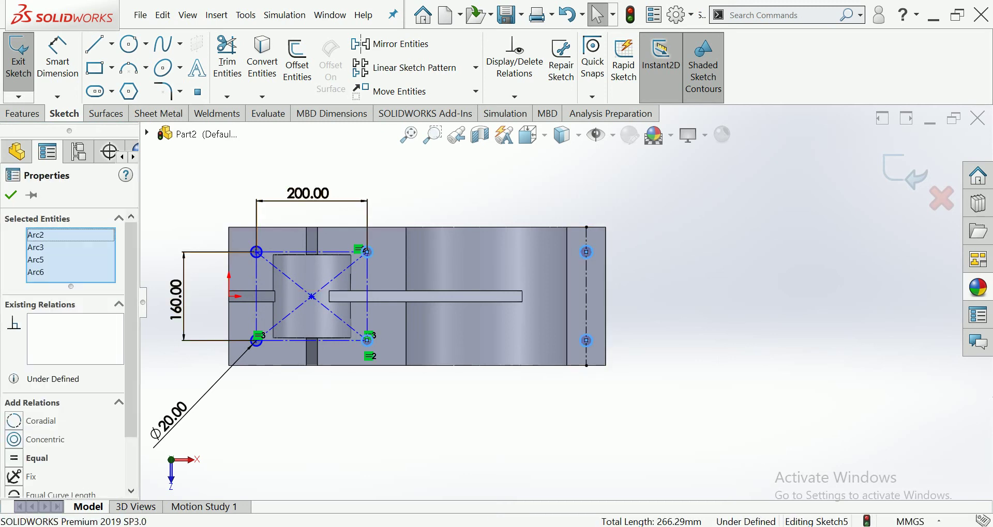
pyautogui.click(14, 458)
pyautogui.click(709, 314)
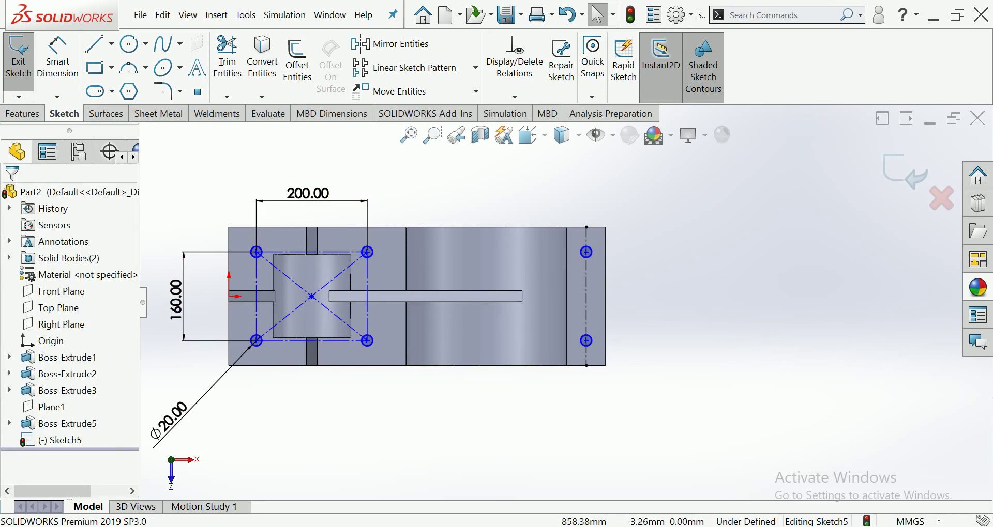
pyautogui.scroll(3, 565, 303)
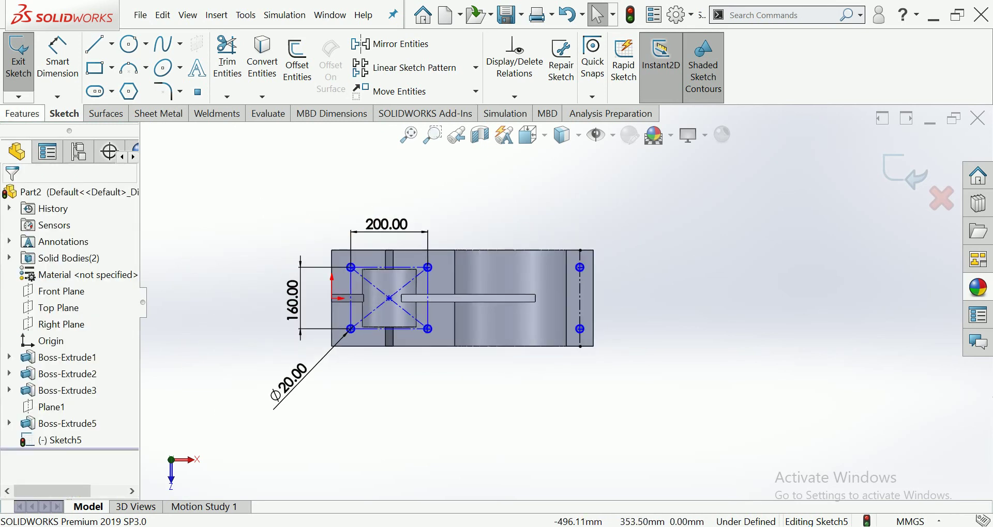
pyautogui.click(21, 113)
# Extruded-cut the six circles 281 mm through the base, then orbit to inspect the holes.
pyautogui.click(224, 62)
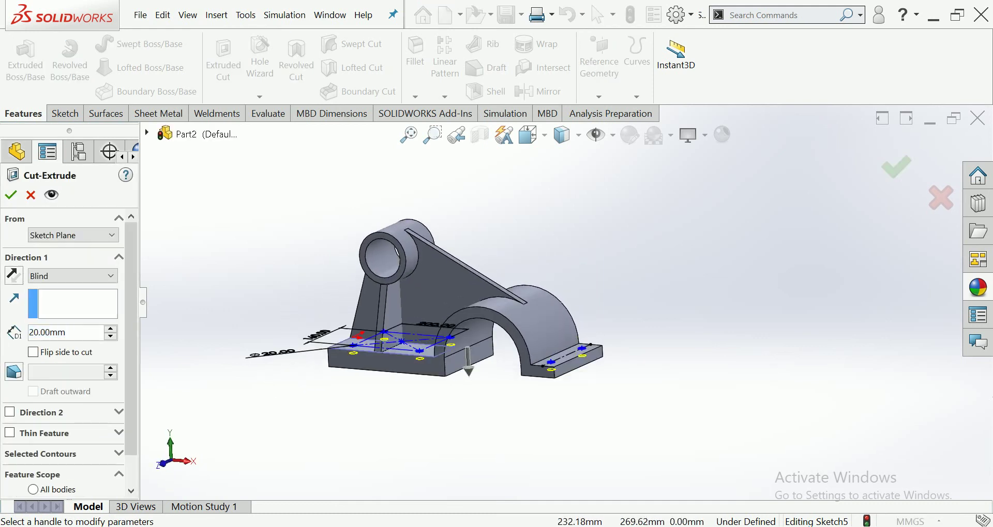
pyautogui.moveTo(468, 369); pyautogui.dragTo(473, 468)
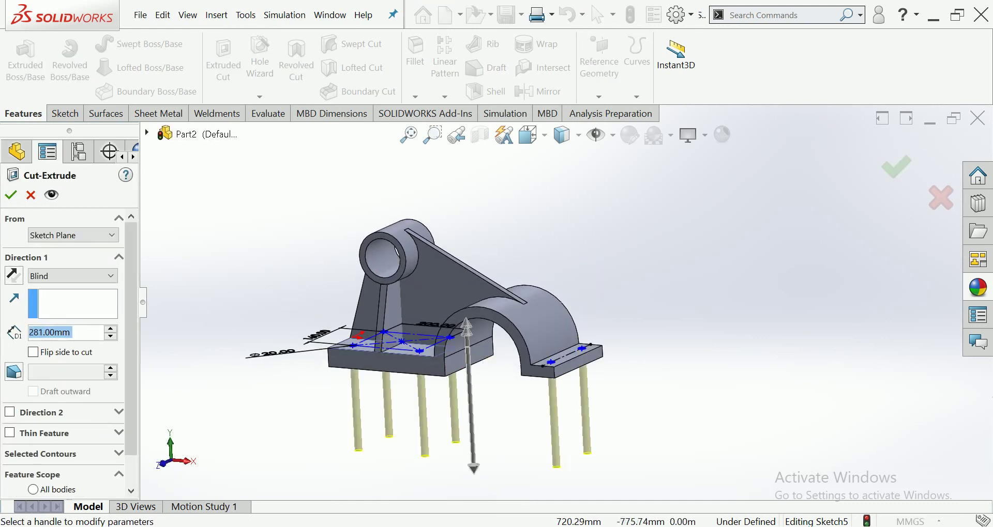
pyautogui.press('Return')
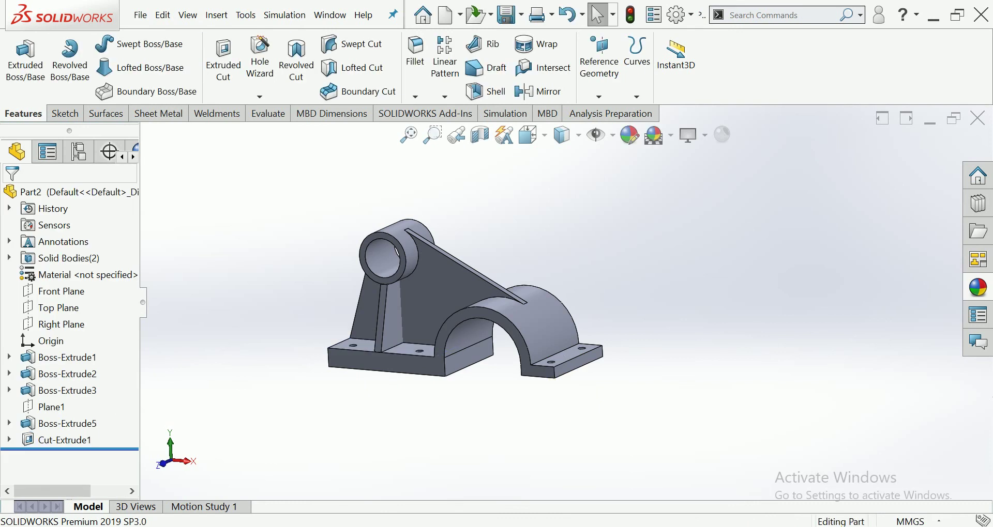
pyautogui.moveTo(466, 311)
pyautogui.mouseDown(button='middle')
pyautogui.moveTo(486, 269)
pyautogui.moveTo(507, 289)
pyautogui.moveTo(486, 331)
pyautogui.moveTo(476, 321)
pyautogui.moveTo(497, 279)
pyautogui.moveTo(486, 295)
pyautogui.moveTo(528, 315)
pyautogui.moveTo(492, 284)
pyautogui.mouseUp(button='middle')
pyautogui.scroll(-3, 414, 440)
# Start a new sketch on the base's front face and view it Normal To.
pyautogui.click(491, 345)
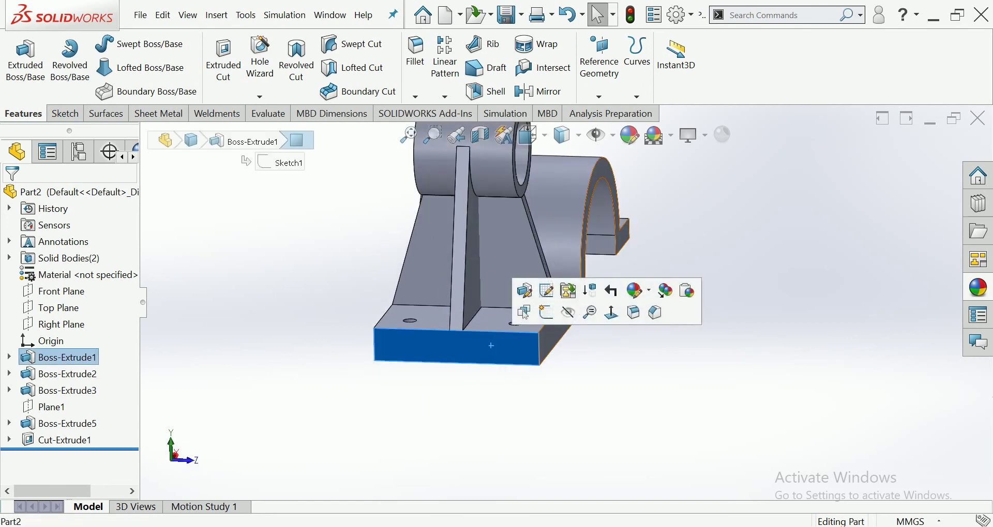
pyautogui.click(524, 312)
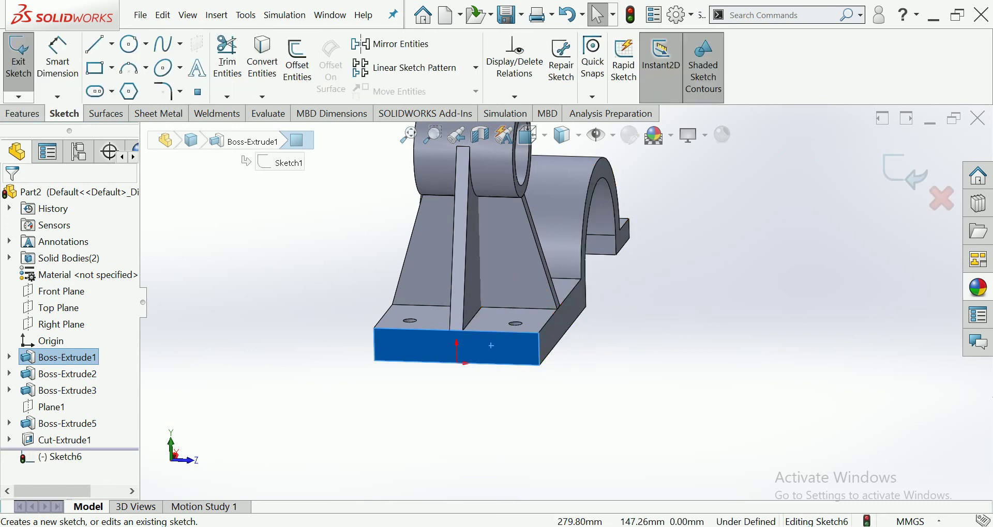
pyautogui.click(527, 135)
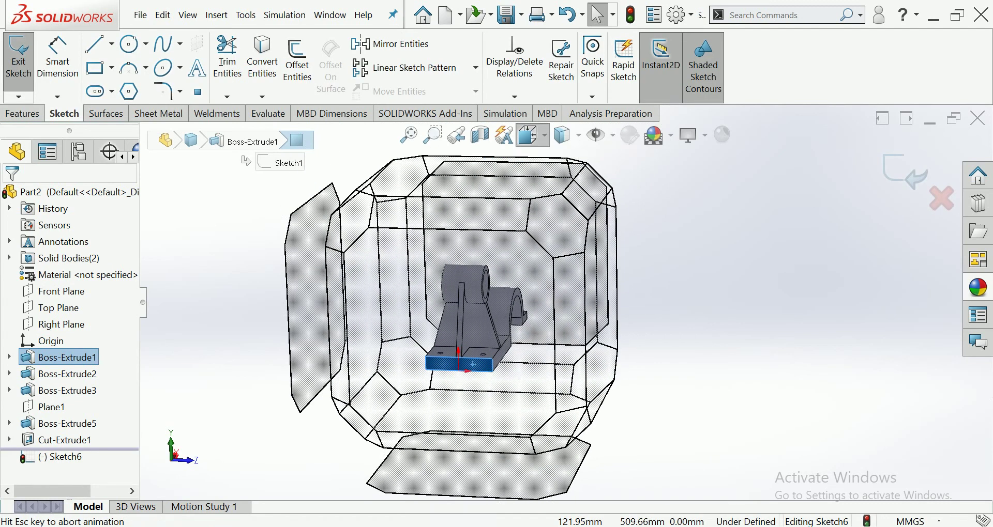
pyautogui.click(627, 234)
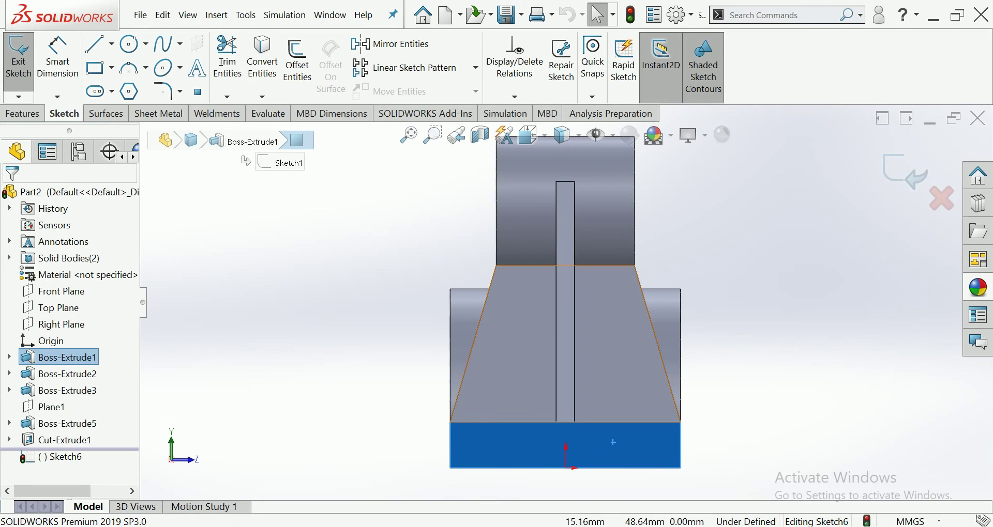
pyautogui.press('Escape')
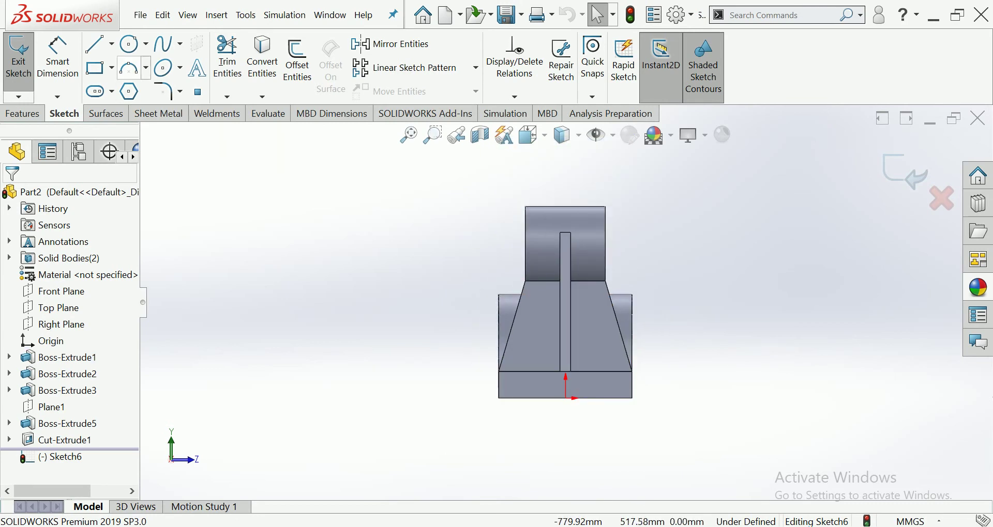
# Draw a centre rectangle from the origin extending below the base edge.
pyautogui.click(111, 68)
pyautogui.click(132, 106)
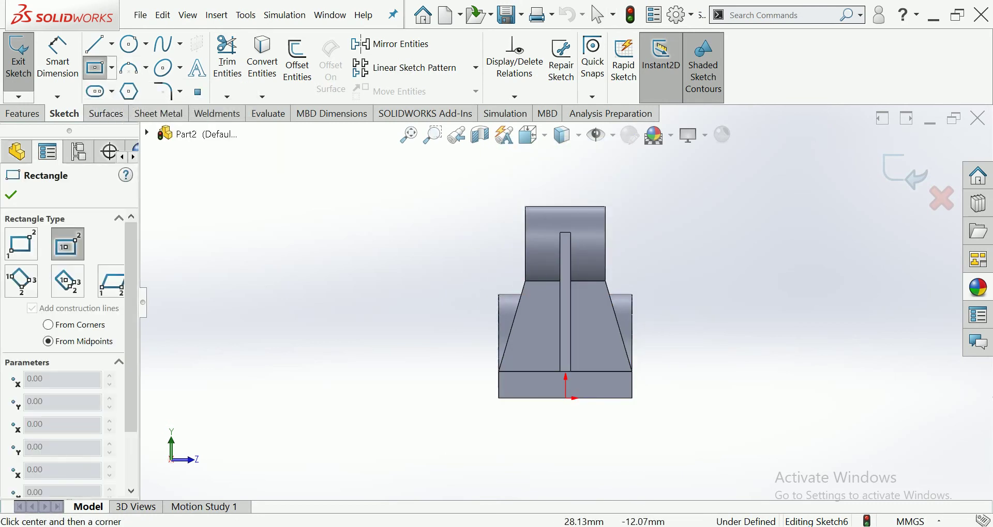
pyautogui.click(566, 398)
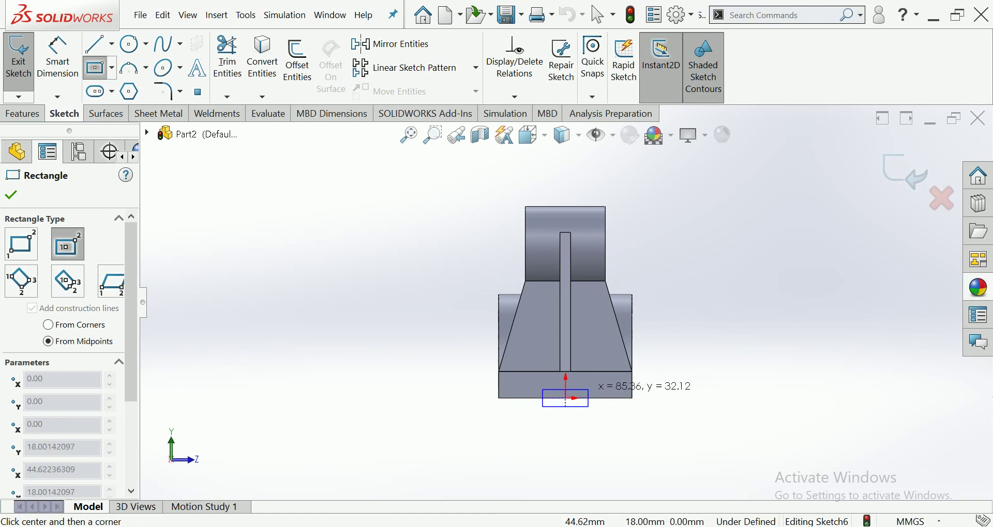
pyautogui.click(588, 387)
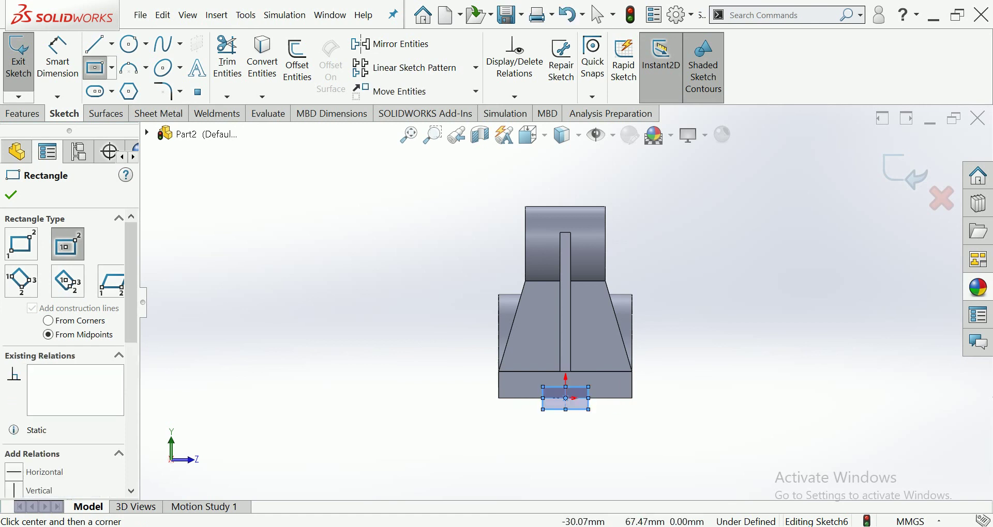
# Dimension the rectangle 85 mm wide and 40 mm high, fully defining it.
pyautogui.click(57, 54)
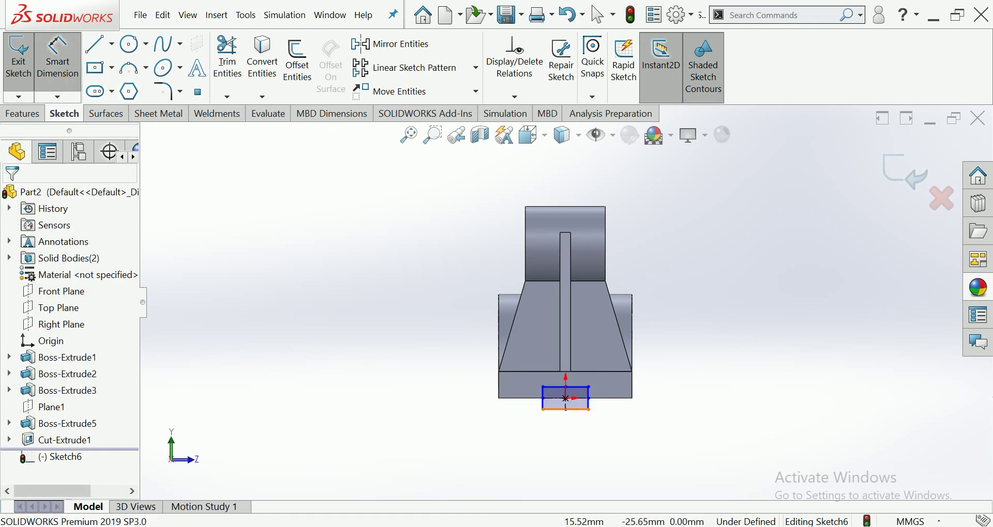
pyautogui.click(566, 409)
pyautogui.click(675, 447)
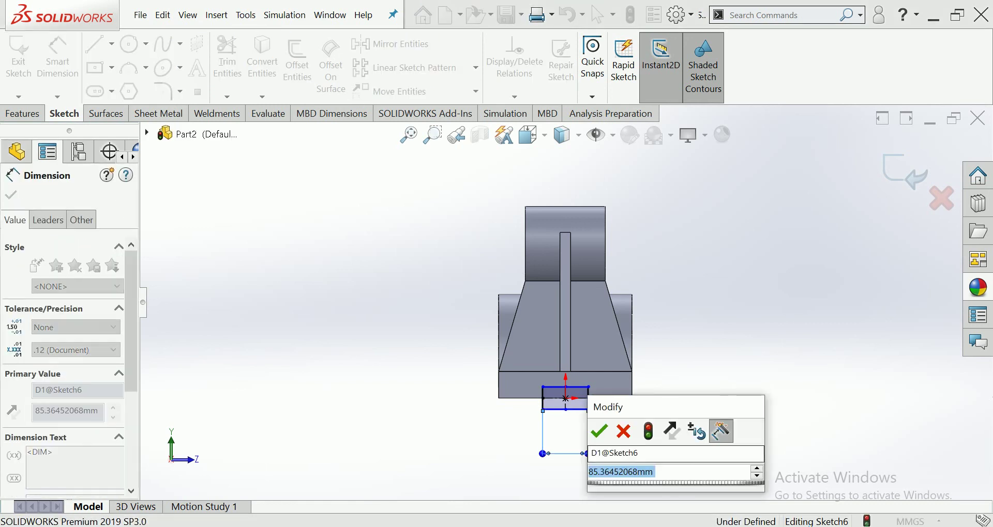
pyautogui.write('85')
pyautogui.press('Return')
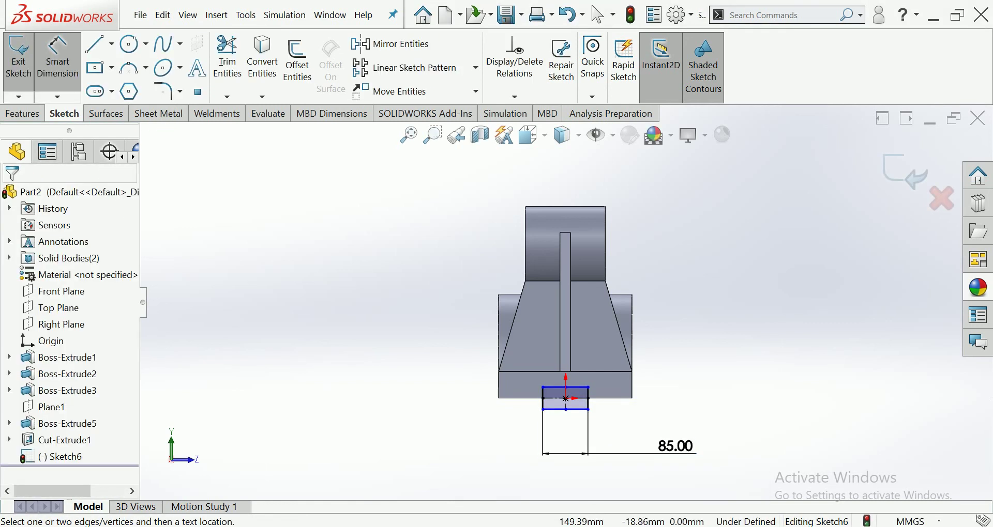
pyautogui.scroll(-3, 537, 419)
pyautogui.click(548, 378)
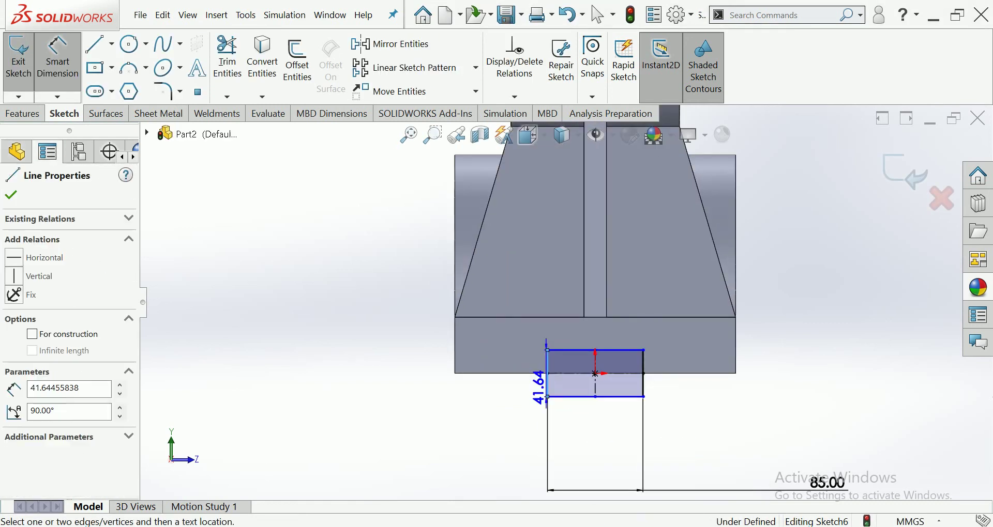
pyautogui.click(505, 372)
pyautogui.write('40')
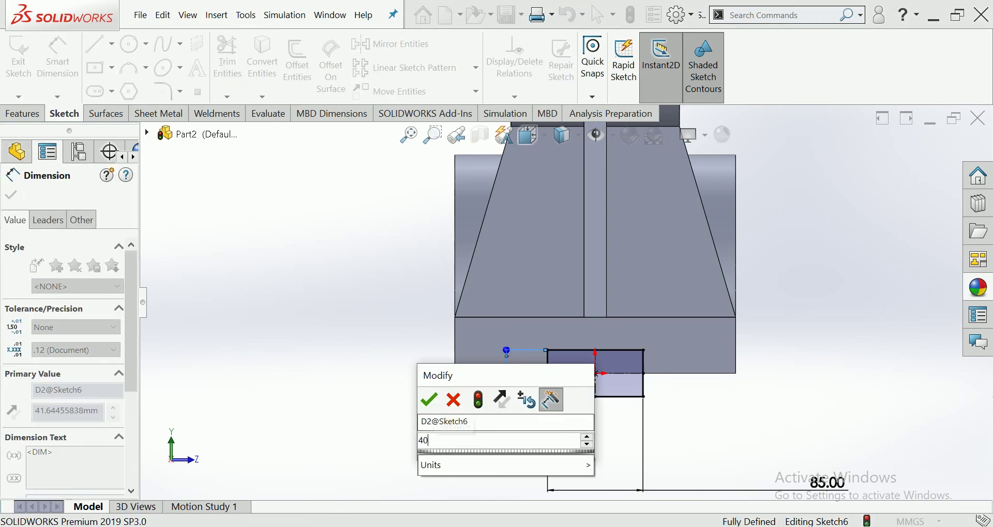
pyautogui.press('Return')
pyautogui.press('Escape')
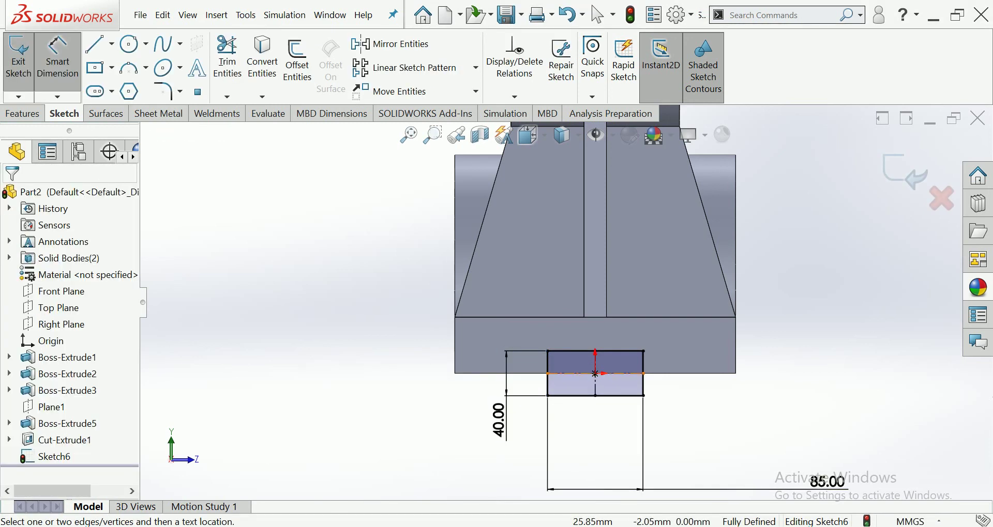
pyautogui.click(22, 114)
pyautogui.click(223, 59)
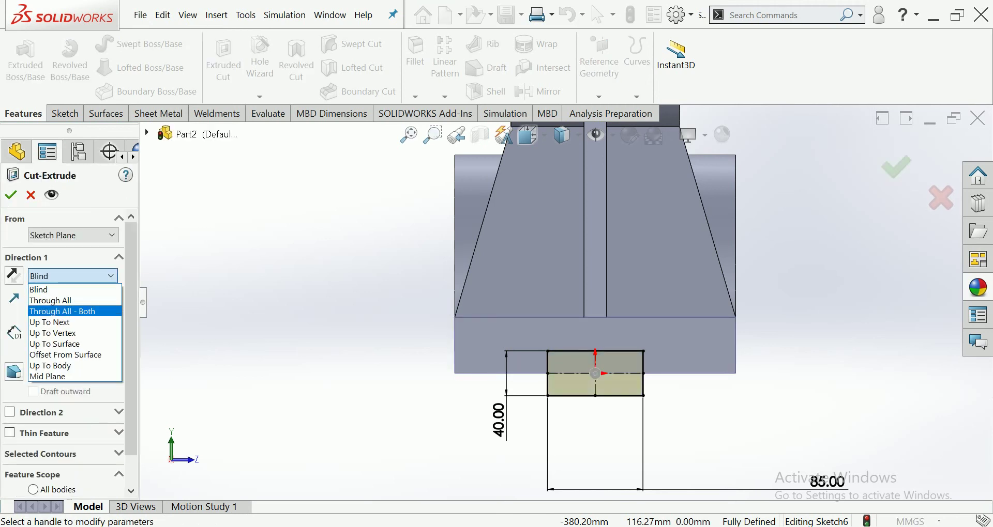
# Cut the rectangle Up To Surface at the picked face, then orbit to inspect the underside slot.
pyautogui.press('Escape')
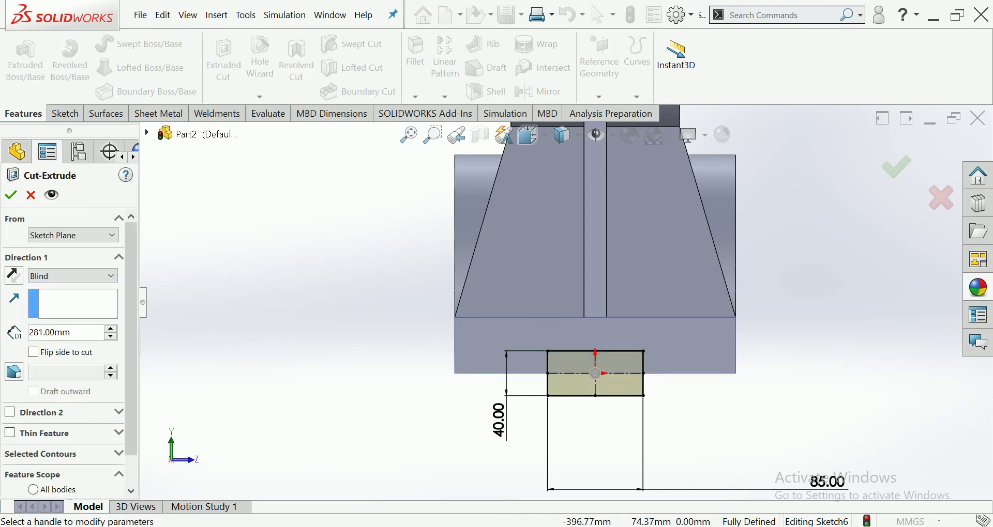
pyautogui.hotkey('alt', 'Down')
pyautogui.press('Down')
pyautogui.press('Down')
pyautogui.press('Down')
pyautogui.press('Down')
pyautogui.press('Down')
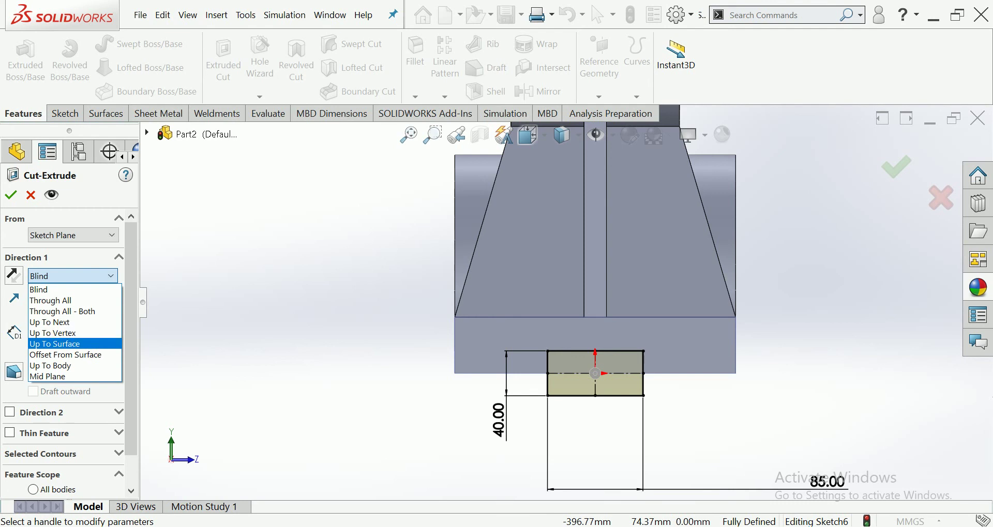
pyautogui.press('Return')
pyautogui.moveTo(569, 336); pyautogui.dragTo(576, 353, button='middle')
pyautogui.click(594, 328)
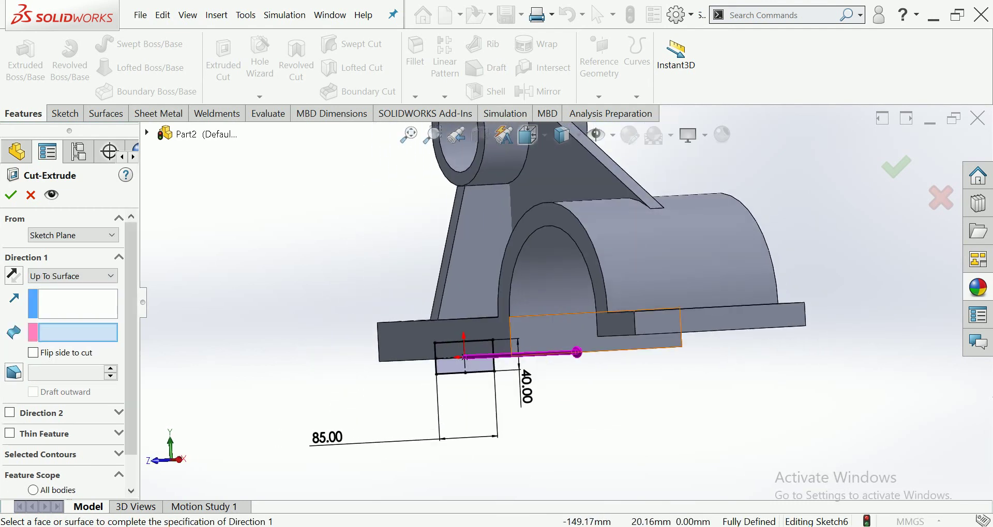
pyautogui.click(10, 195)
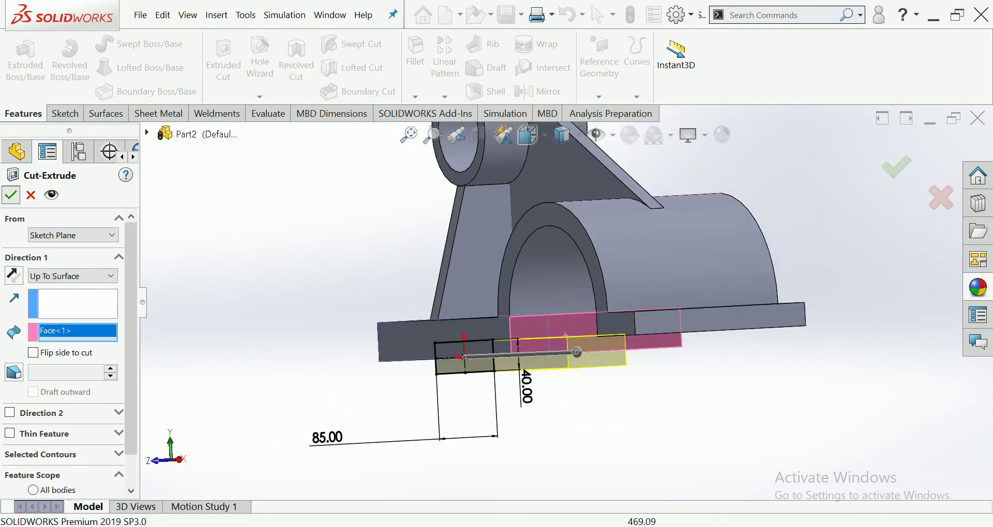
pyautogui.moveTo(569, 290)
pyautogui.mouseDown(button='middle')
pyautogui.moveTo(569, 217)
pyautogui.moveTo(568, 289)
pyautogui.moveTo(608, 259)
pyautogui.moveTo(724, 259)
pyautogui.mouseUp(button='middle')
pyautogui.moveTo(569, 258); pyautogui.dragTo(704, 259, button='middle')
pyautogui.hotkey('ctrl', 'shift', 'z')
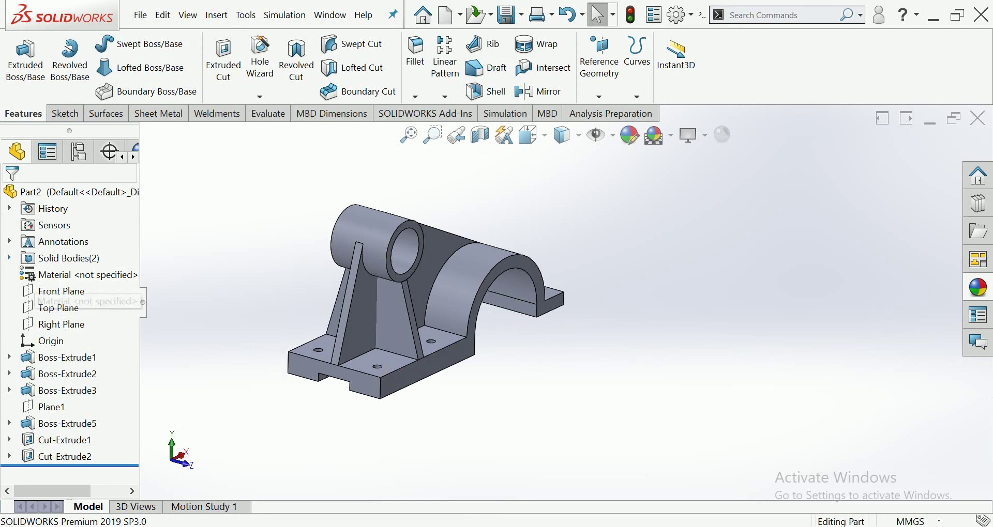
# Apply AISI 1020 steel from the material library to the bracket part.
pyautogui.click(69, 258)
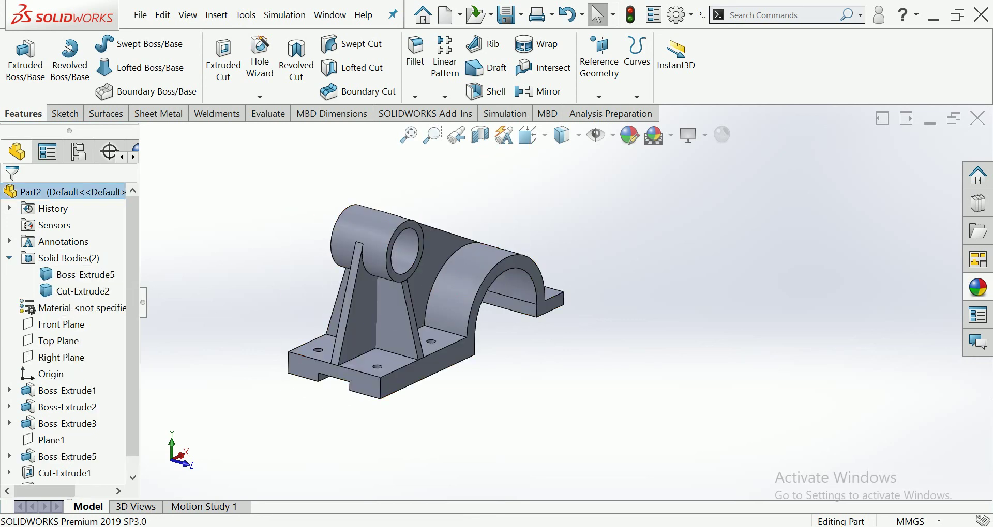
pyautogui.press('Left')
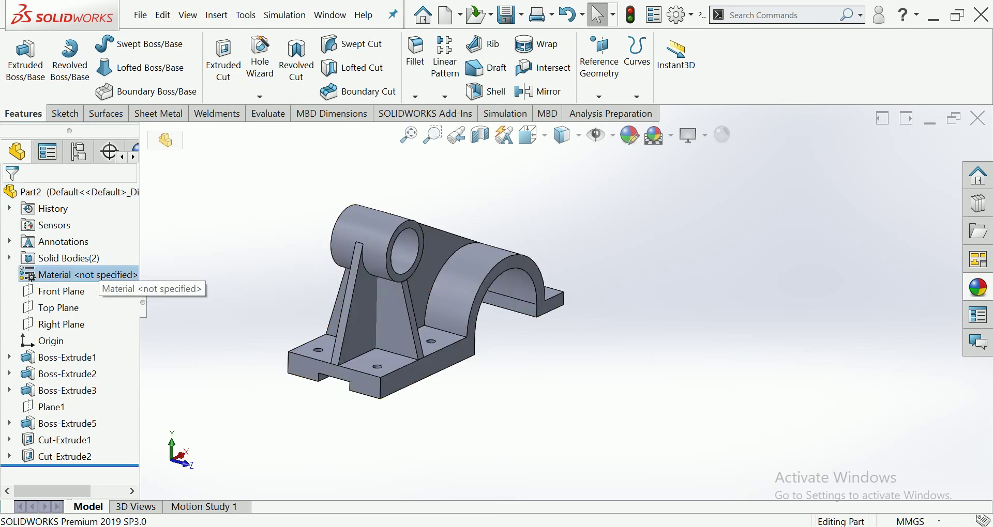
pyautogui.rightClick(95, 274)
pyautogui.click(134, 196)
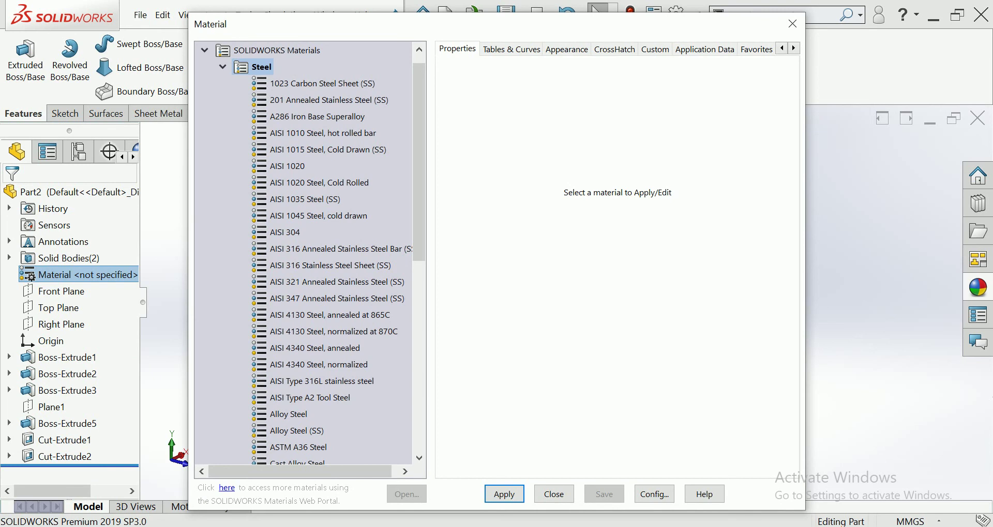
pyautogui.click(288, 166)
pyautogui.click(504, 494)
pyautogui.click(553, 495)
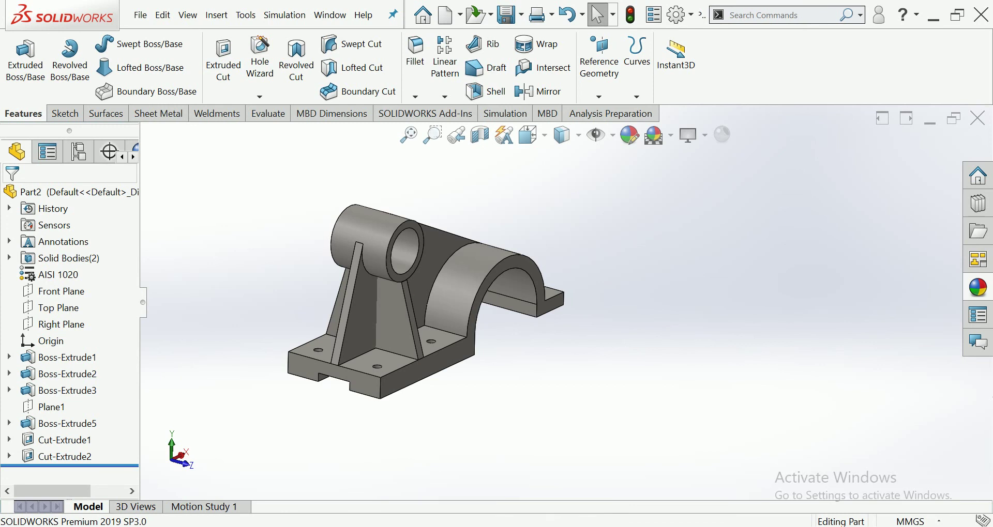
pyautogui.click(267, 113)
# Read the Mass Properties report, confirming 84490.58 grams for the AISI 1020 bracket.
pyautogui.click(186, 65)
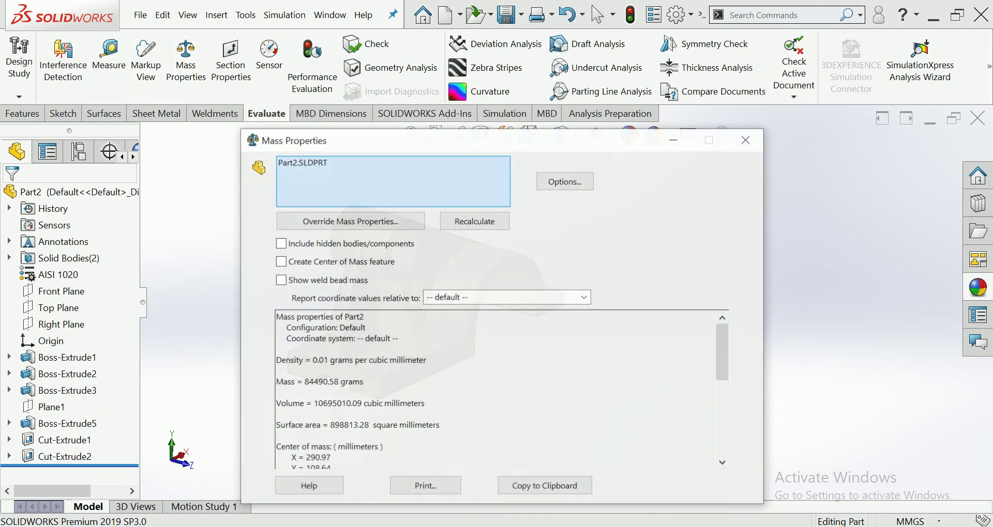
pyautogui.moveTo(364, 381); pyautogui.dragTo(276, 382)
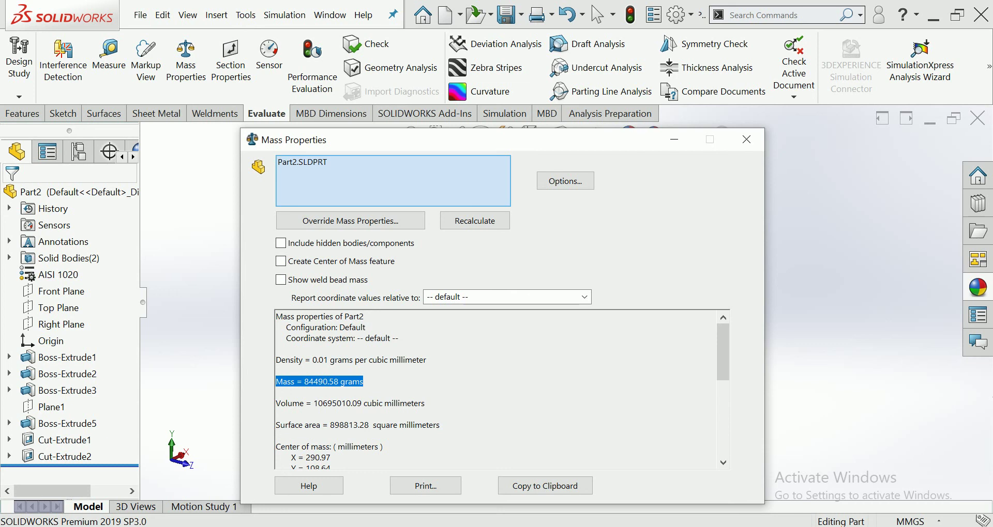
pyautogui.click(747, 140)
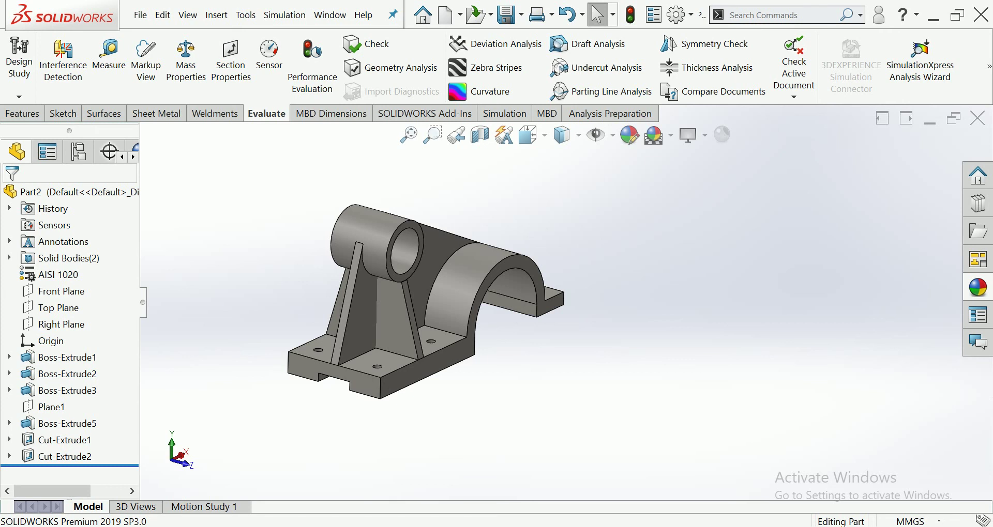
pyautogui.click(22, 113)
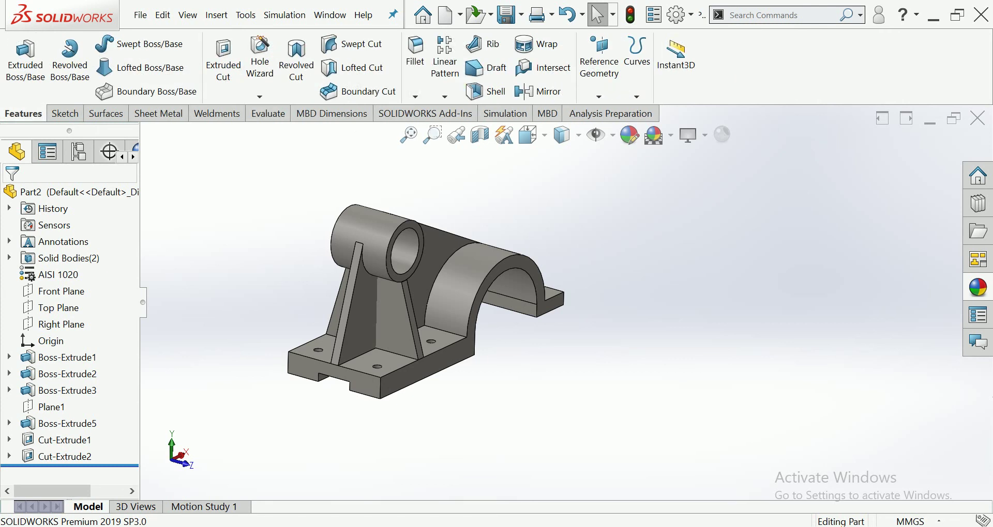